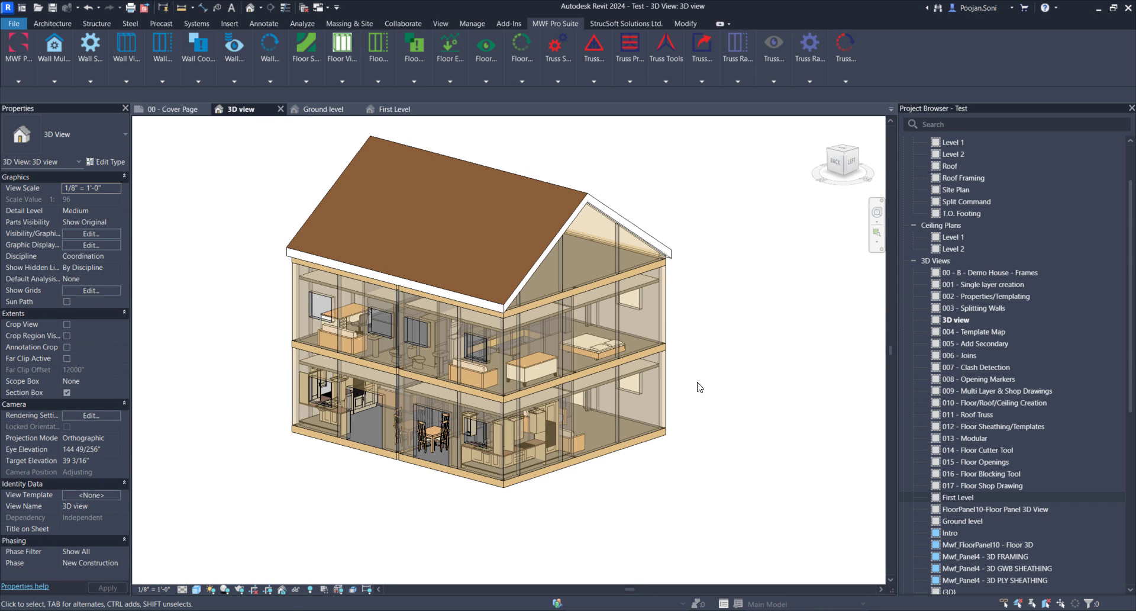
scroll(701, 390, up, 2)
middle_drag(541, 408, 566, 354)
middle_drag(674, 394, 660, 433)
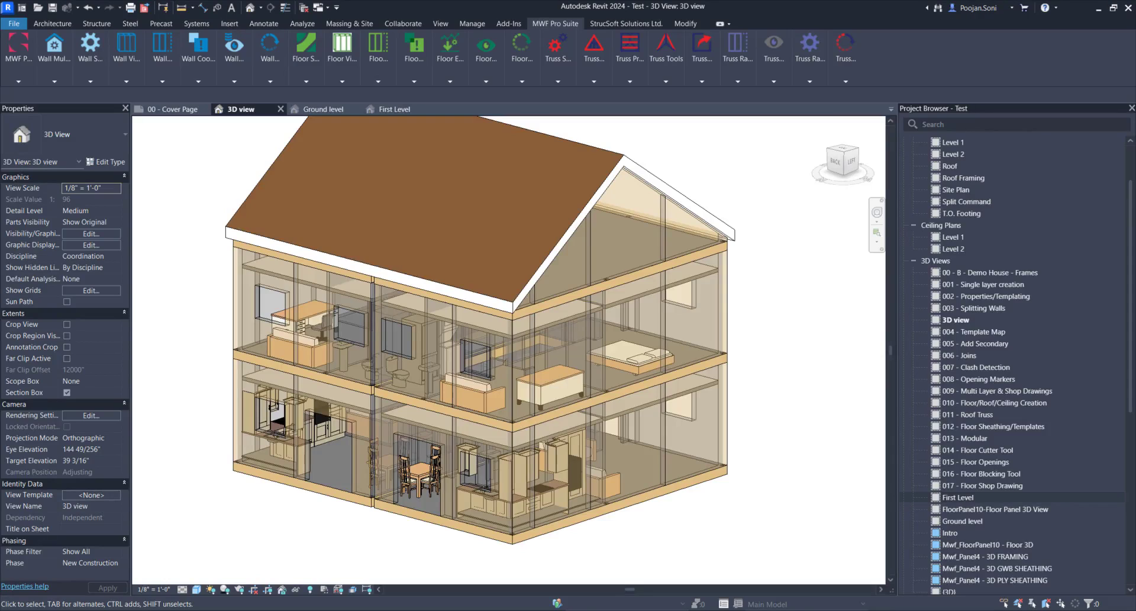
scroll(464, 381, down, 2)
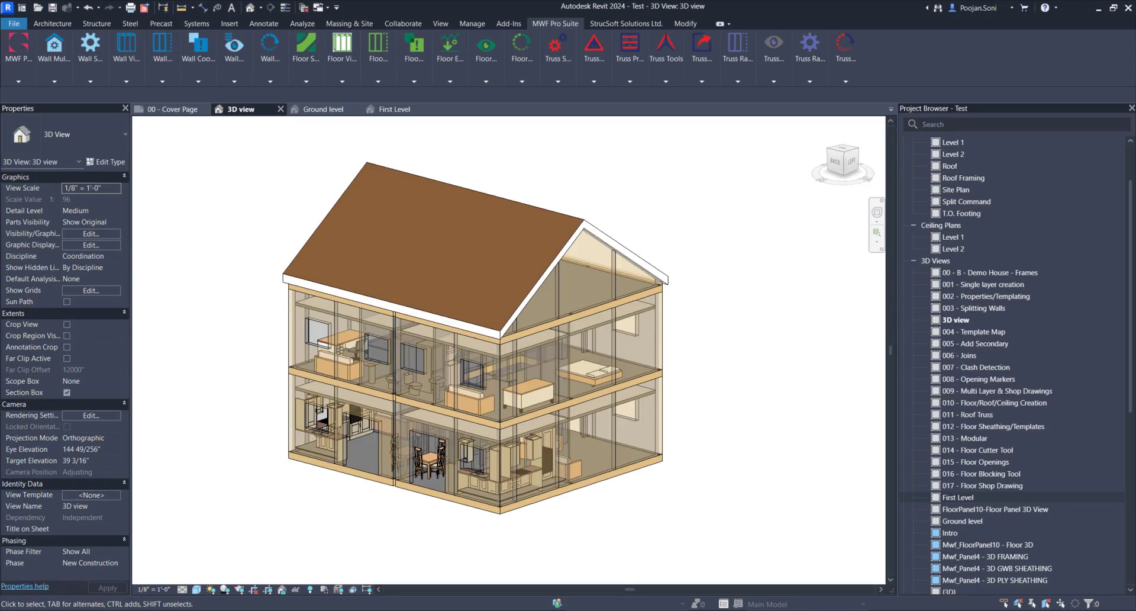
Step: Save the project as a new file named Test 101 in the Demo Files folder
click(15, 25)
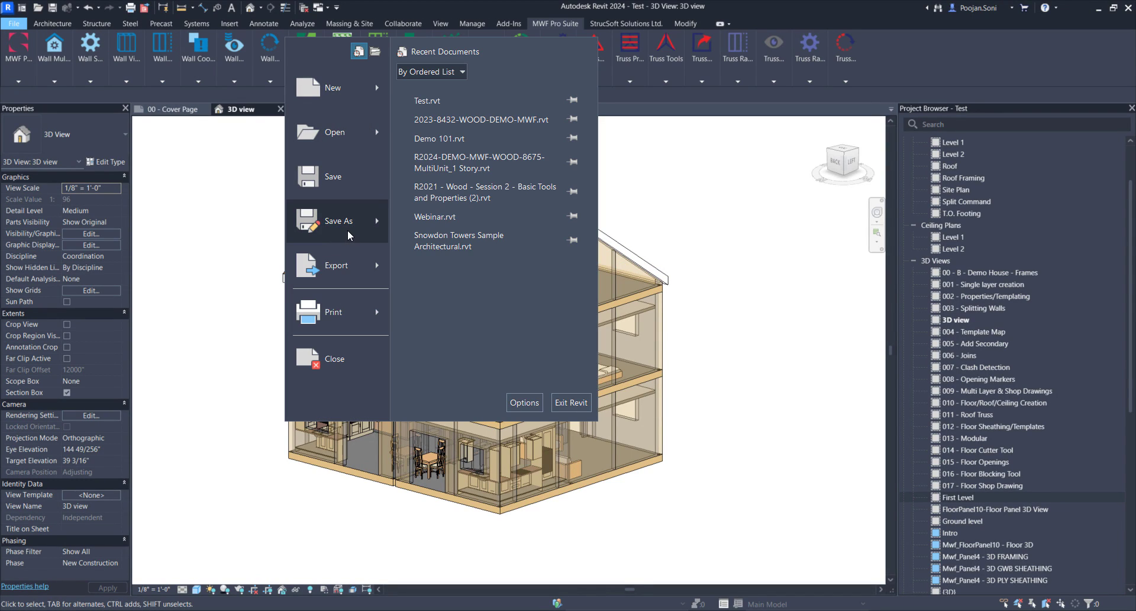
mouse_move(347, 229)
click(135, 132)
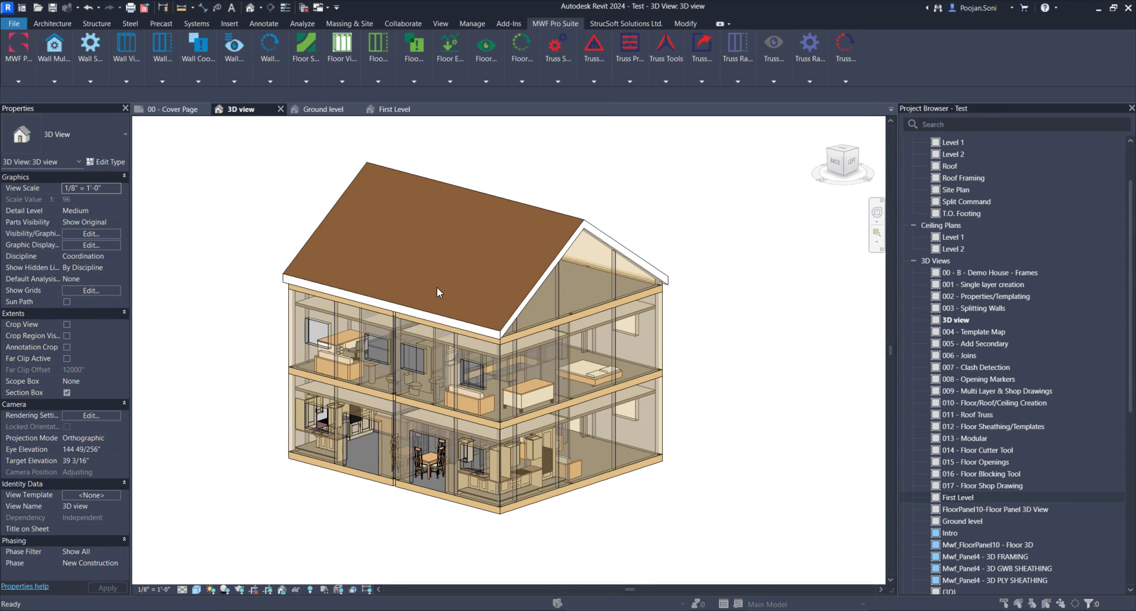
text(Test 101)
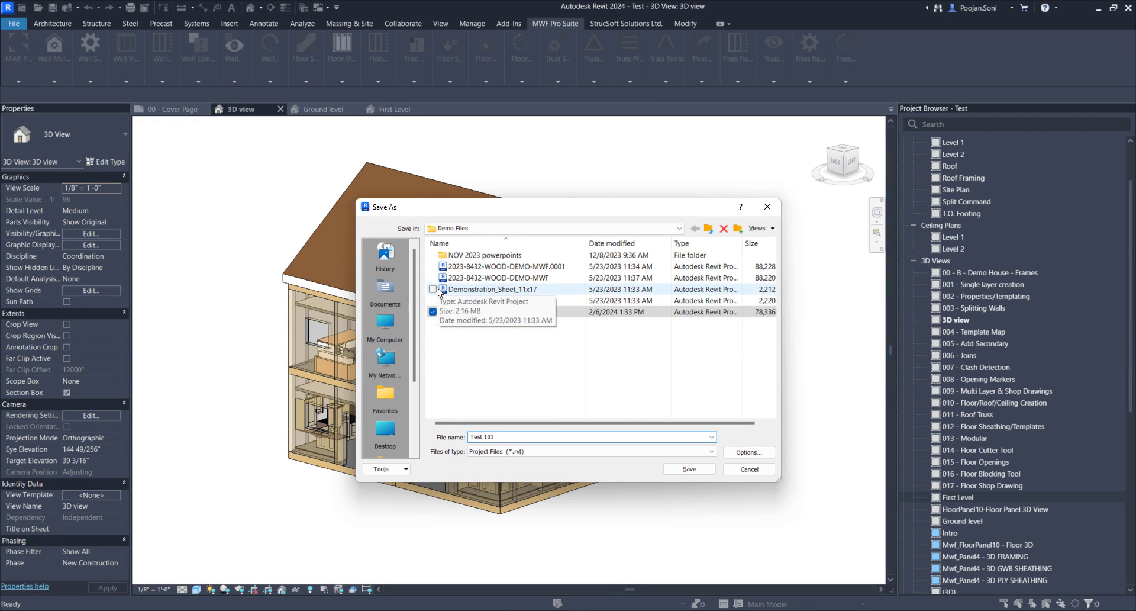
click(690, 469)
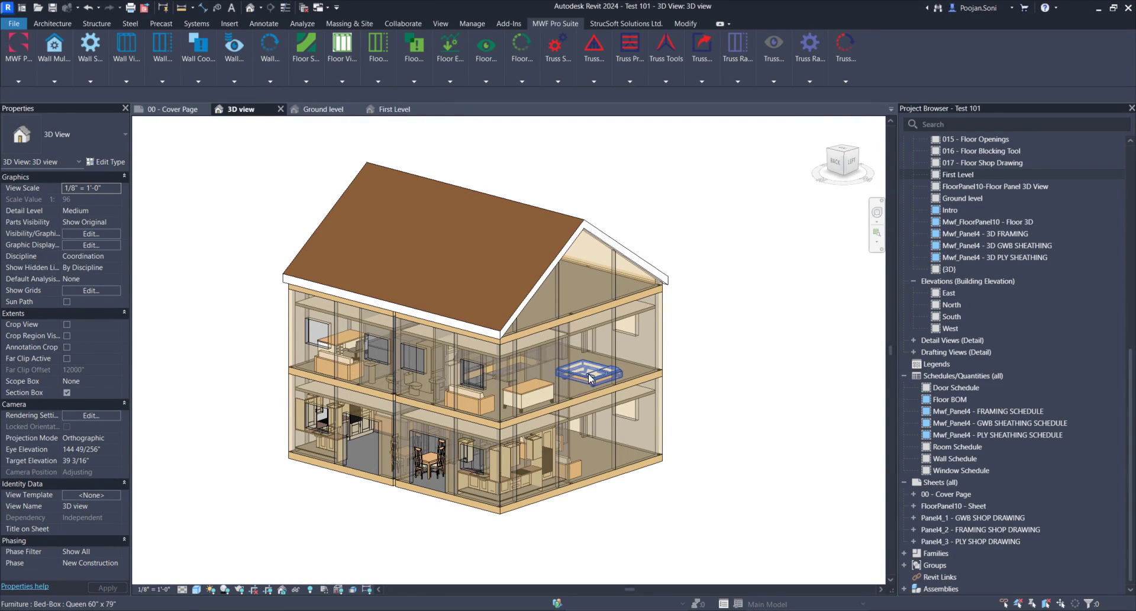
Step: Select the whole house, filter the selection down to Furniture and Plumbing Fixtures, and delete those elements
scroll(671, 416, down, 3)
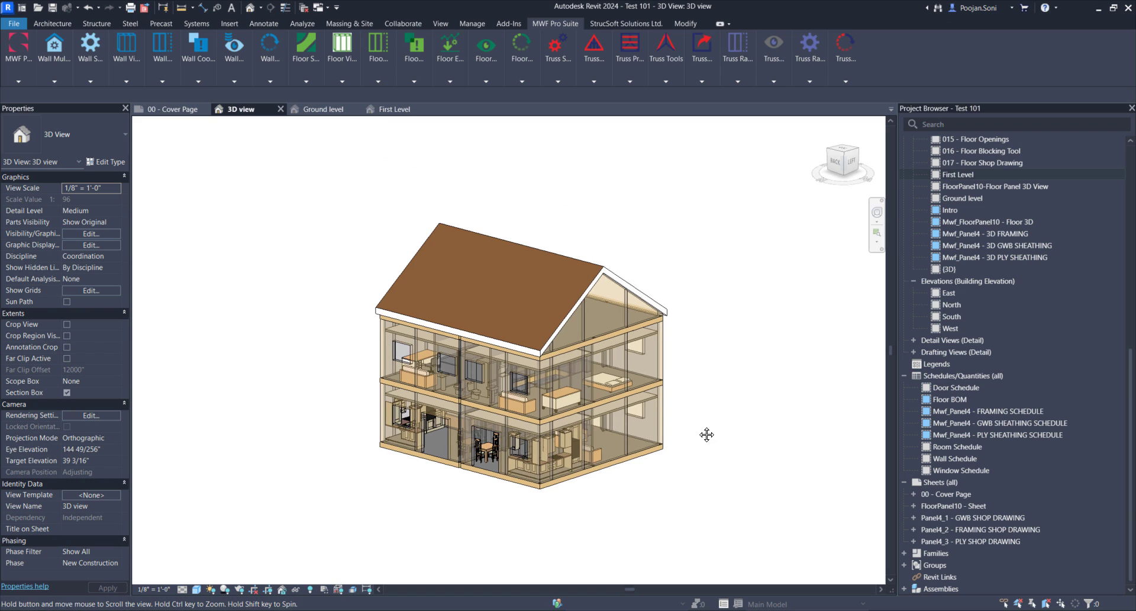
drag(685, 493, 325, 215)
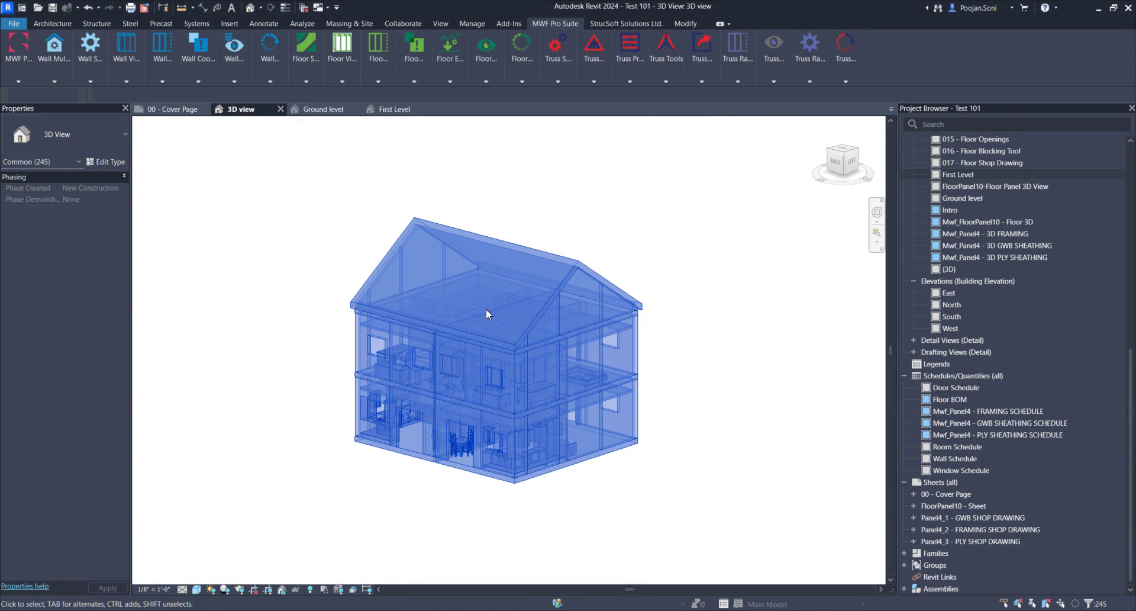
click(1100, 603)
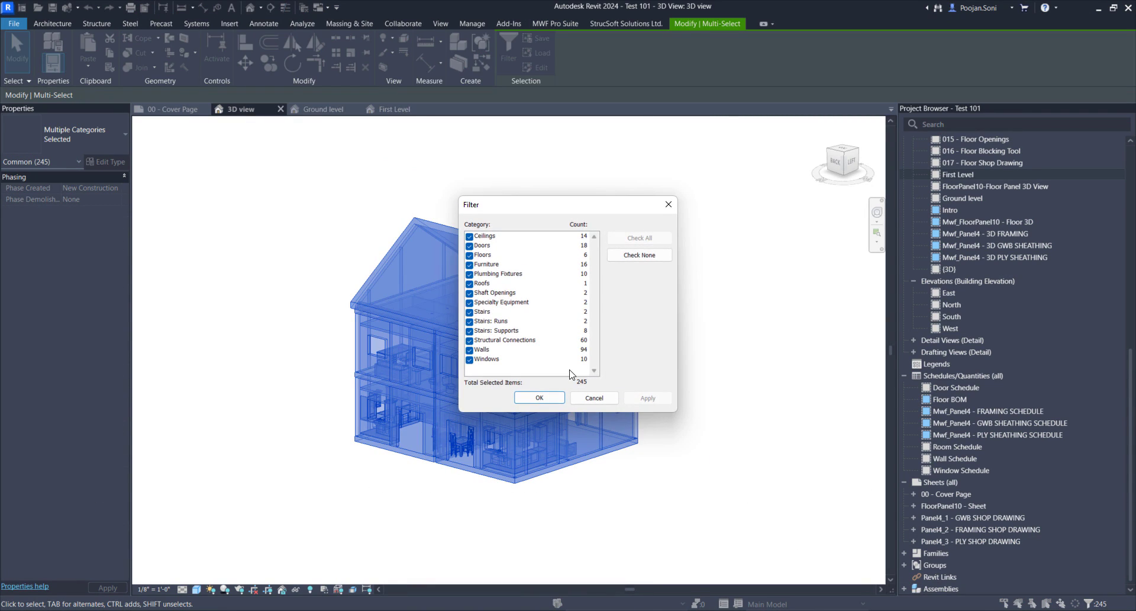
click(641, 259)
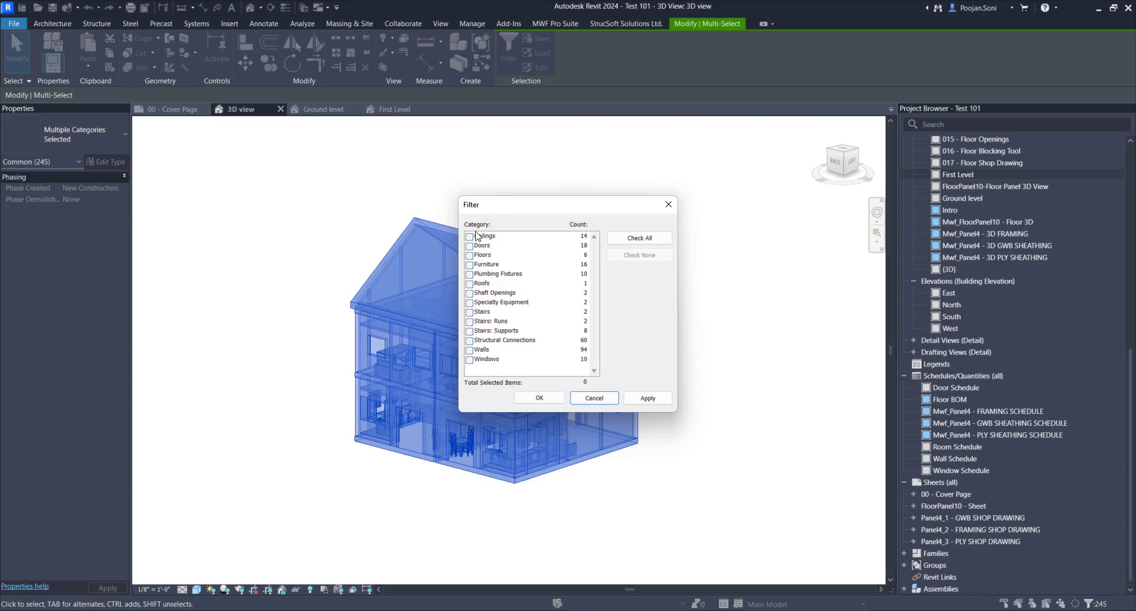
click(482, 265)
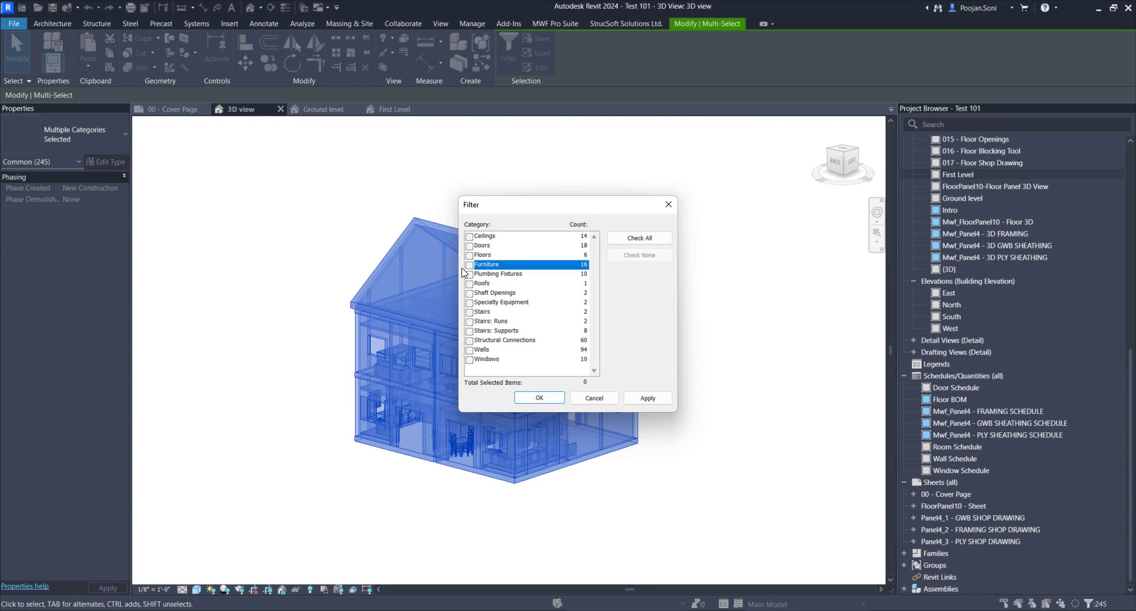
click(470, 275)
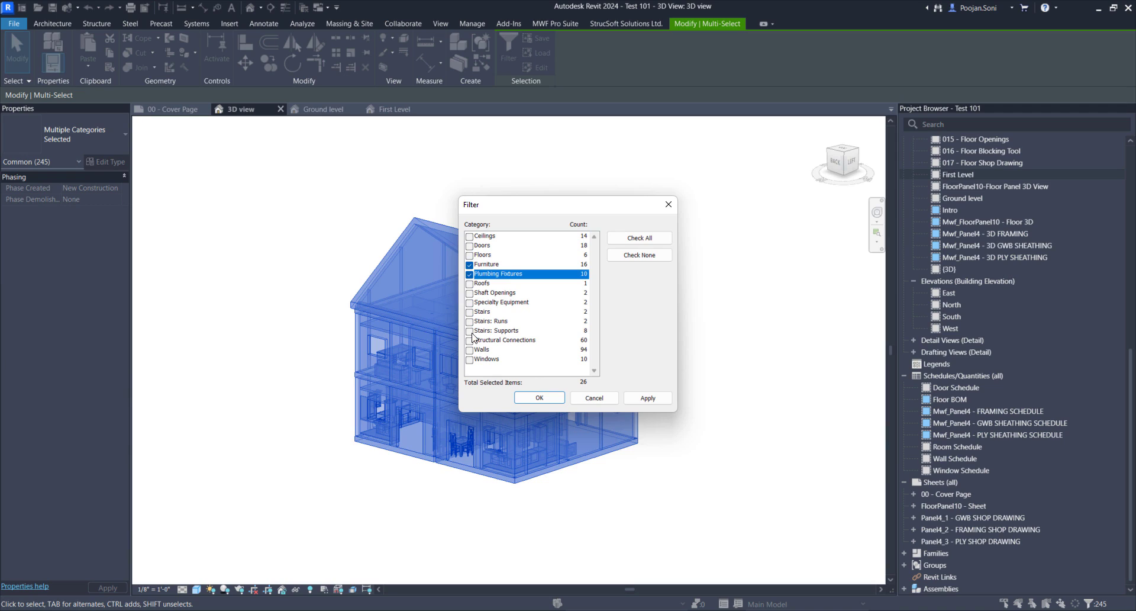
click(470, 303)
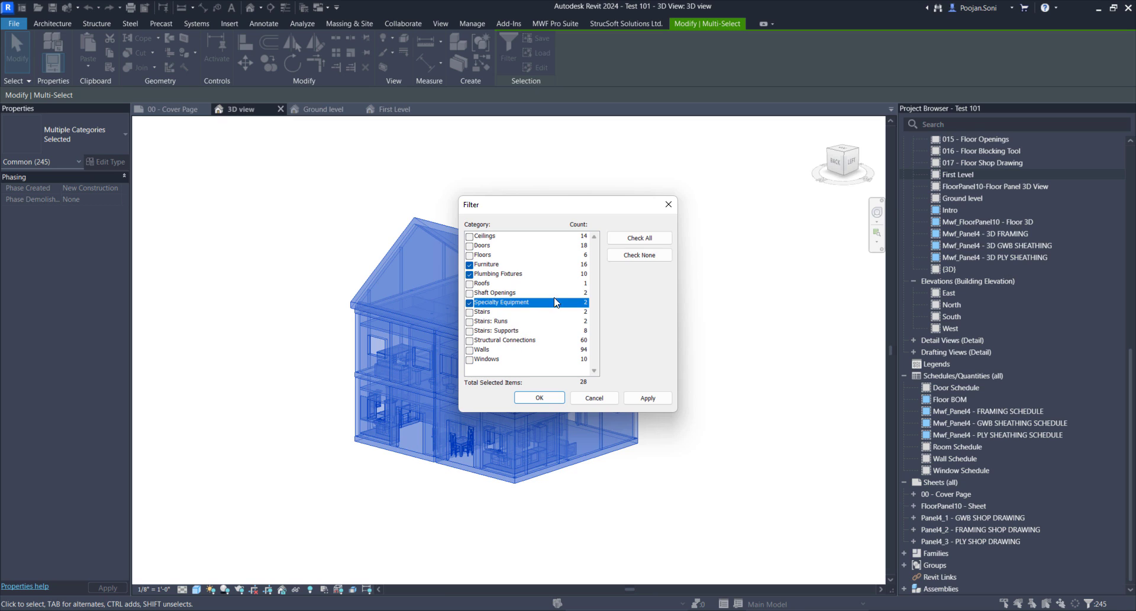
click(469, 303)
click(536, 398)
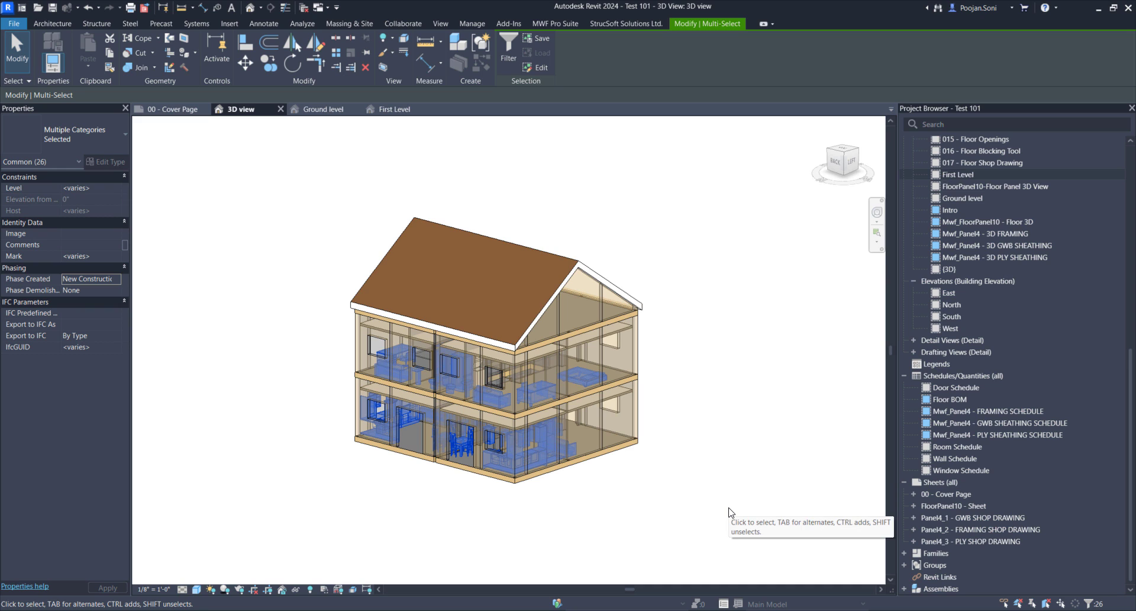
click(729, 510)
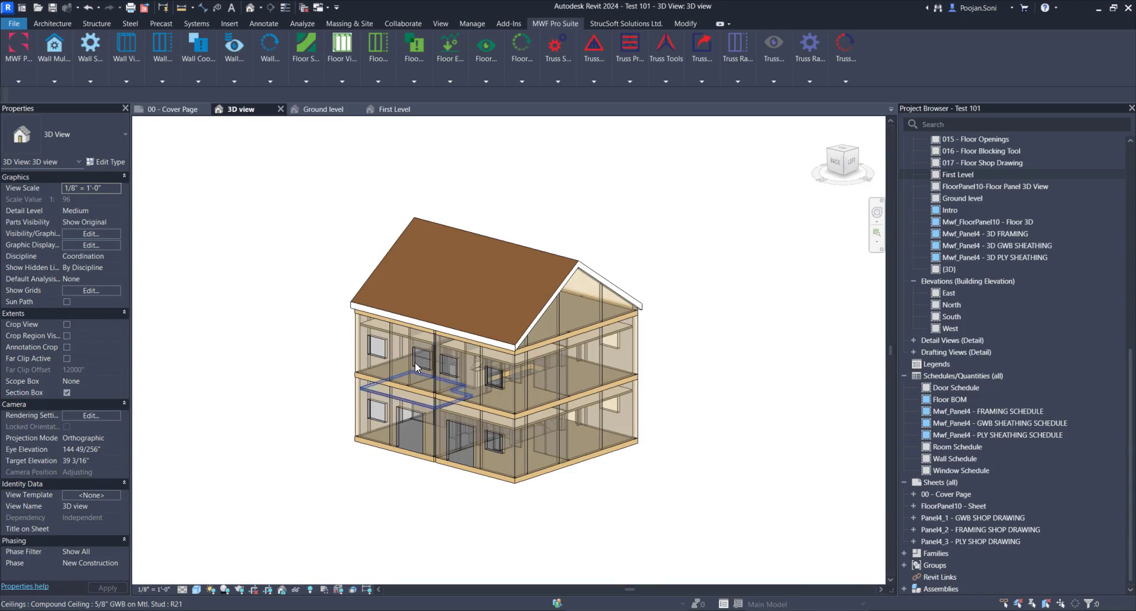
Step: Purge all unused items from the project, running the purge twice to clear leftover material assets and materials
scroll(435, 359, up, 3)
scroll(534, 413, down, 4)
shift+middle_drag(658, 443, 722, 442)
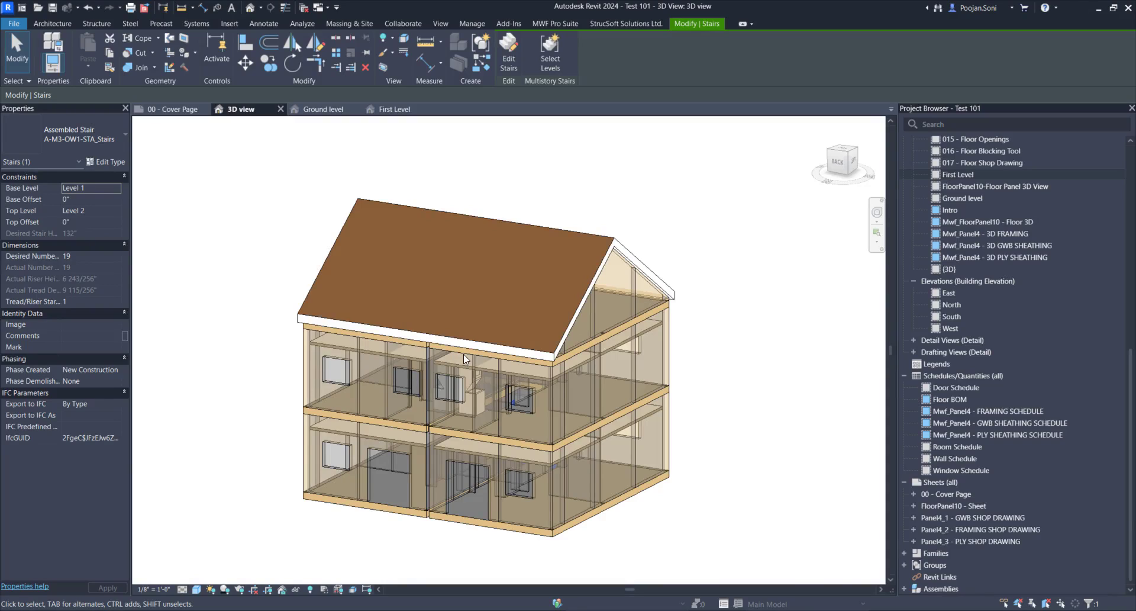
scroll(512, 382, down, 1)
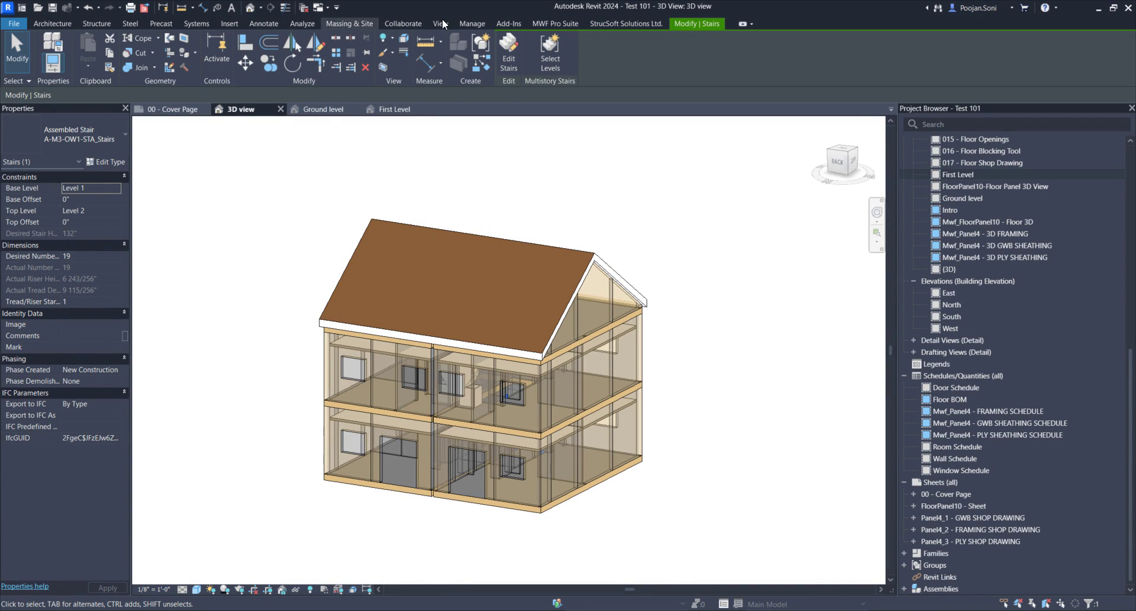
click(472, 24)
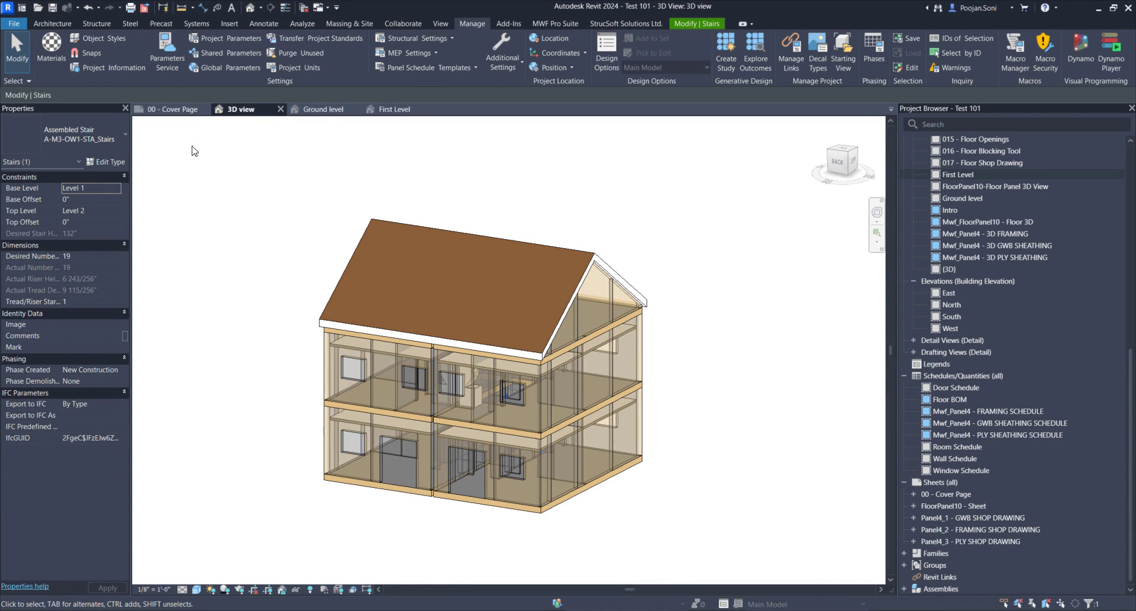
click(297, 52)
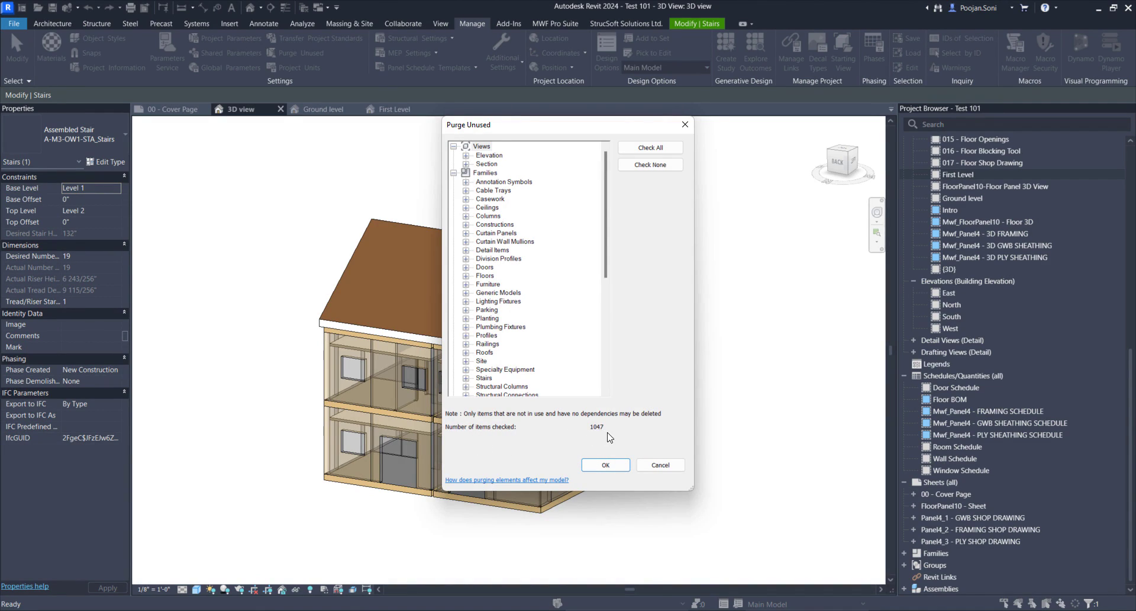
click(605, 464)
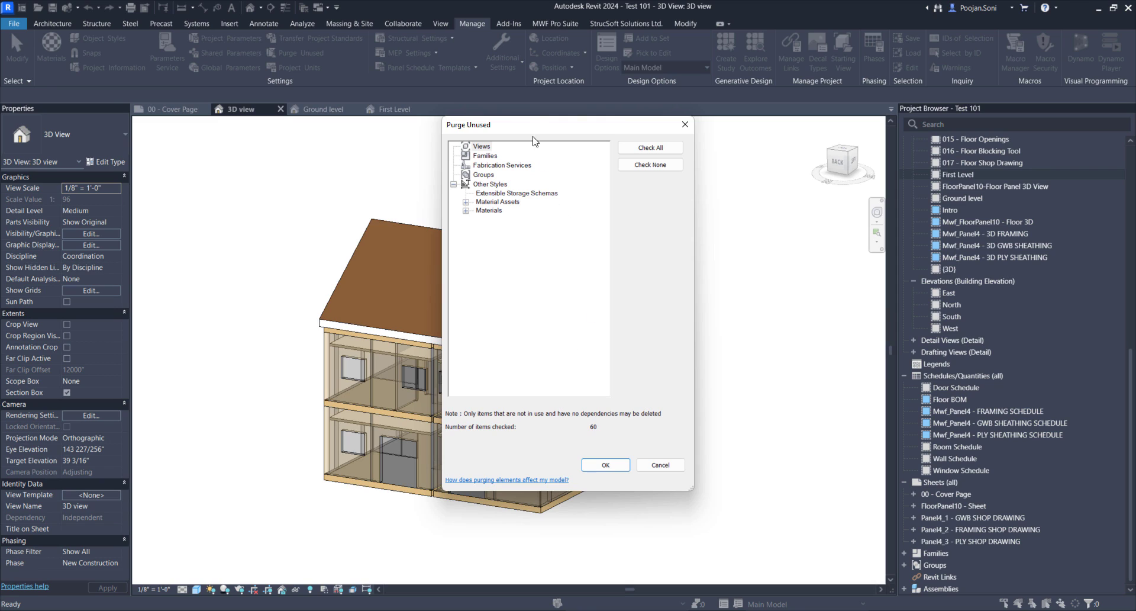
drag(565, 126, 536, 127)
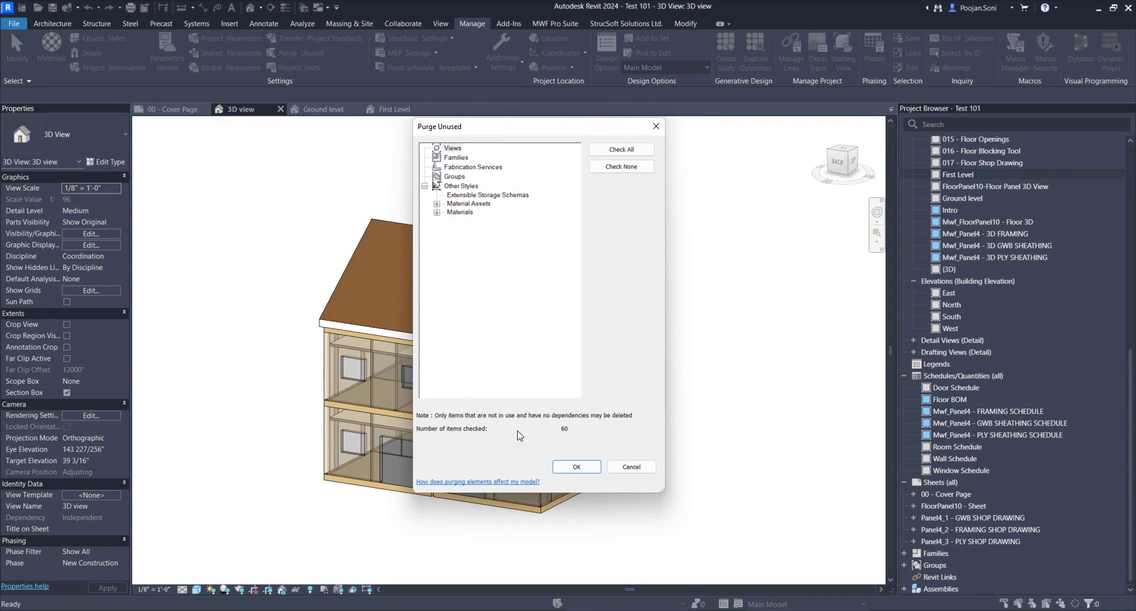
click(578, 470)
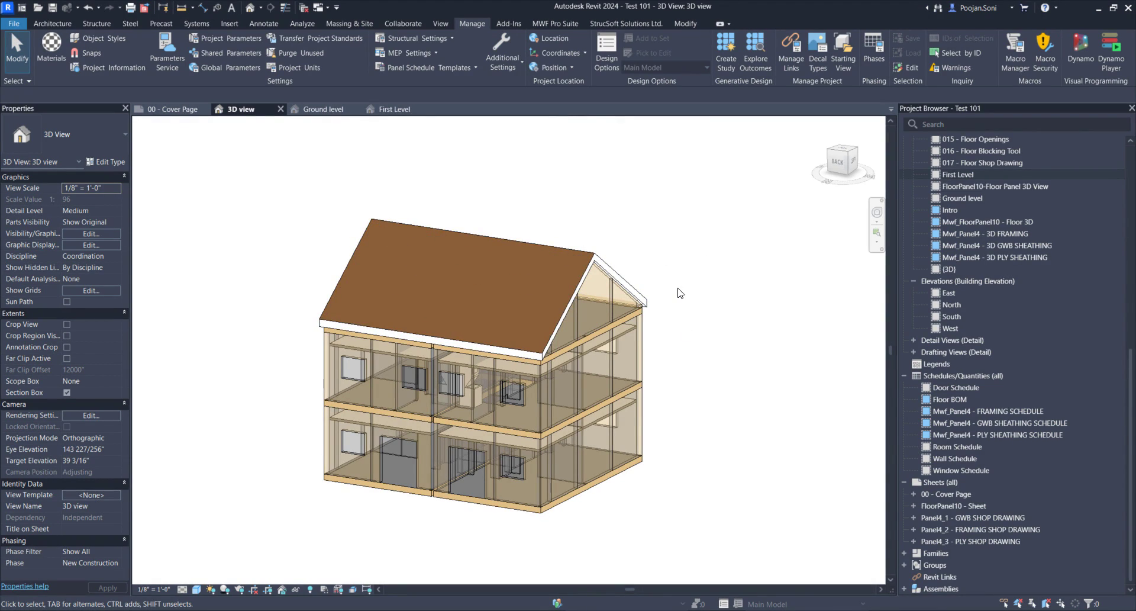
Step: Switch the MWF Pro Suite tools to the Wall Module
click(555, 23)
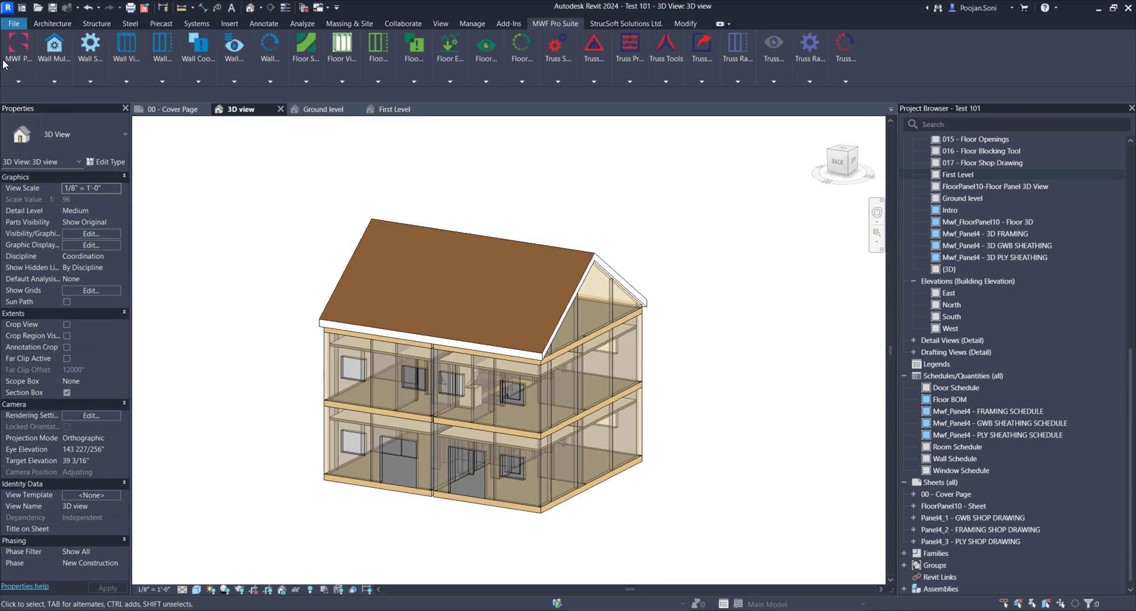
click(26, 58)
click(15, 110)
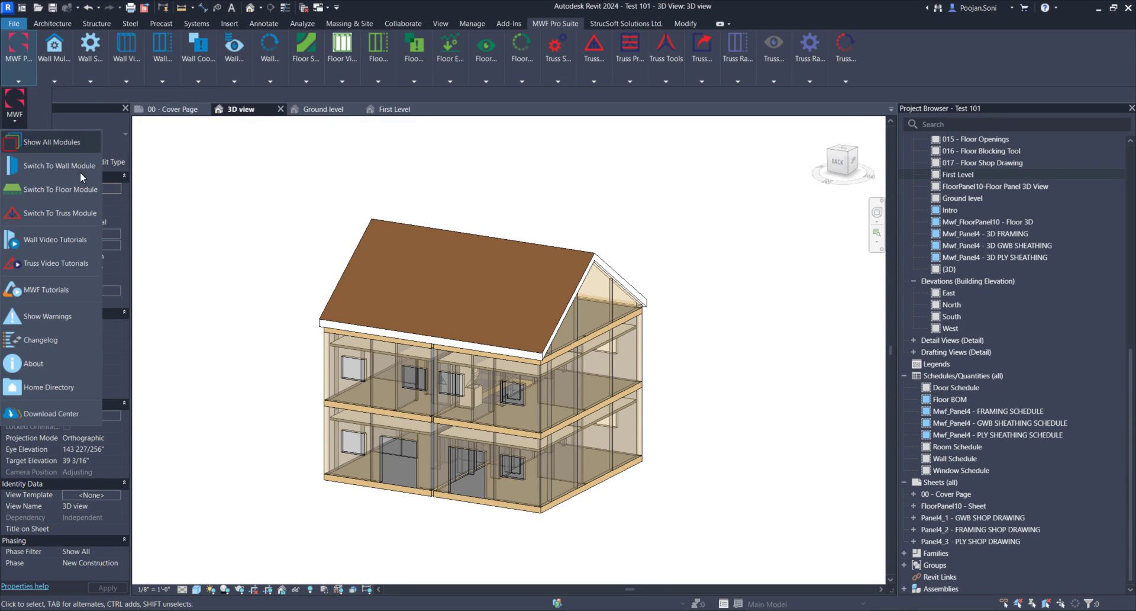
click(47, 166)
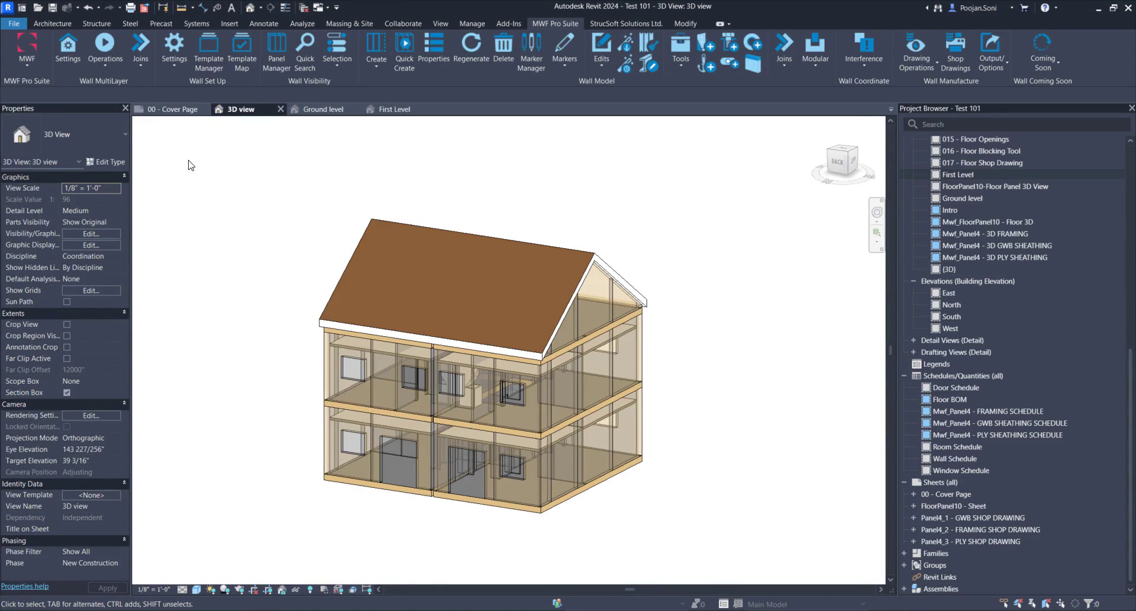
click(177, 68)
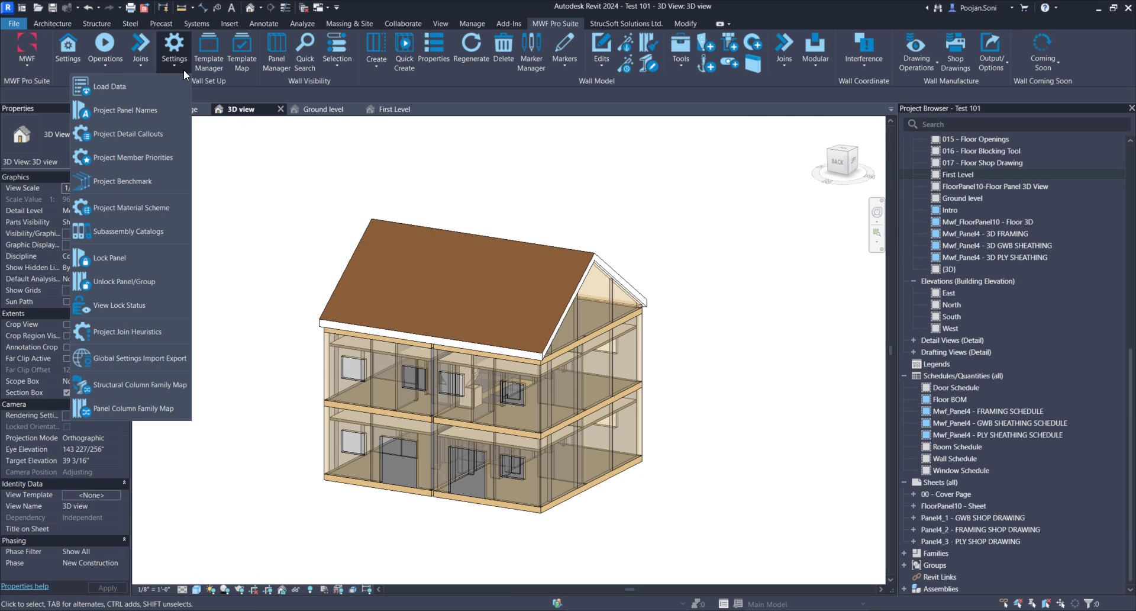
click(126, 90)
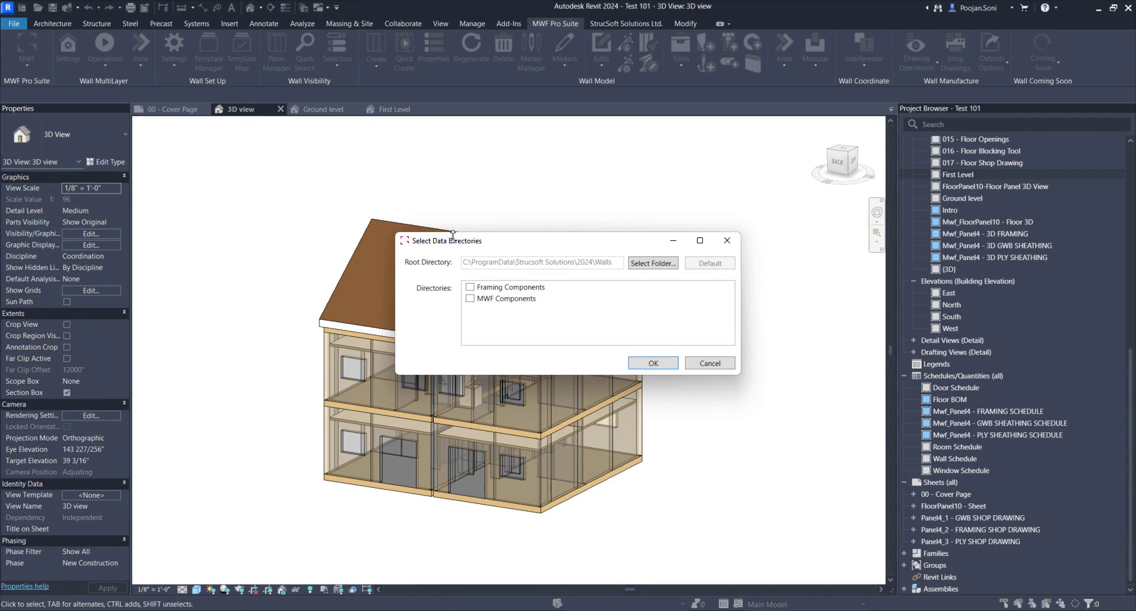
drag(526, 237, 439, 193)
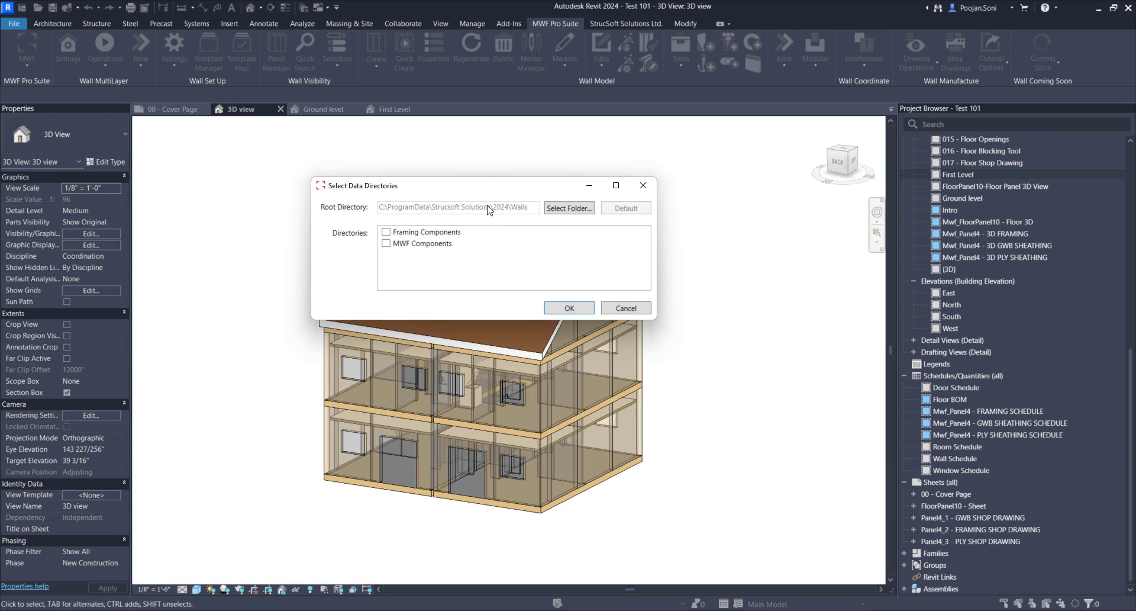
click(386, 232)
click(386, 243)
click(643, 185)
Step: Open the MWF home directory and examine the wall framing component families in Framing Components, Imperial, MWF Standard, then close it
click(30, 59)
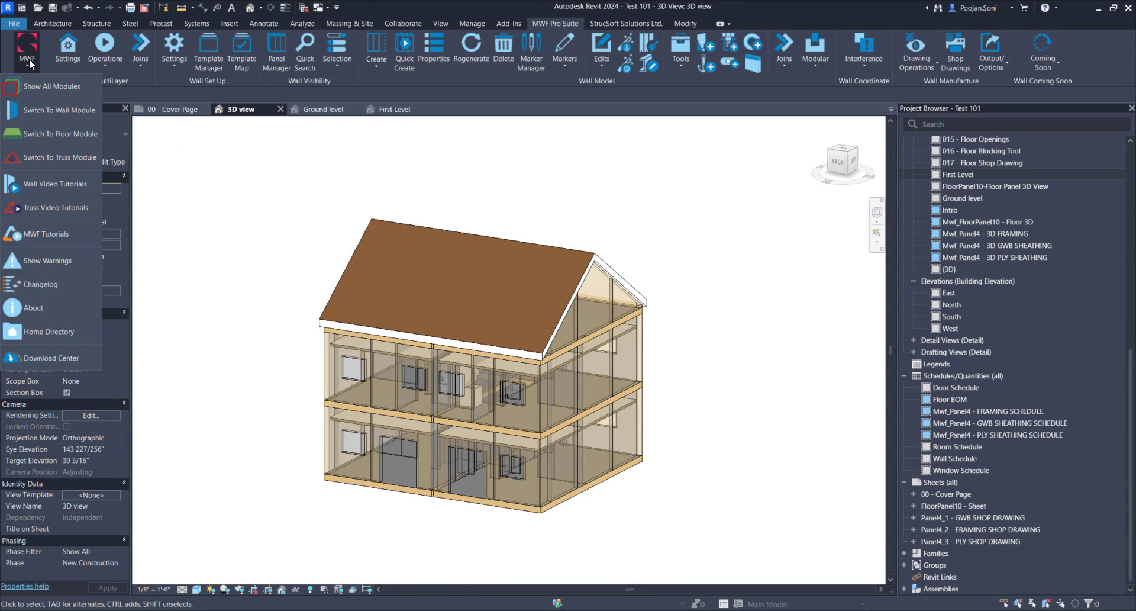
click(47, 331)
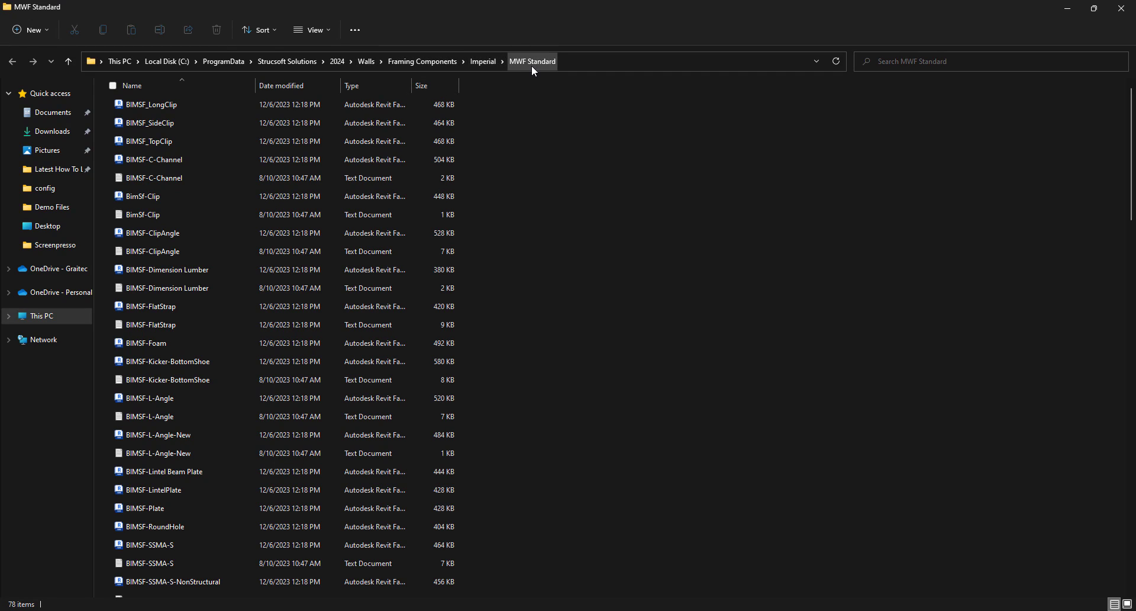
scroll(213, 319, down, 5)
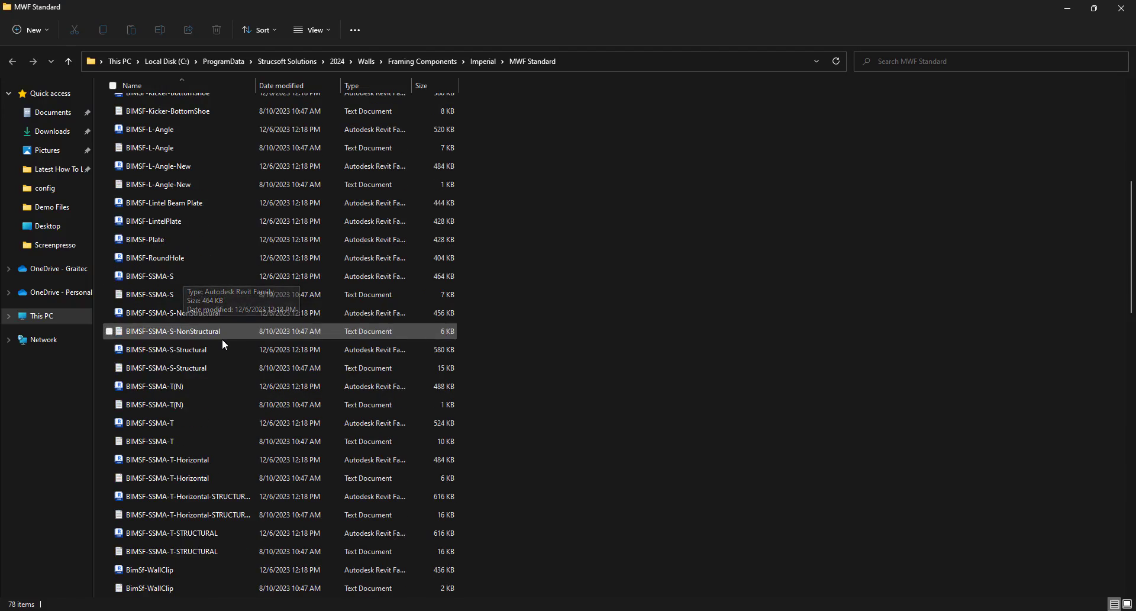
scroll(222, 340, up, 5)
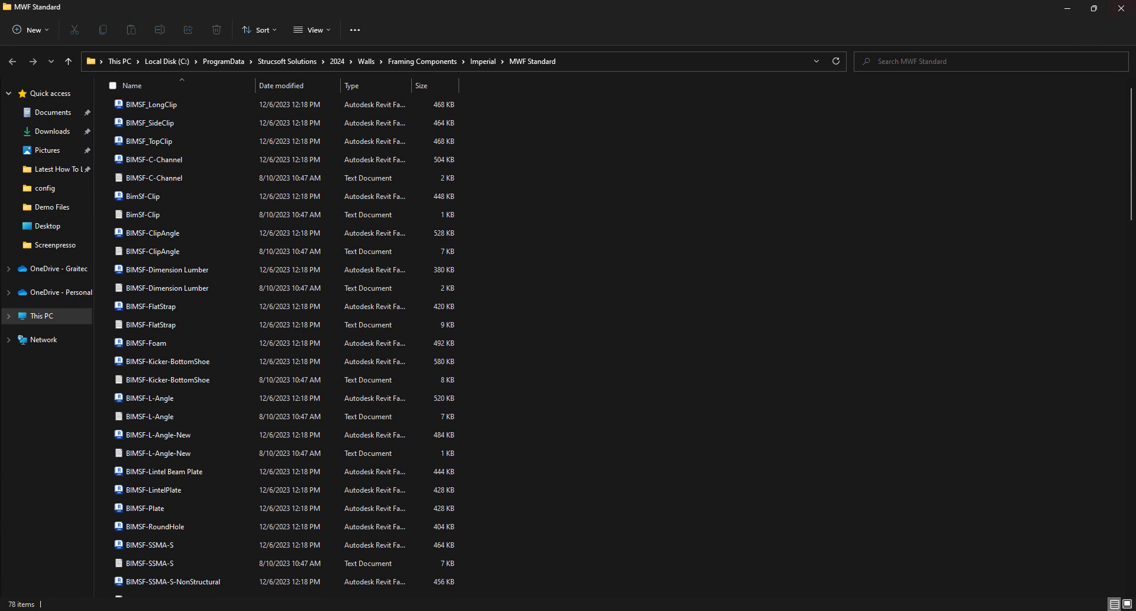
click(1120, 8)
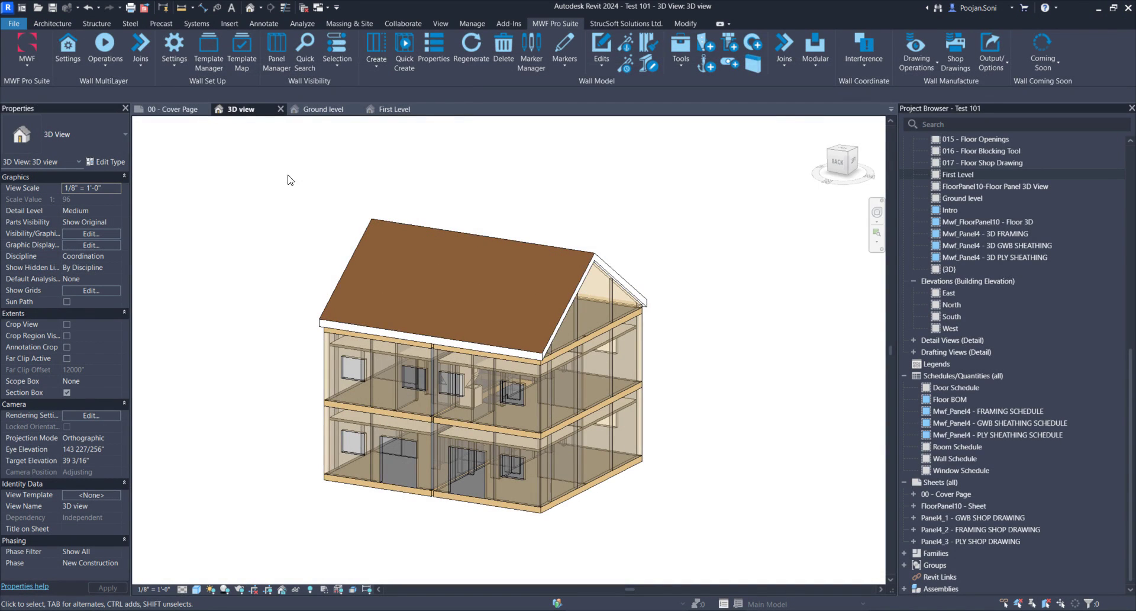
Step: Load the Framing Components and MWF Components data directories from the Walls root folder into the project
click(172, 53)
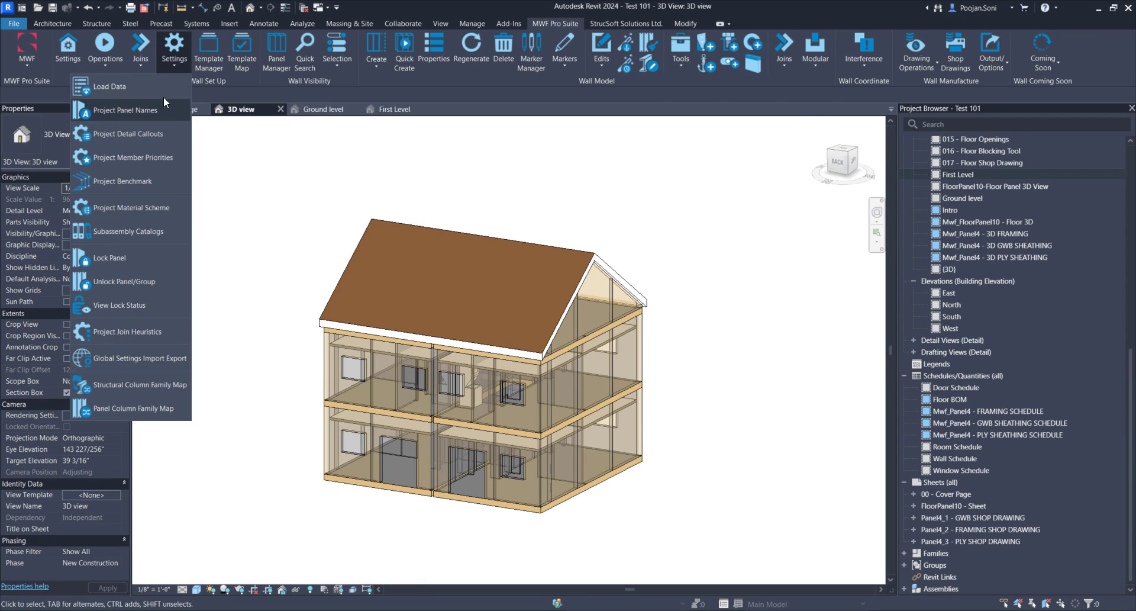
click(161, 89)
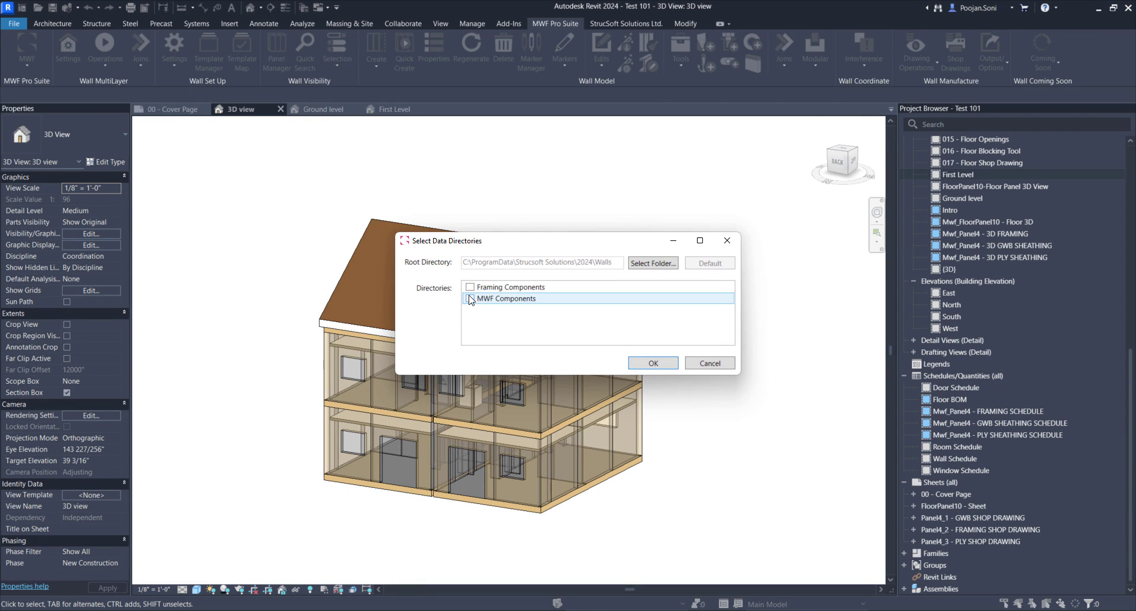
click(470, 299)
click(470, 287)
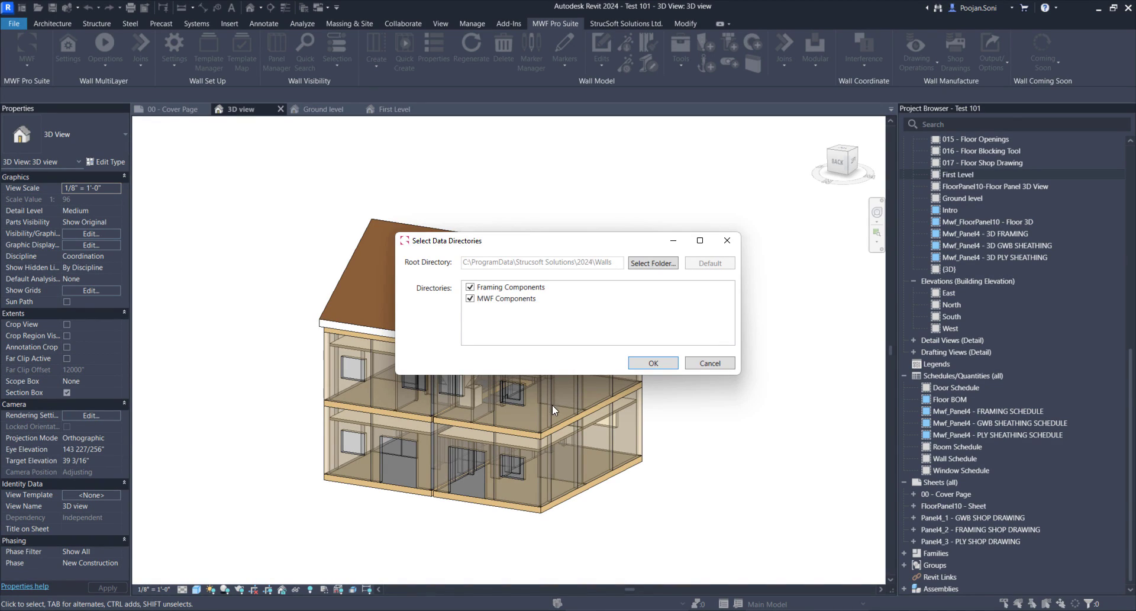
click(664, 365)
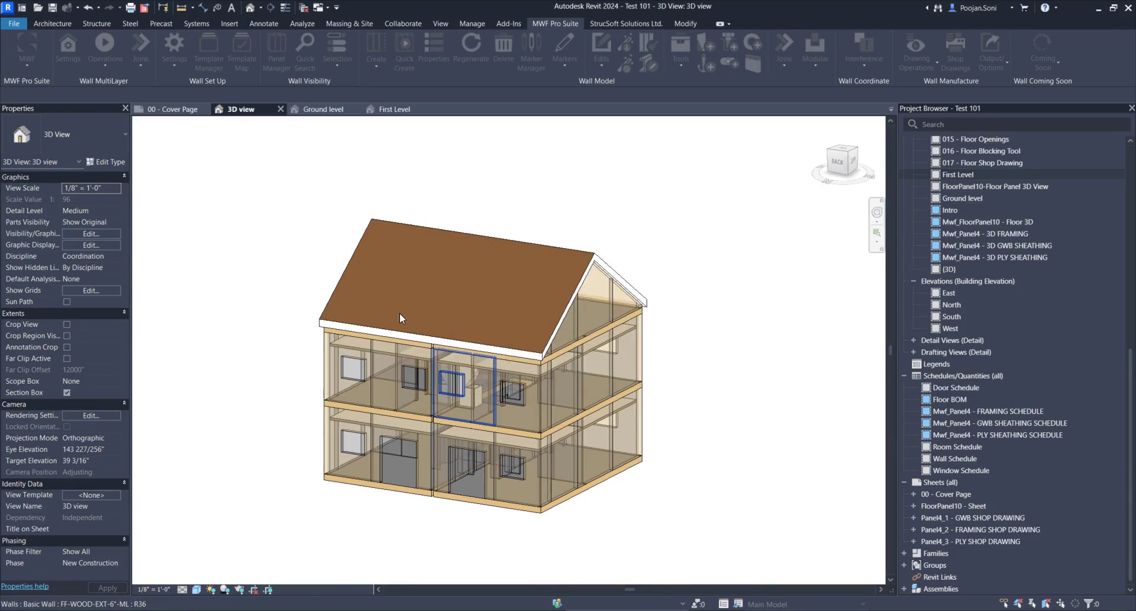
drag(520, 274, 432, 266)
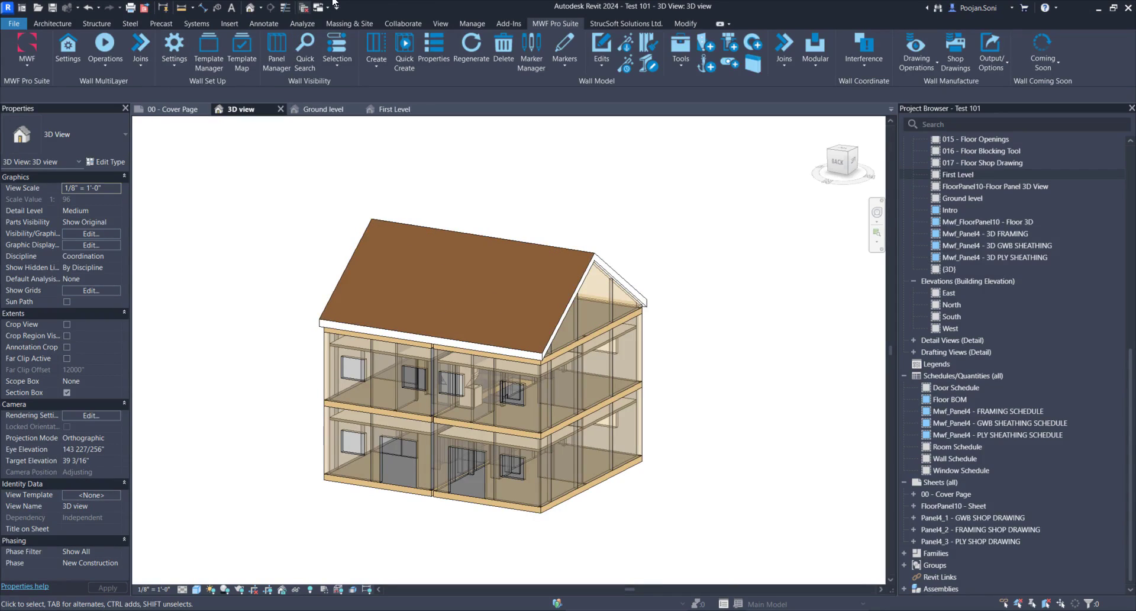
Step: Start loading a Revit family and browse to C:\ProgramData\Strucsoft Solutions\2024\Walls\Framing Components\Imperial\MWF Standard
click(229, 24)
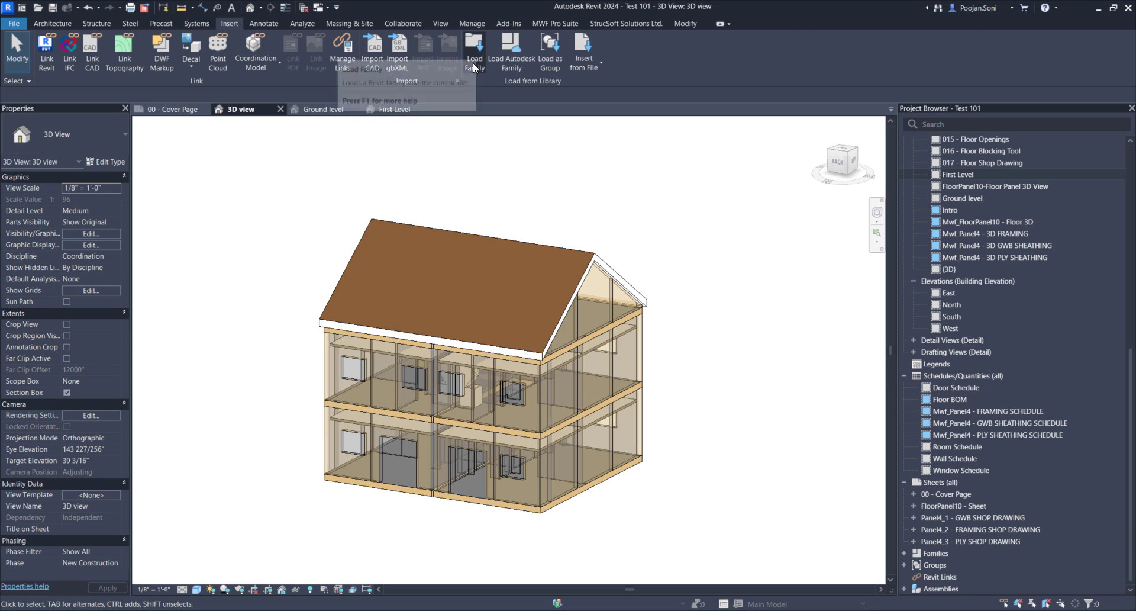
click(475, 46)
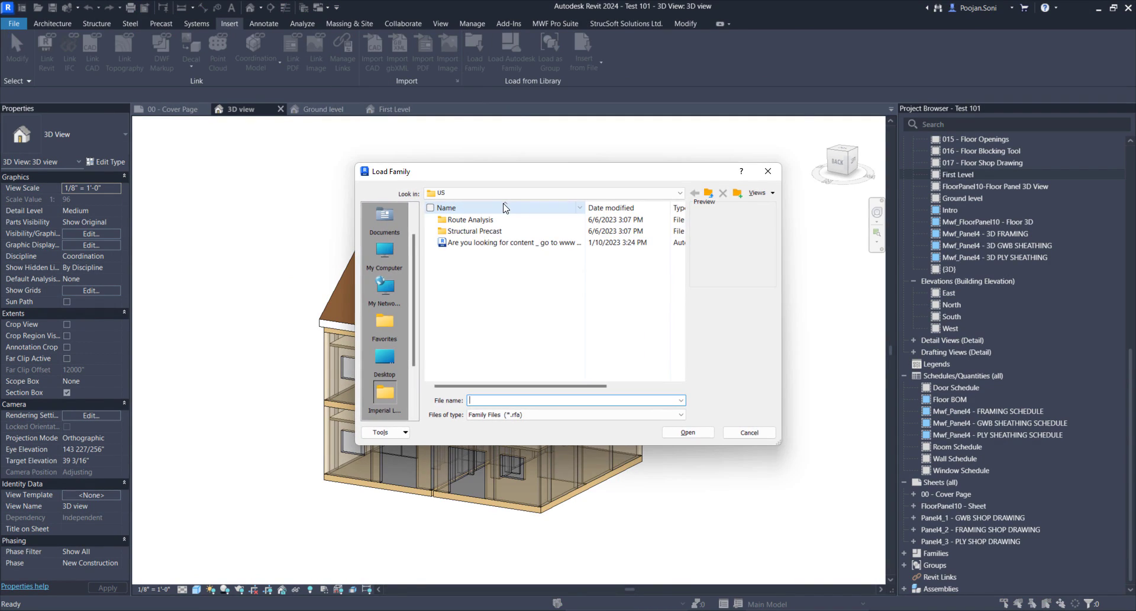
click(397, 251)
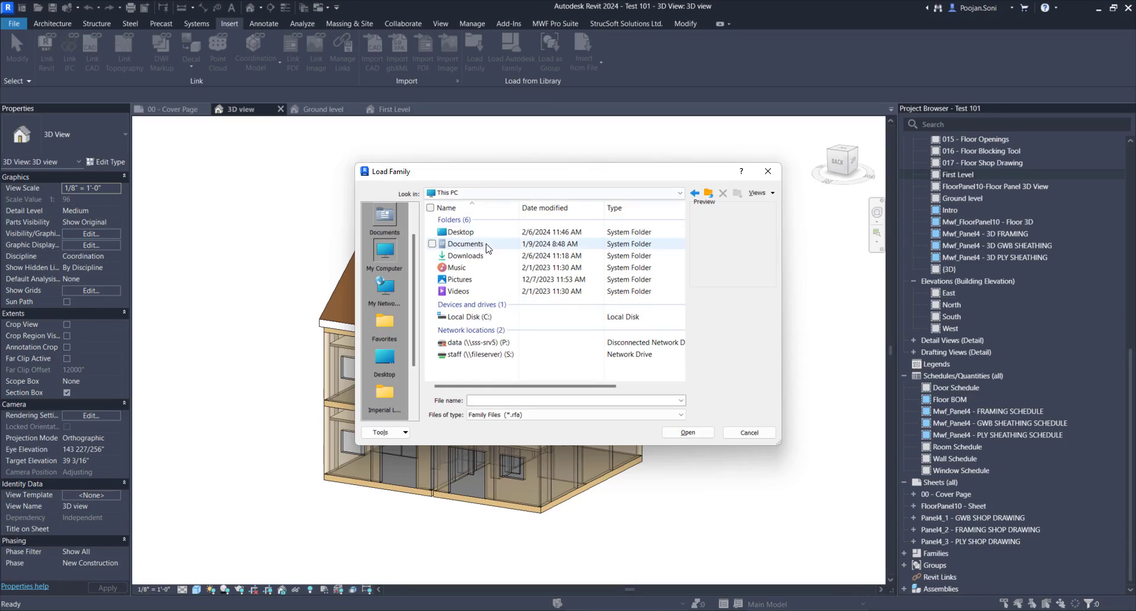
double_click(476, 317)
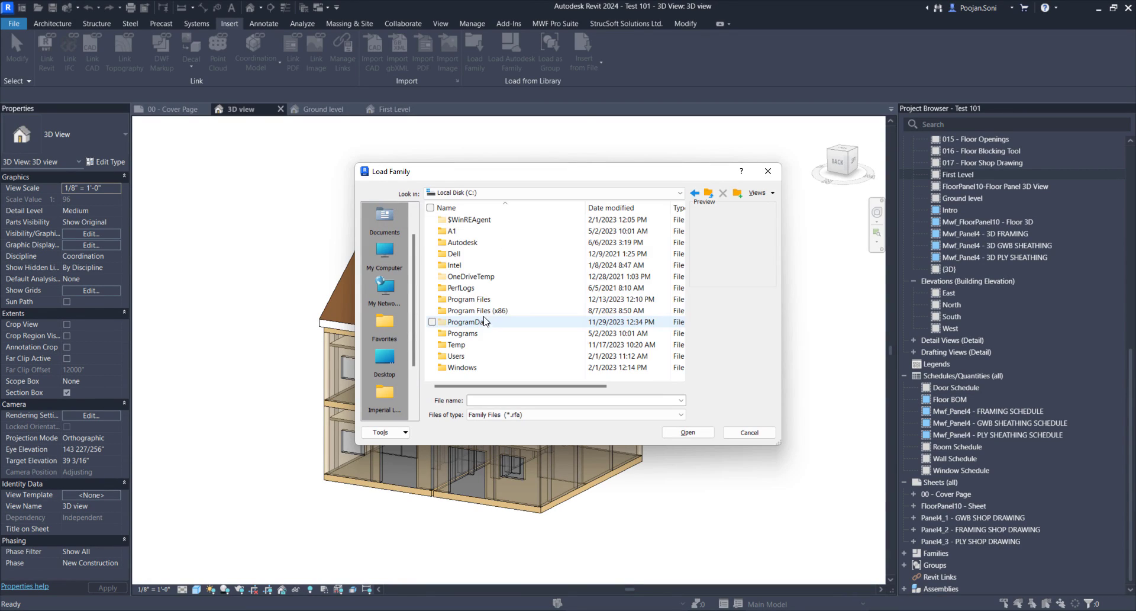
double_click(488, 323)
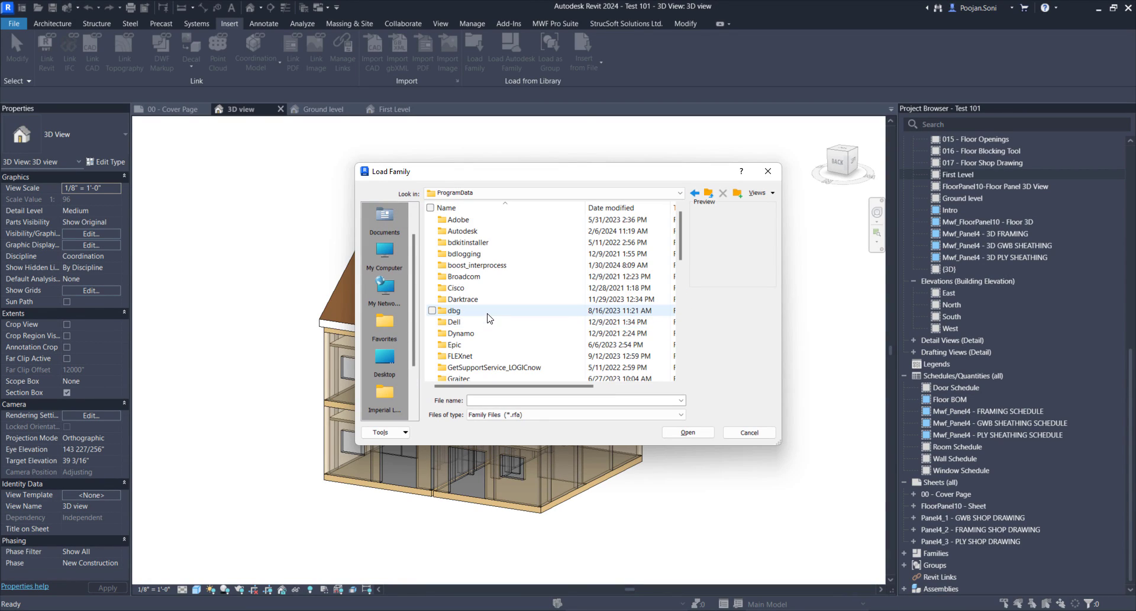
scroll(488, 314, down, 10)
scroll(488, 316, down, 2)
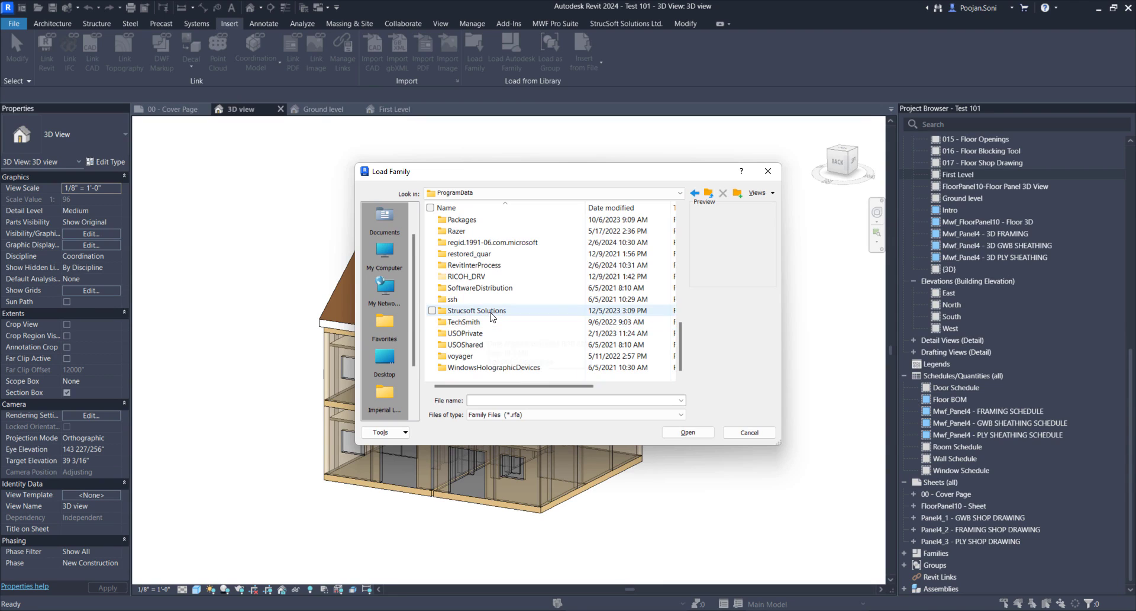
double_click(476, 322)
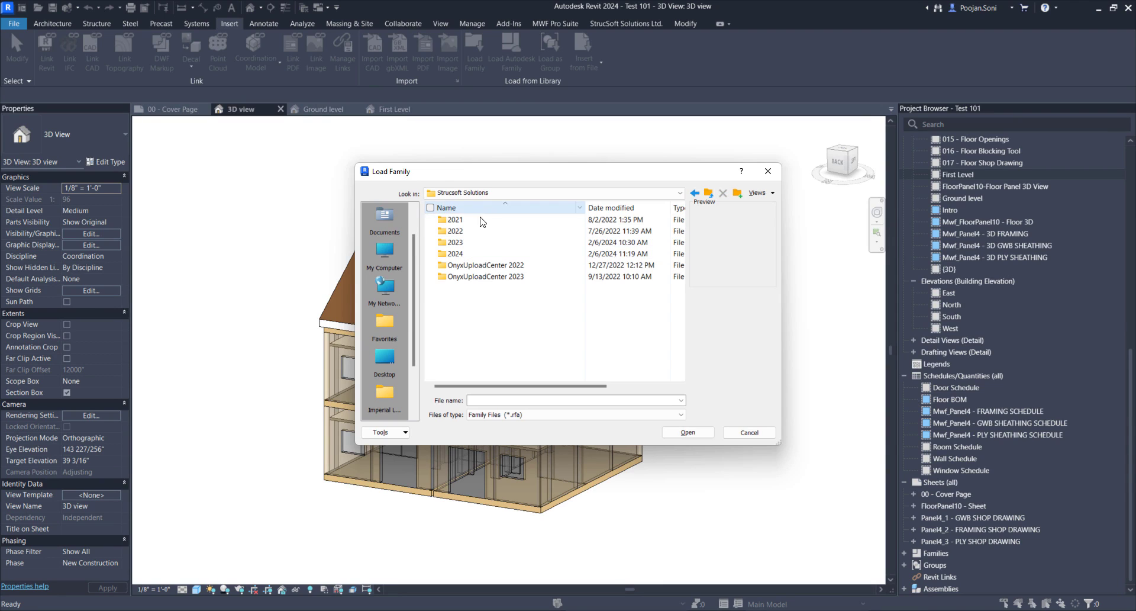
double_click(472, 254)
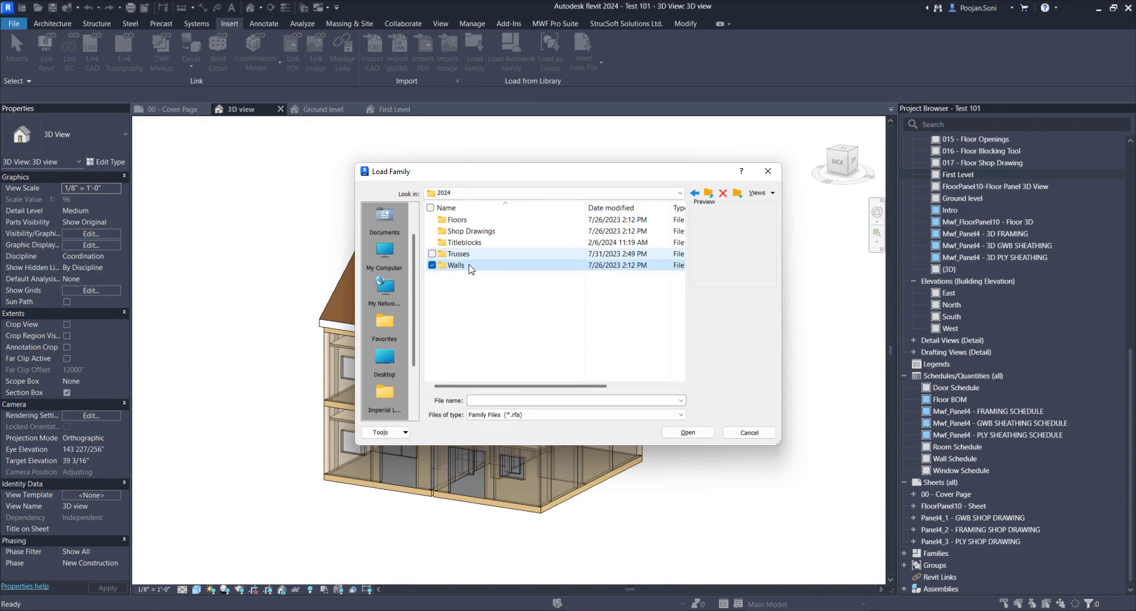
double_click(471, 266)
double_click(477, 220)
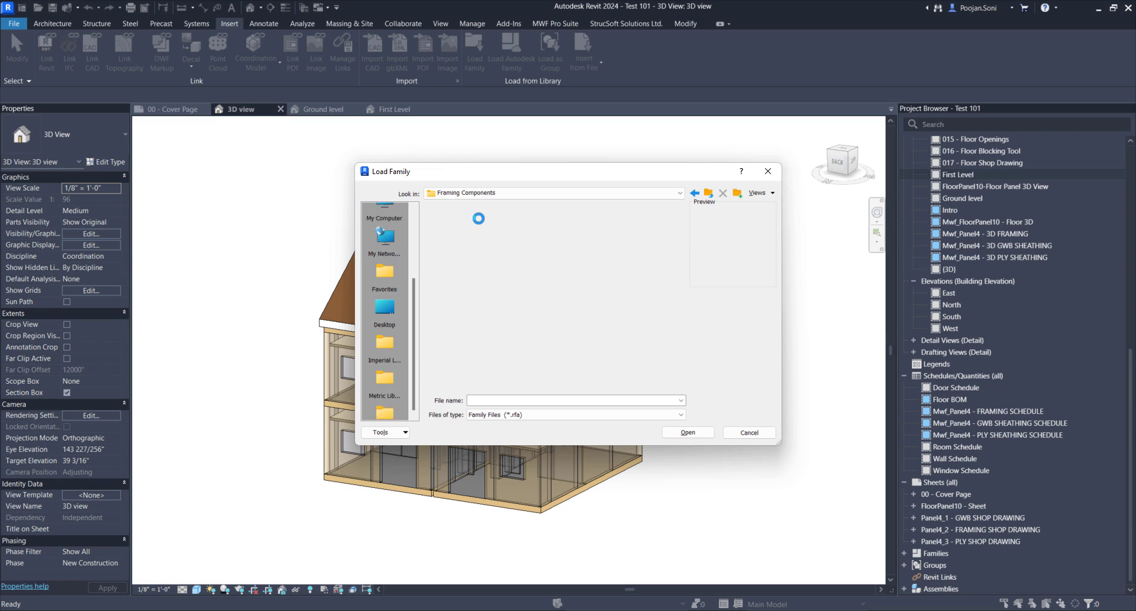
click(479, 222)
double_click(479, 220)
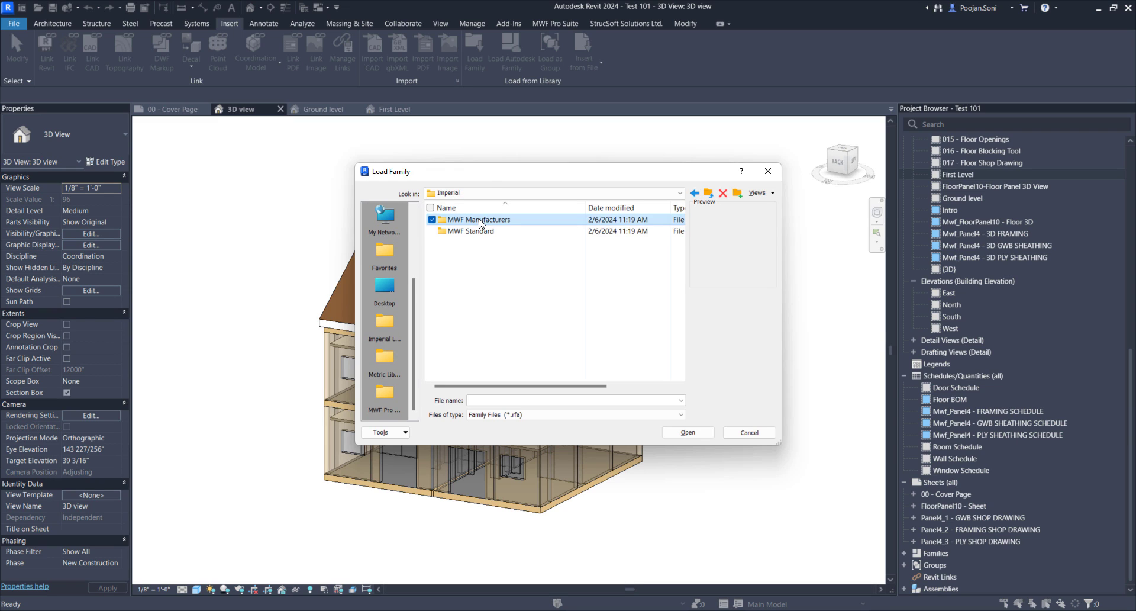
double_click(467, 230)
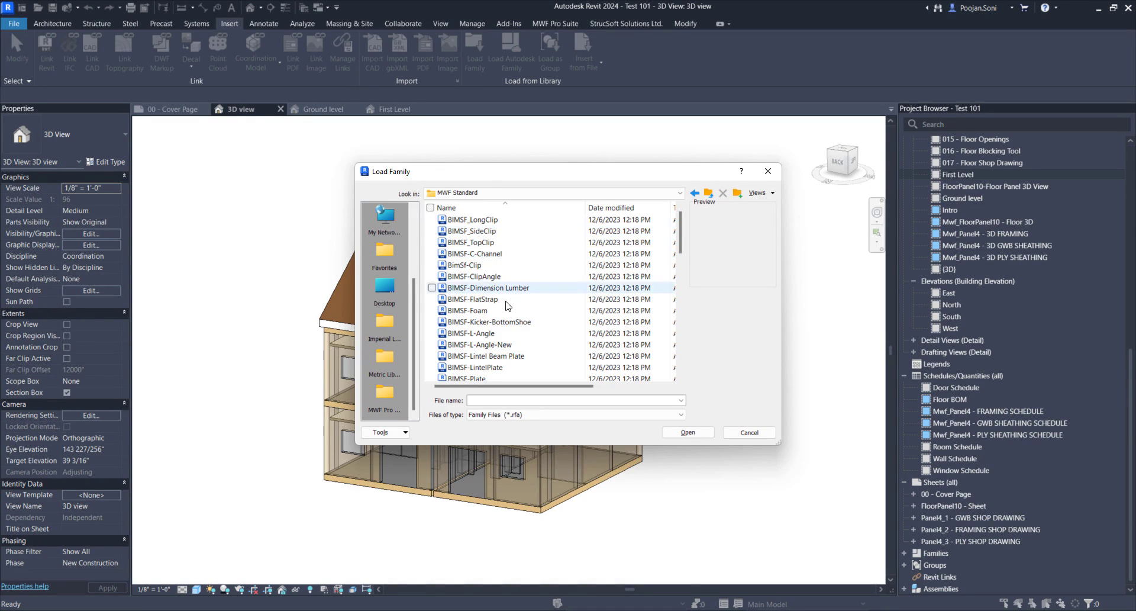
Step: Preview the BIMSF-Dimension Lumber and BIMSF-SSMA-S families, and choose BIMSF-Dimension Lumber for loading
scroll(513, 320, down, 1)
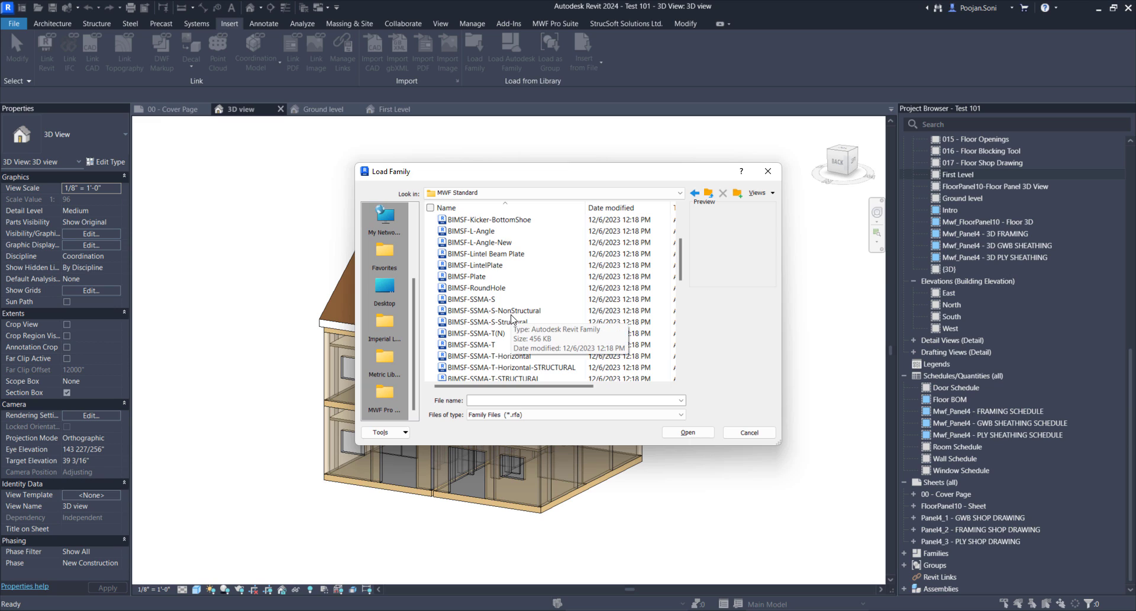
scroll(512, 320, up, 2)
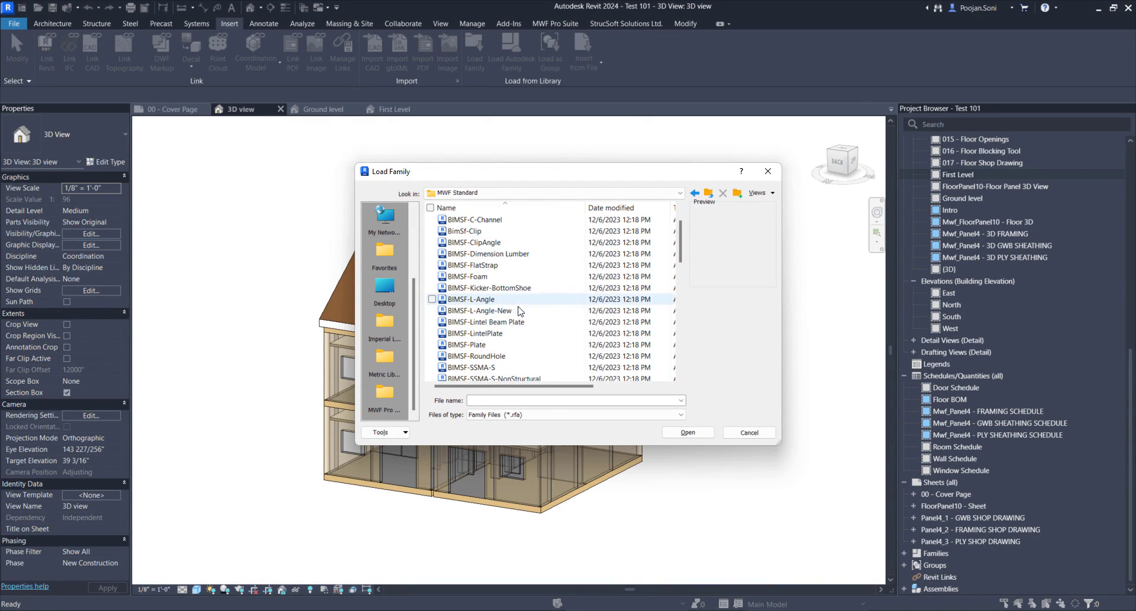
click(476, 255)
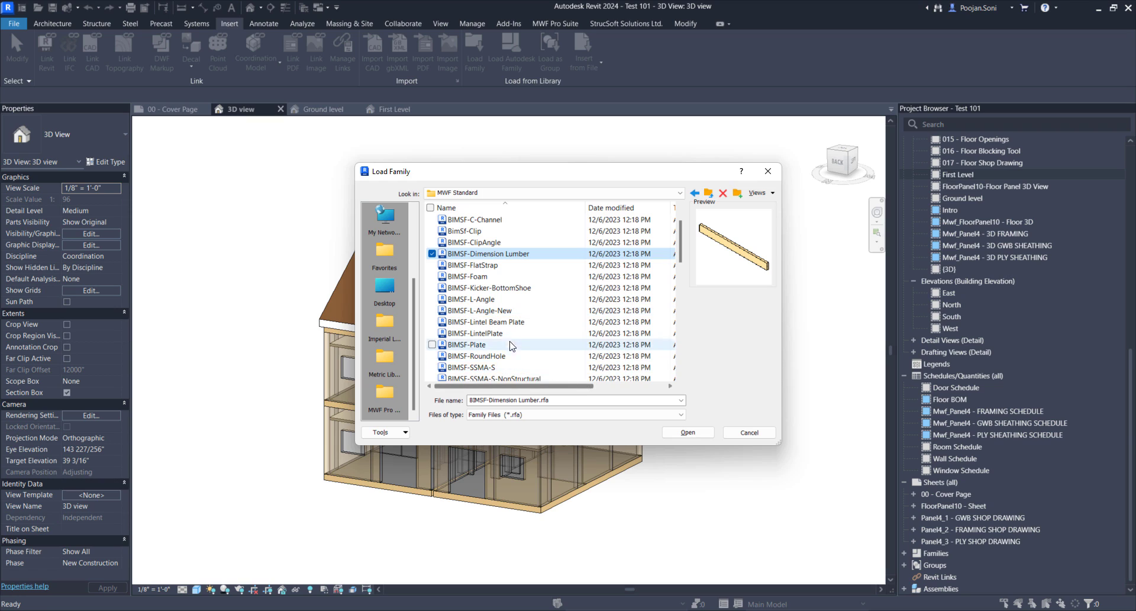
scroll(521, 327, down, 1)
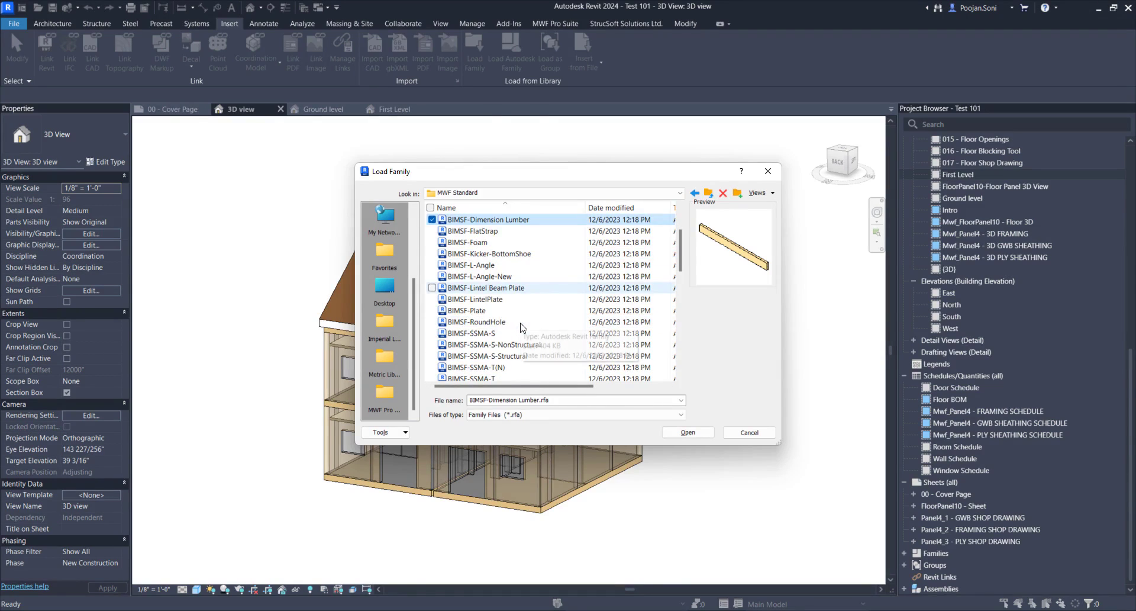
click(486, 333)
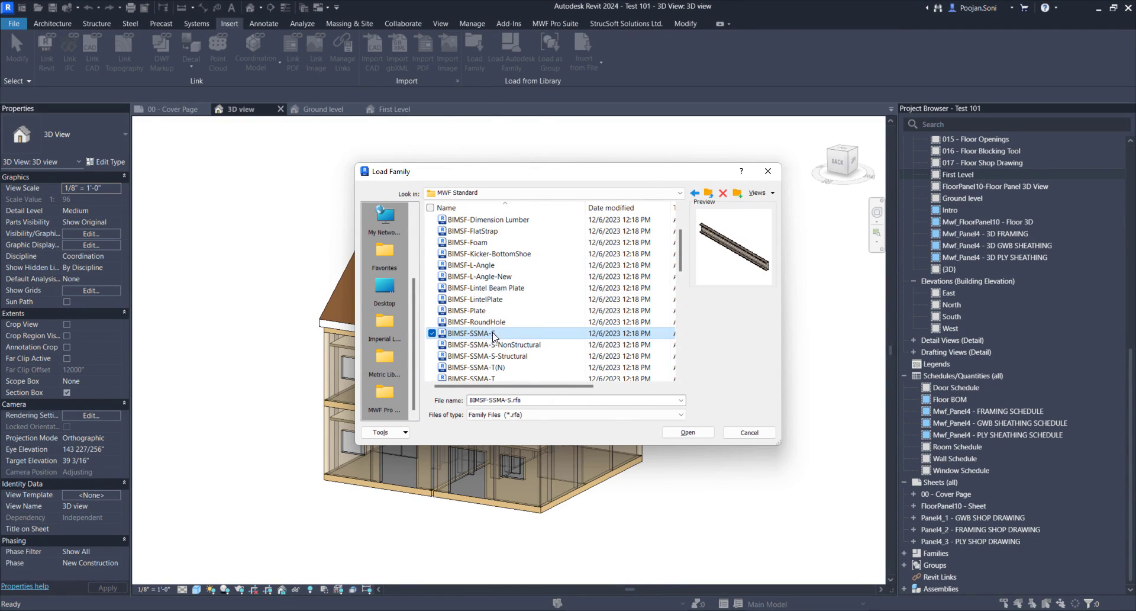
scroll(519, 325, up, 1)
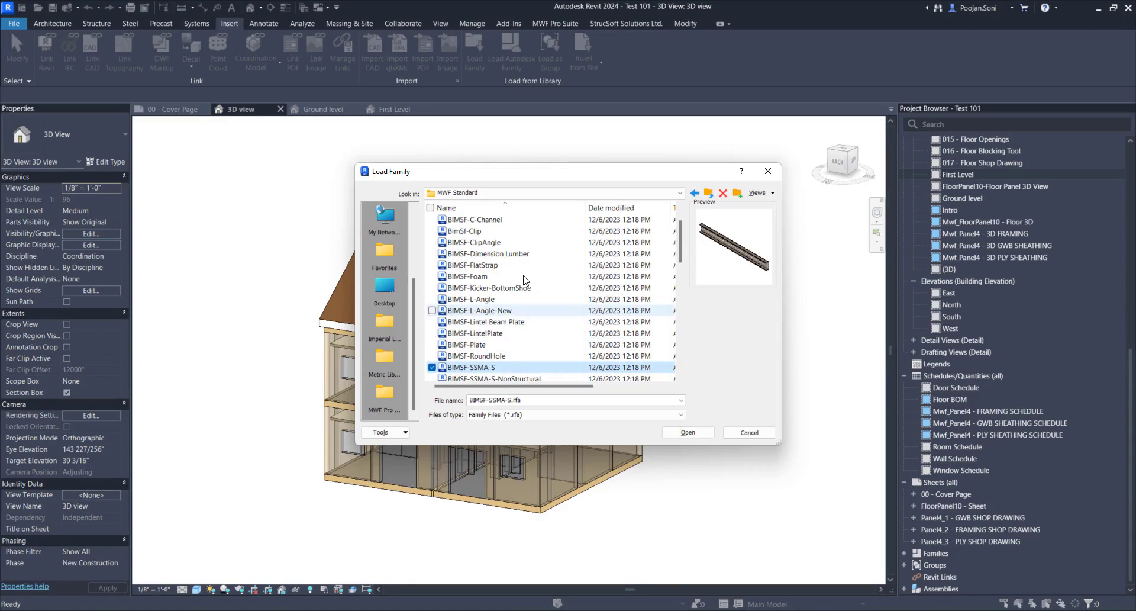
click(512, 256)
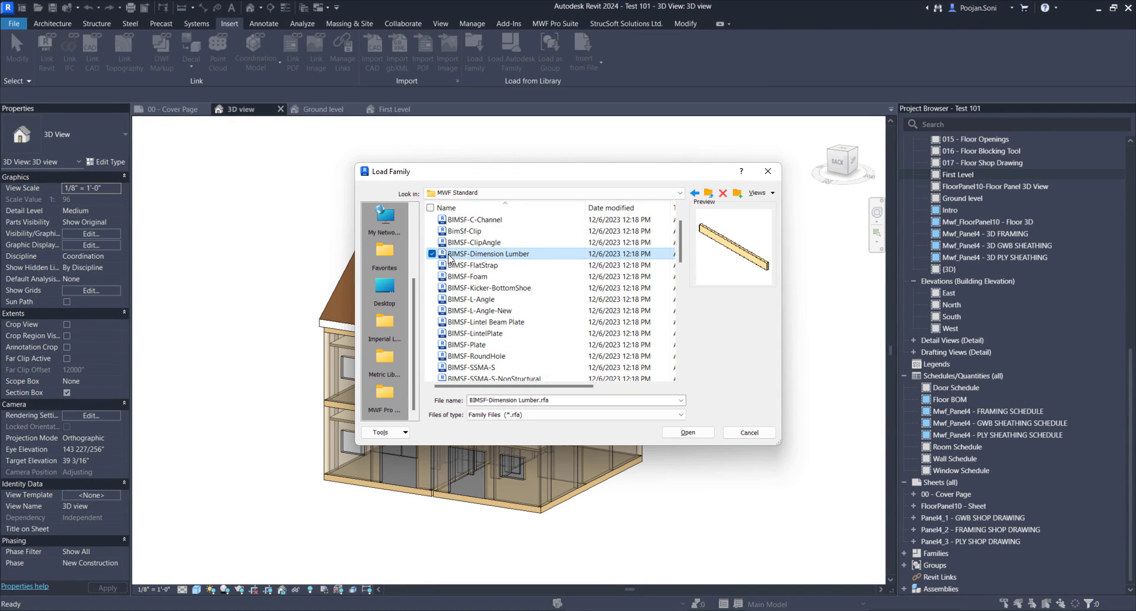
click(687, 432)
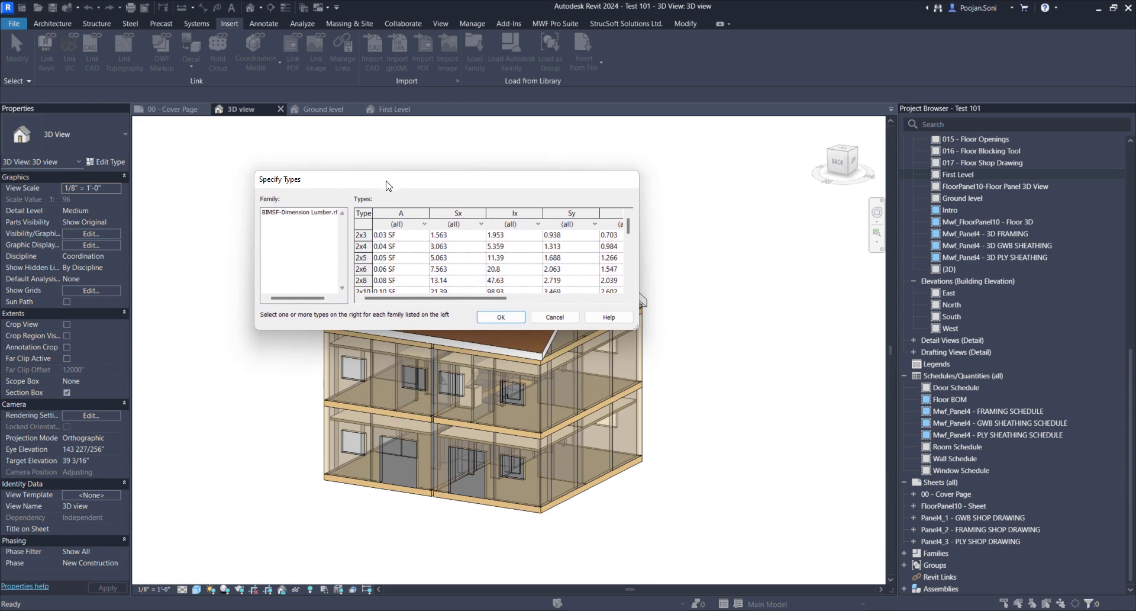
Step: Load the 2x3 through 2x12 dimension lumber types, overwriting the existing family version and its parameter values
drag(470, 329, 470, 505)
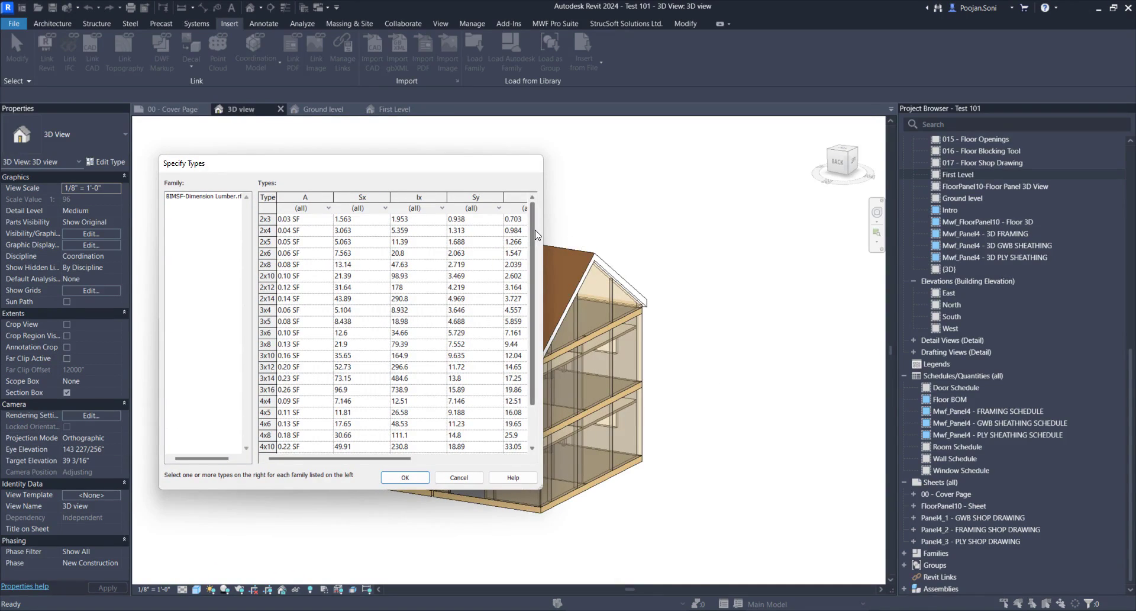
drag(544, 230, 607, 232)
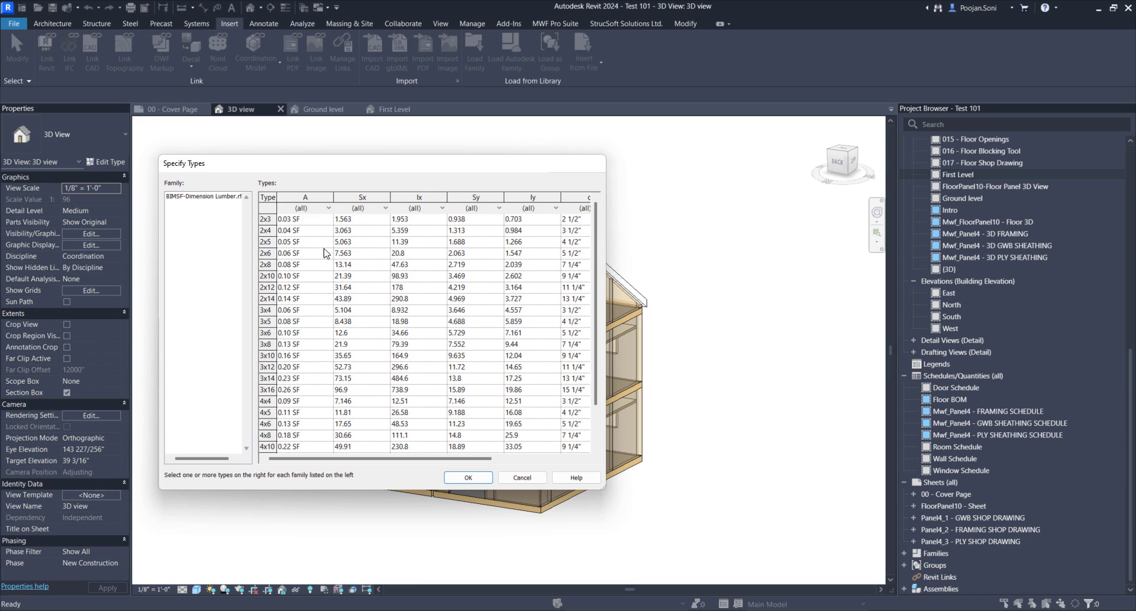
click(268, 219)
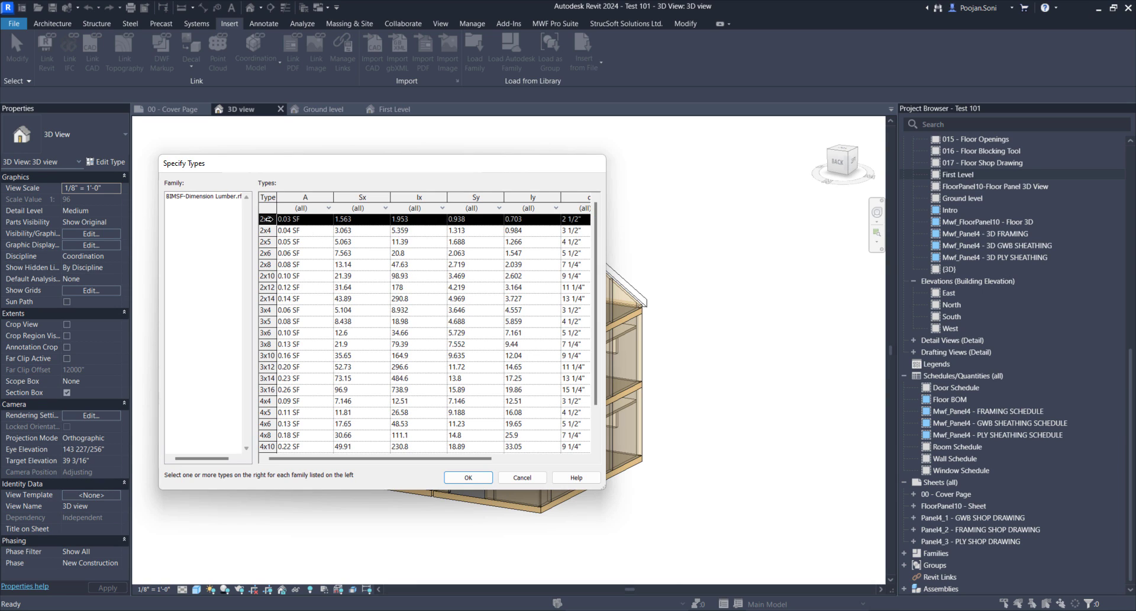
key(End)
key(Home)
click(270, 219)
drag(270, 222, 297, 288)
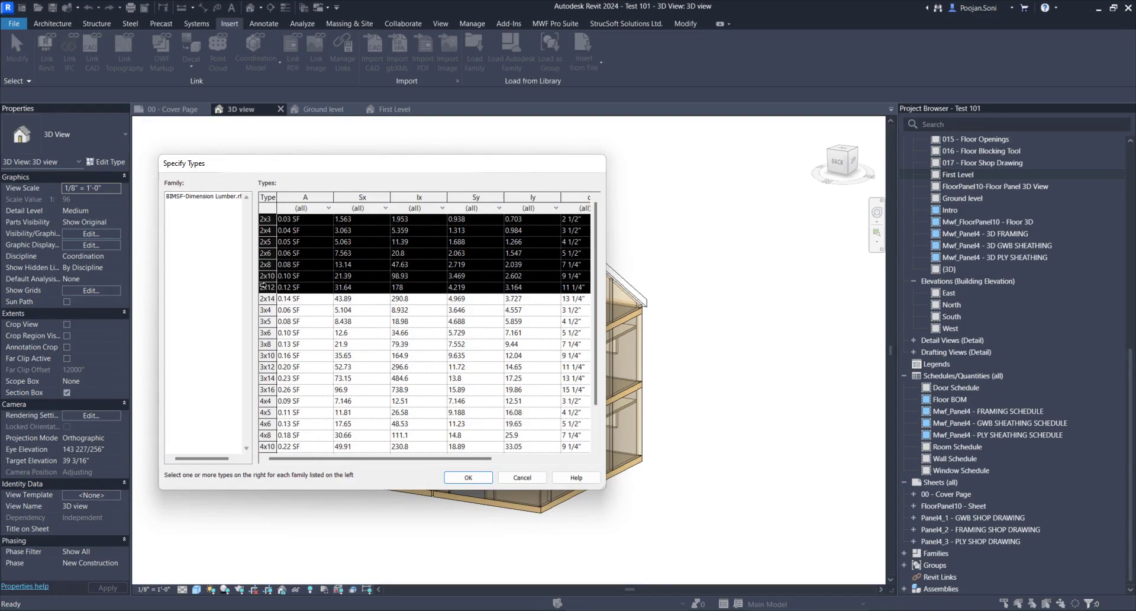
click(468, 477)
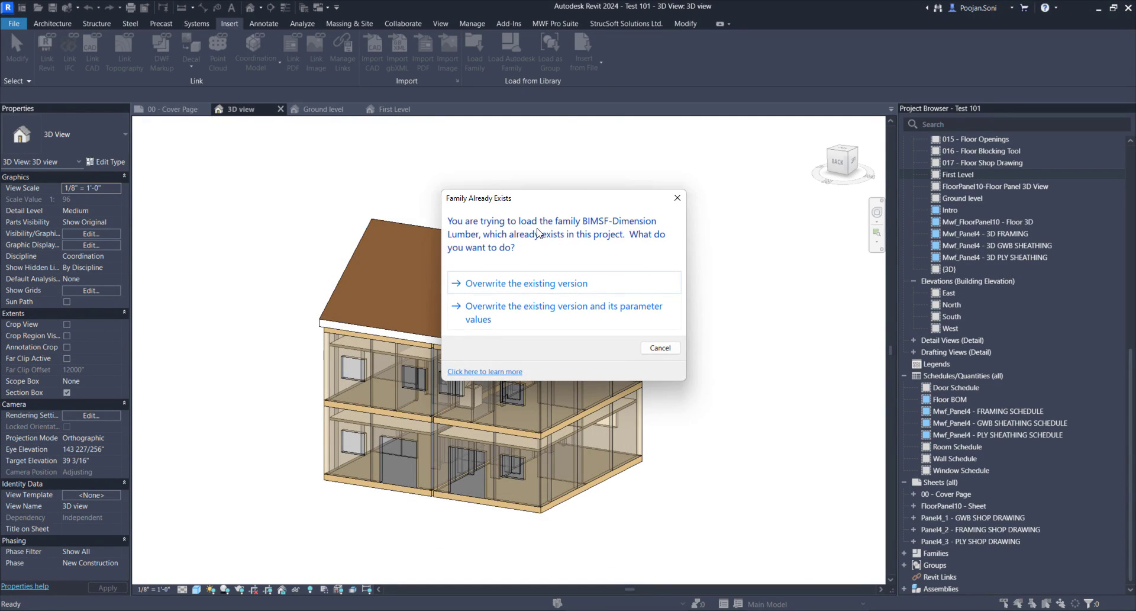
click(511, 308)
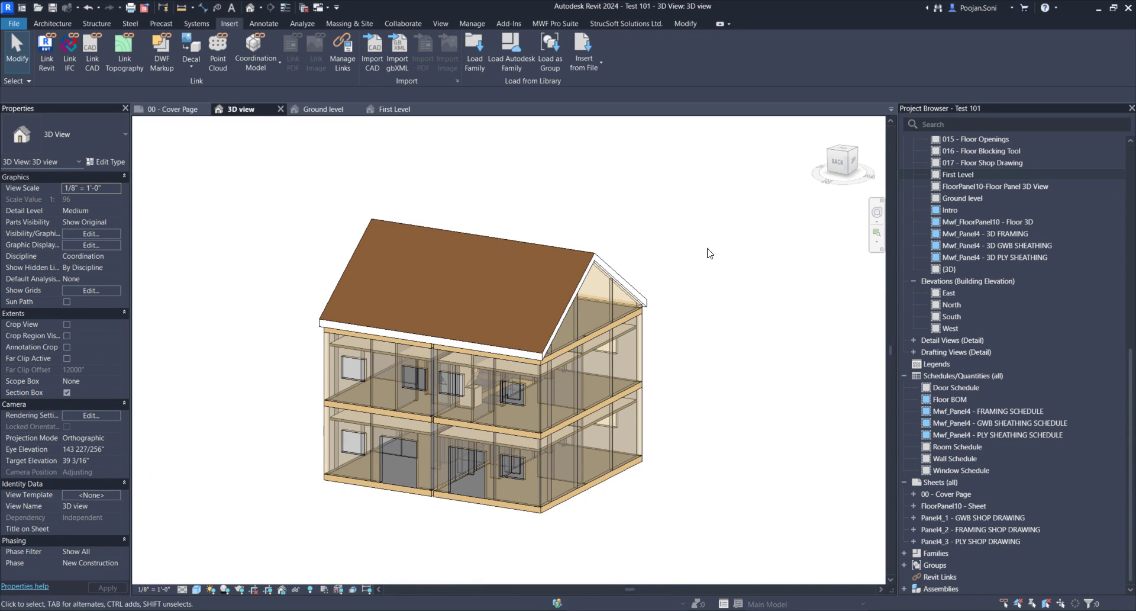
scroll(565, 379, down, 1)
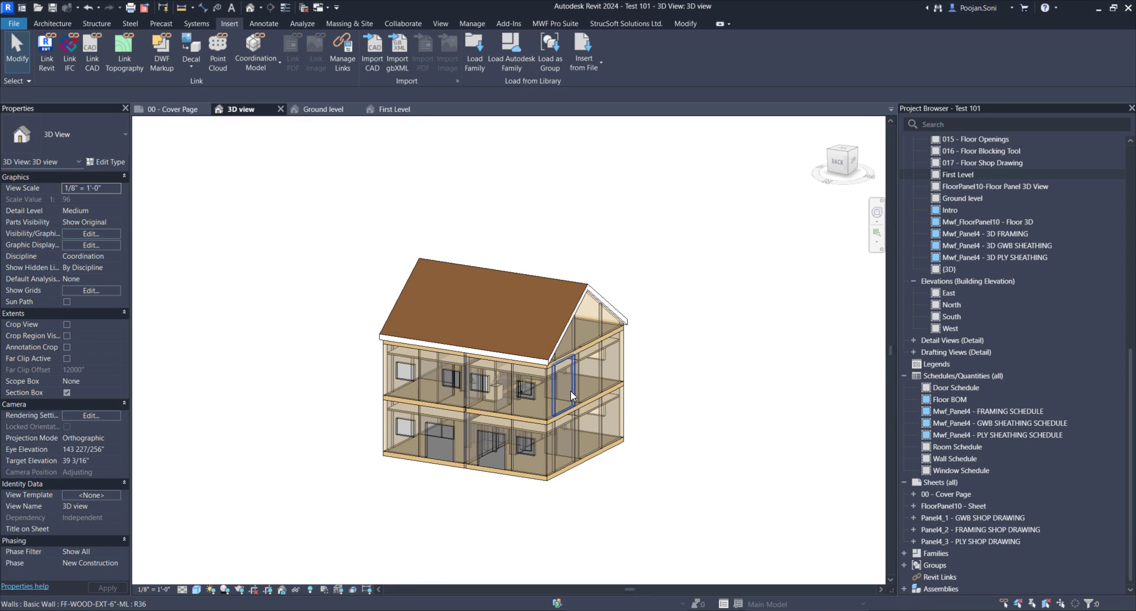
middle_drag(668, 349, 629, 347)
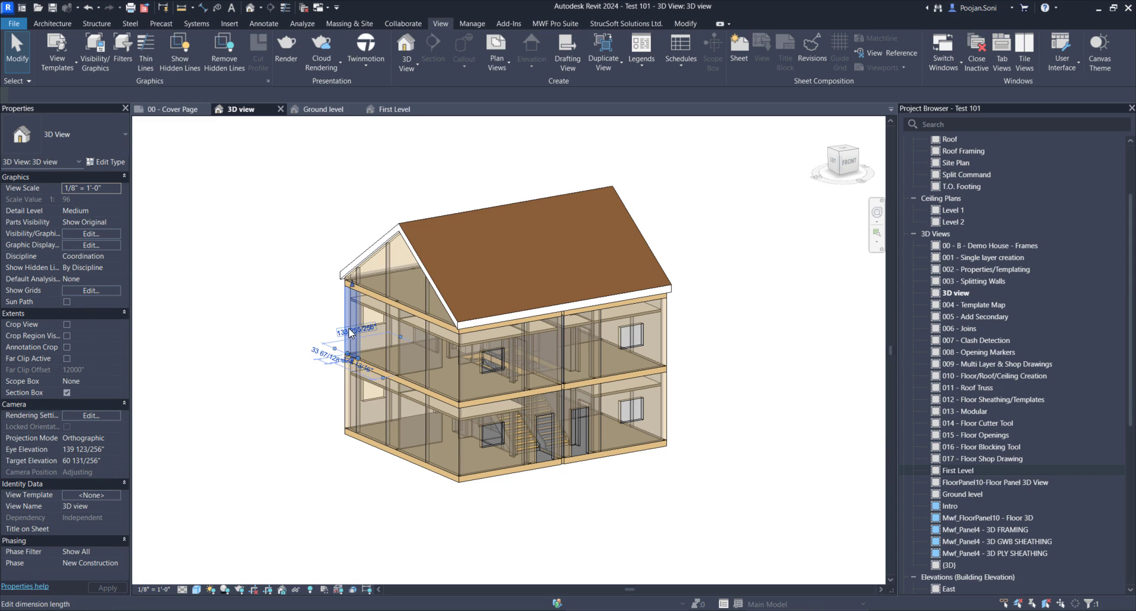
click(349, 307)
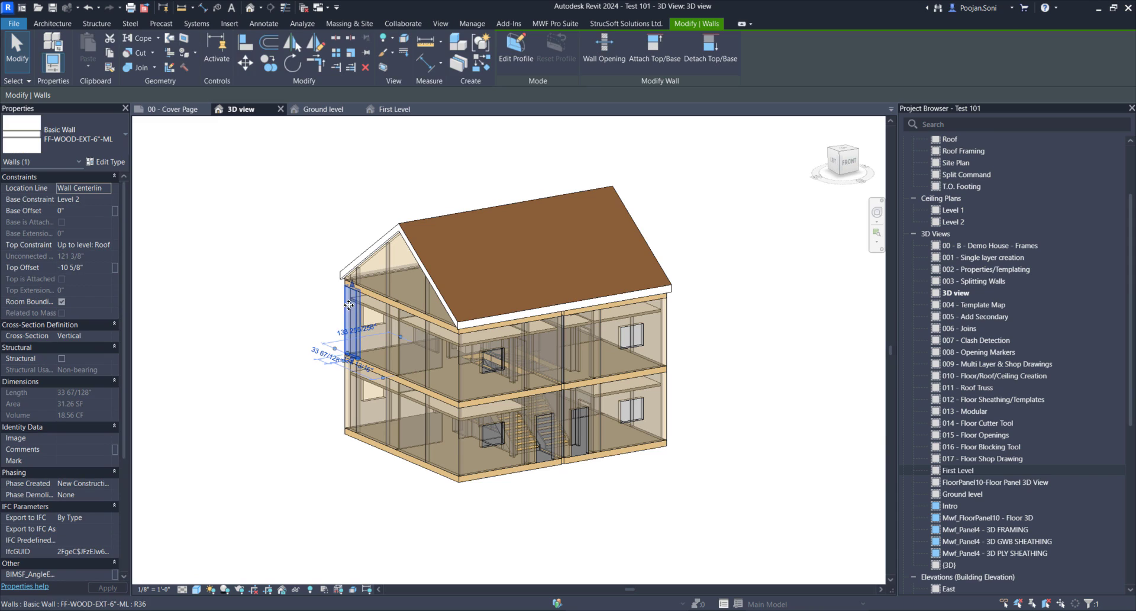
click(427, 343)
right_click(427, 344)
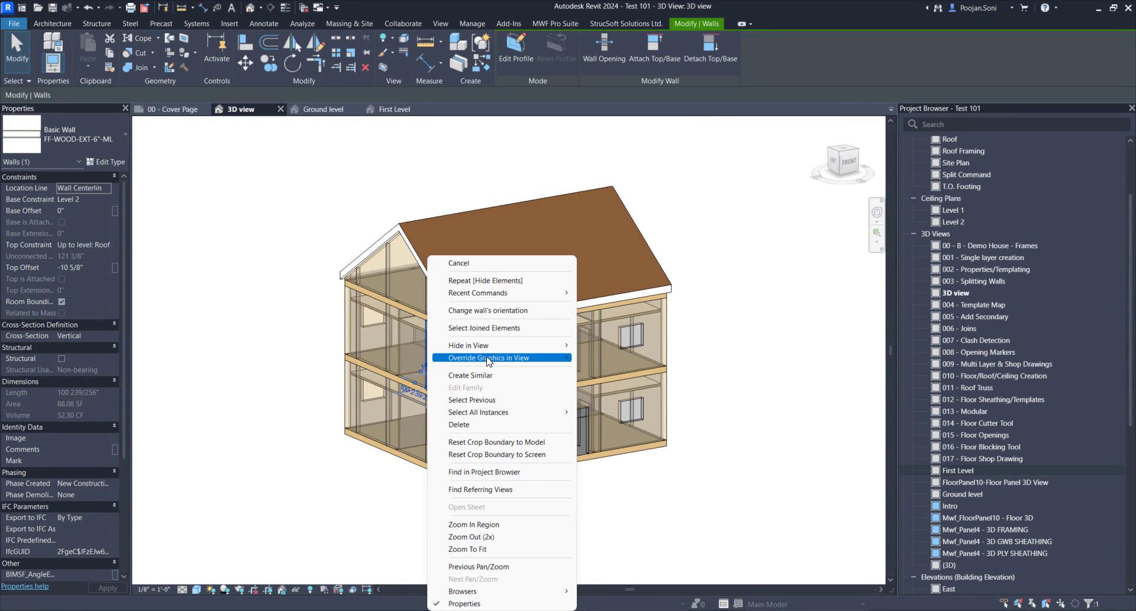
mouse_move(495, 362)
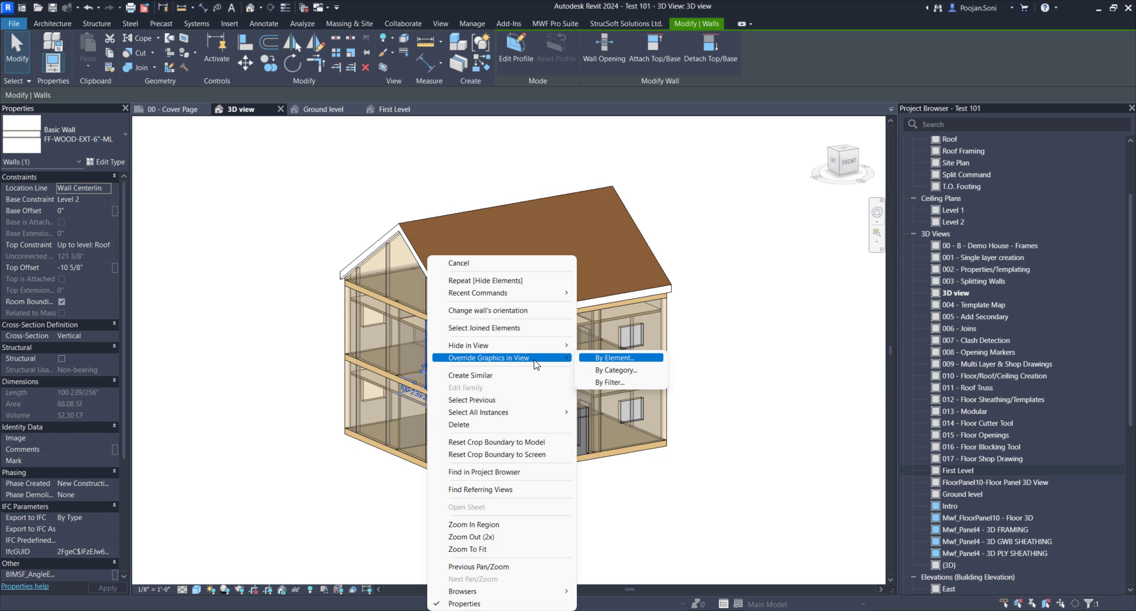
click(632, 359)
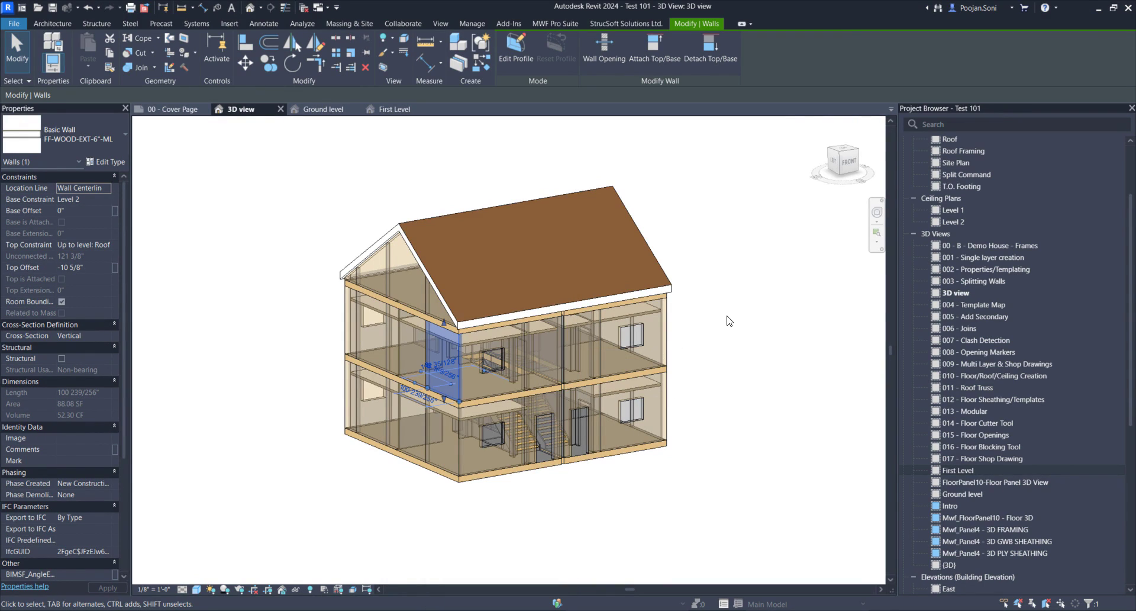
Step: Review the surface transparency override of the Walls category in the 3D view's visibility/graphics settings, and clear the wall selection
key(v)
key(g)
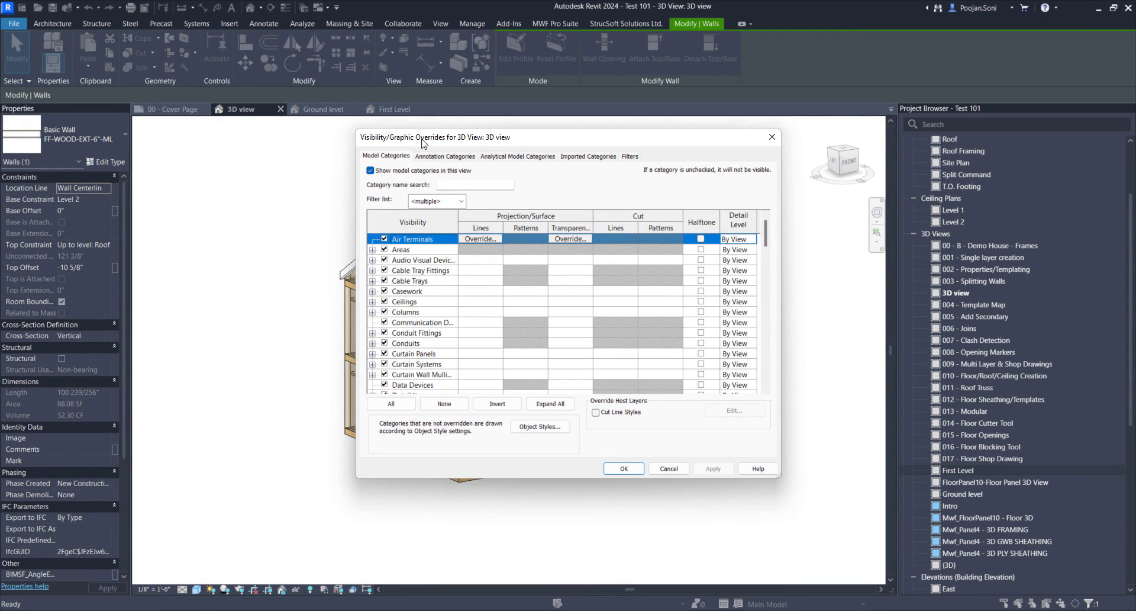
click(427, 355)
key(w)
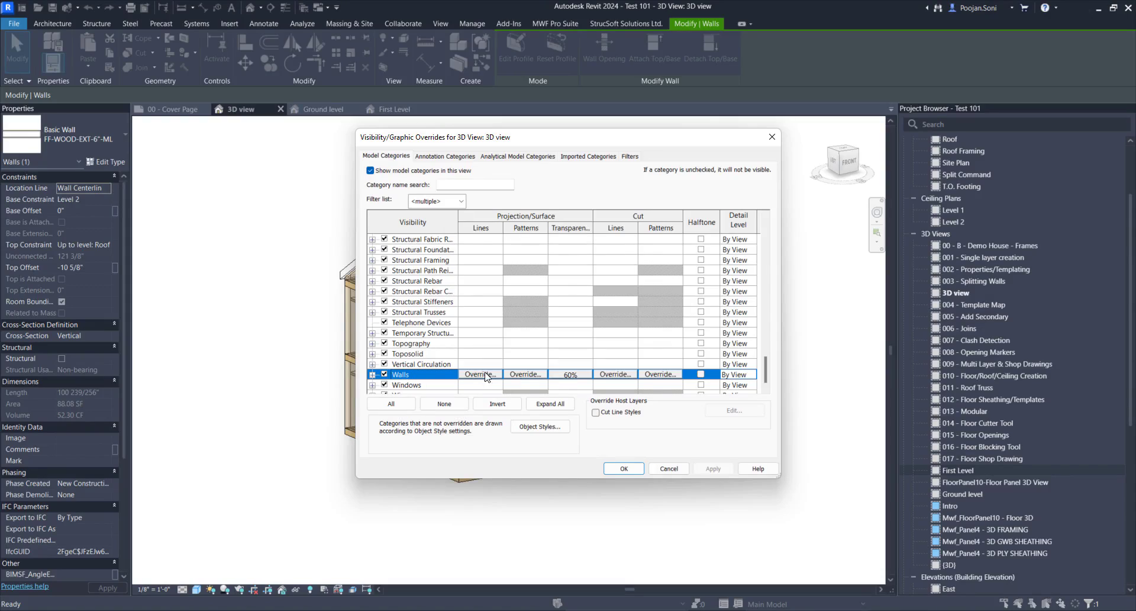
click(572, 377)
click(573, 331)
click(624, 468)
click(308, 384)
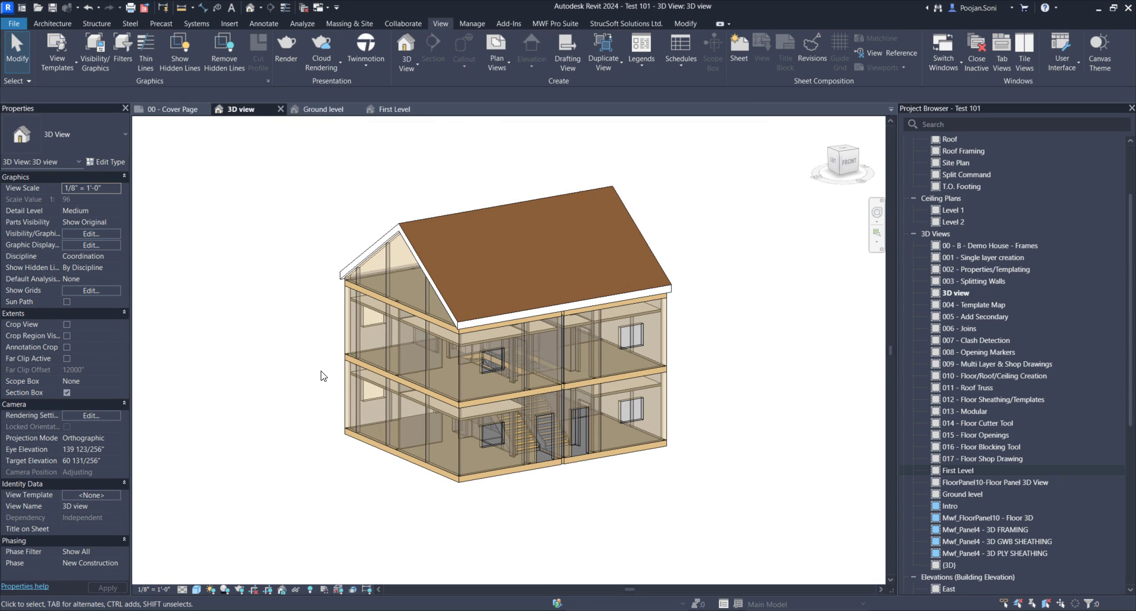
Step: Check the view template options, and compare the Ground level and First Level views with the 3D view of the whole house
click(55, 69)
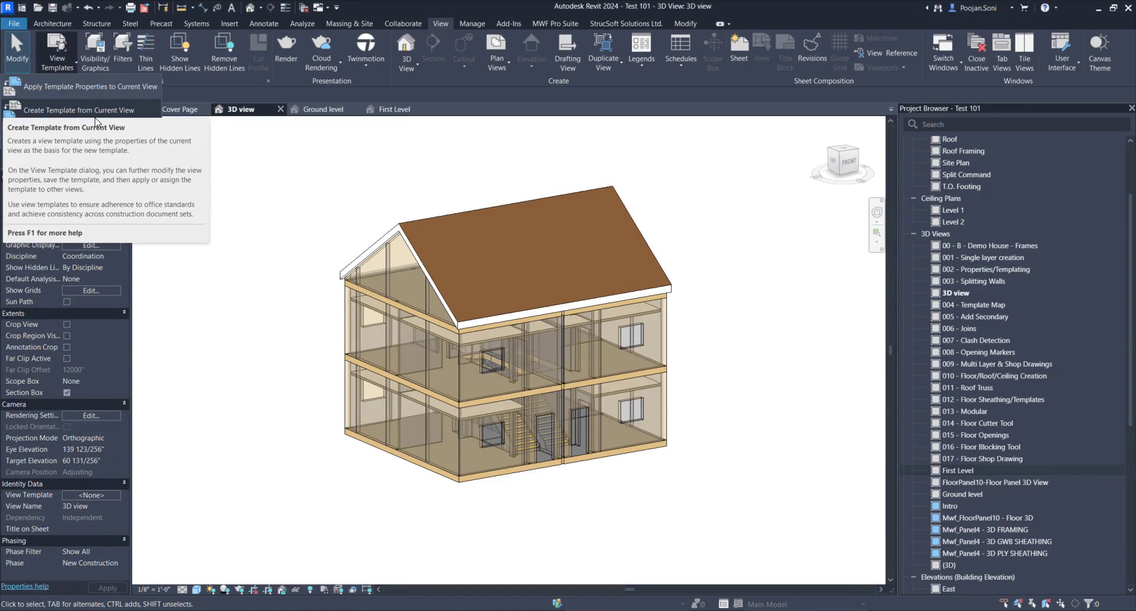
click(287, 164)
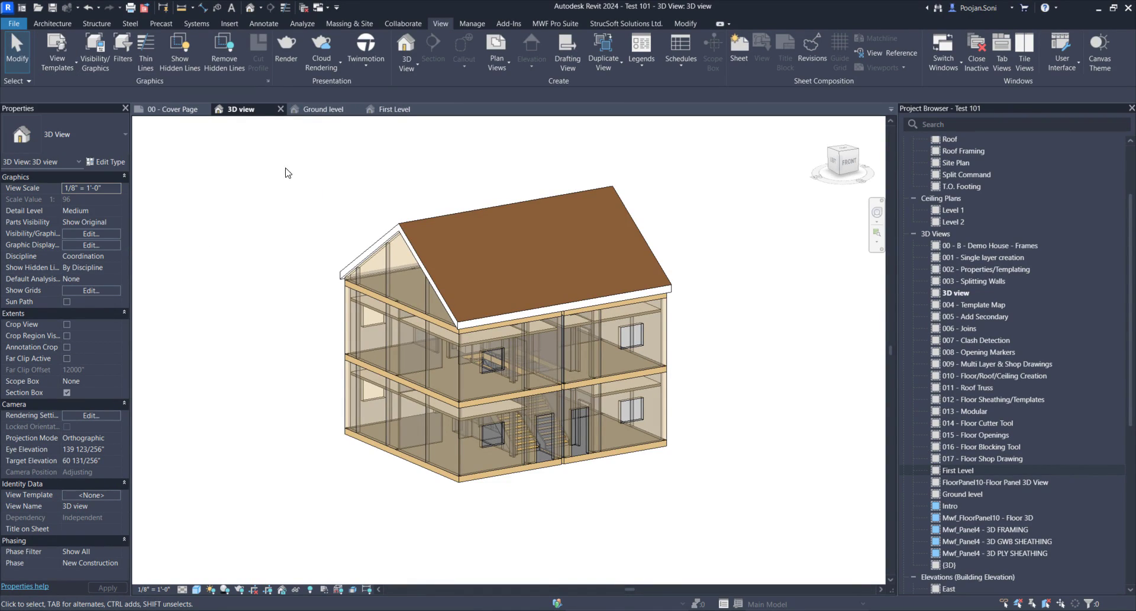
click(323, 109)
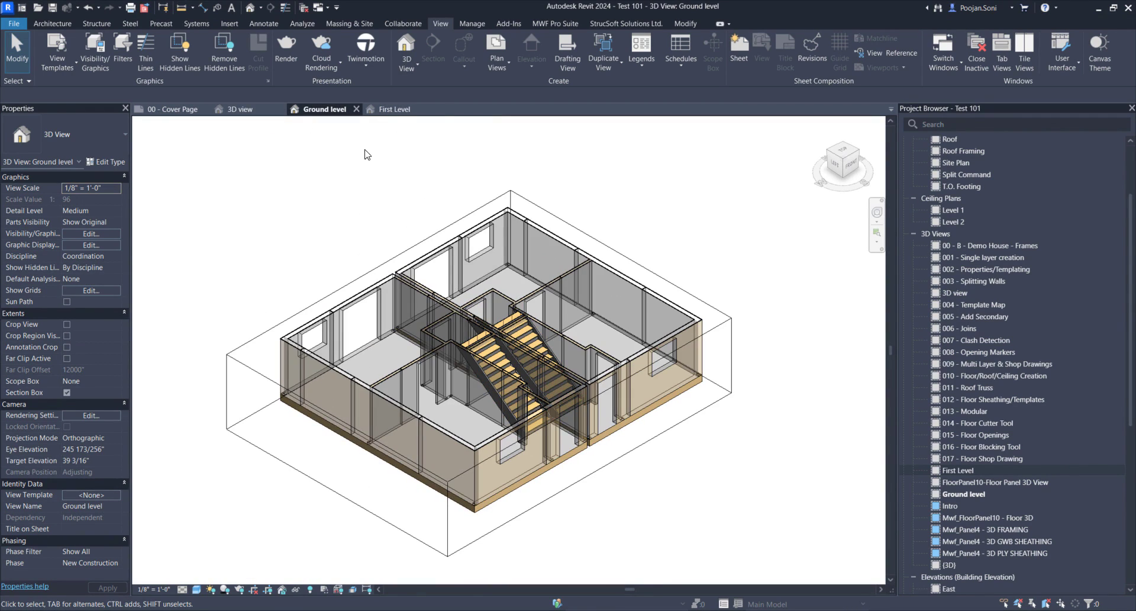
click(378, 109)
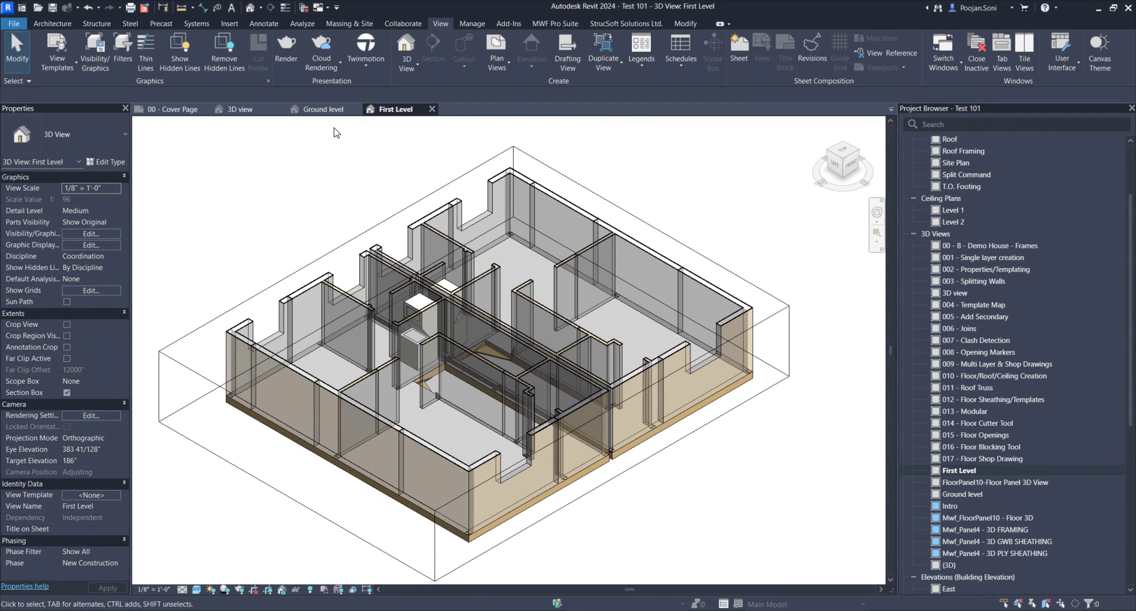
click(323, 109)
click(256, 112)
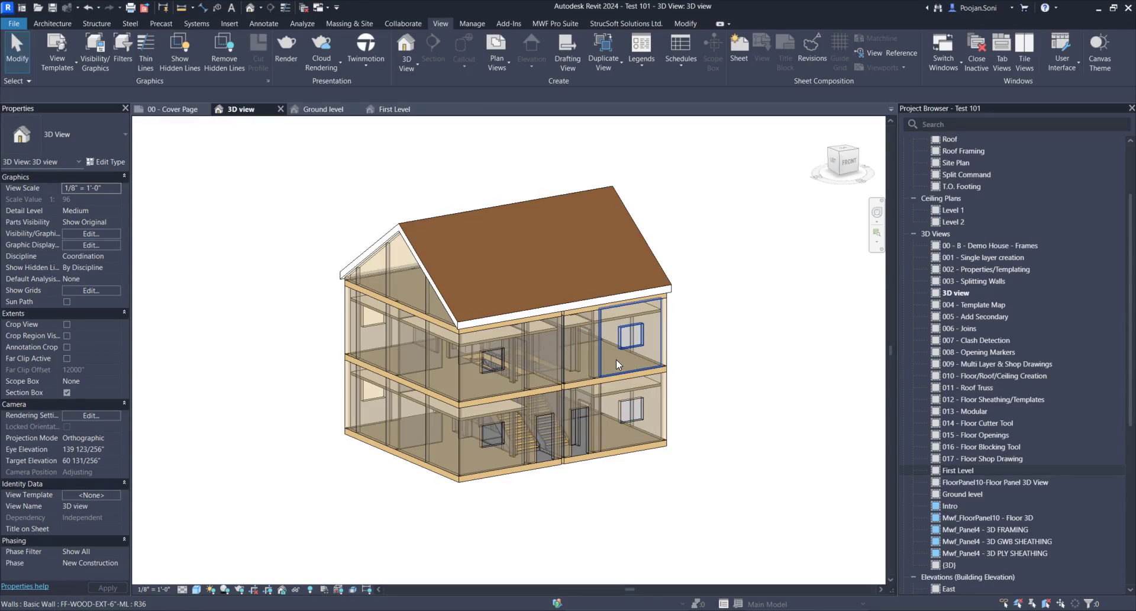
Step: Examine the ground-floor exterior walls and their openings in the Ground level view
click(322, 109)
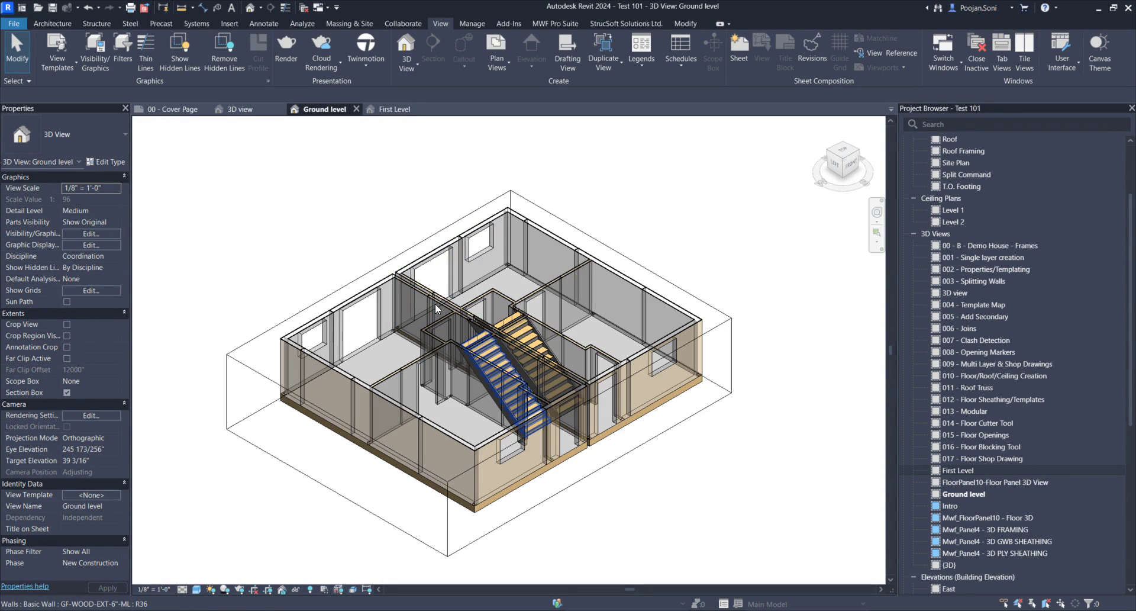
scroll(377, 292, up, 5)
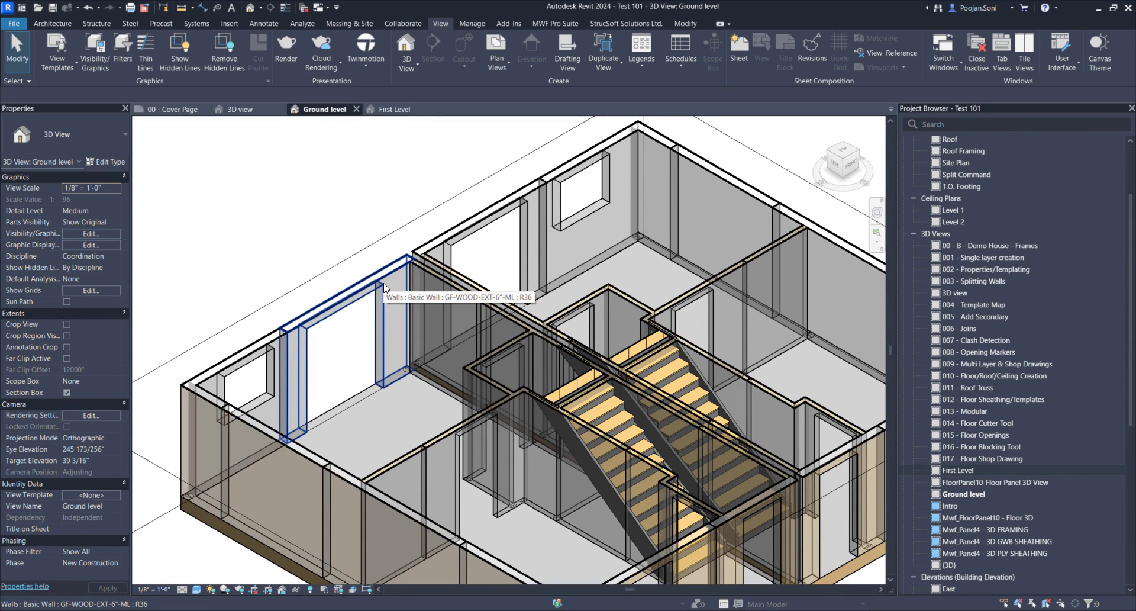
scroll(383, 284, down, 3)
scroll(478, 344, down, 2)
middle_drag(568, 397, 530, 392)
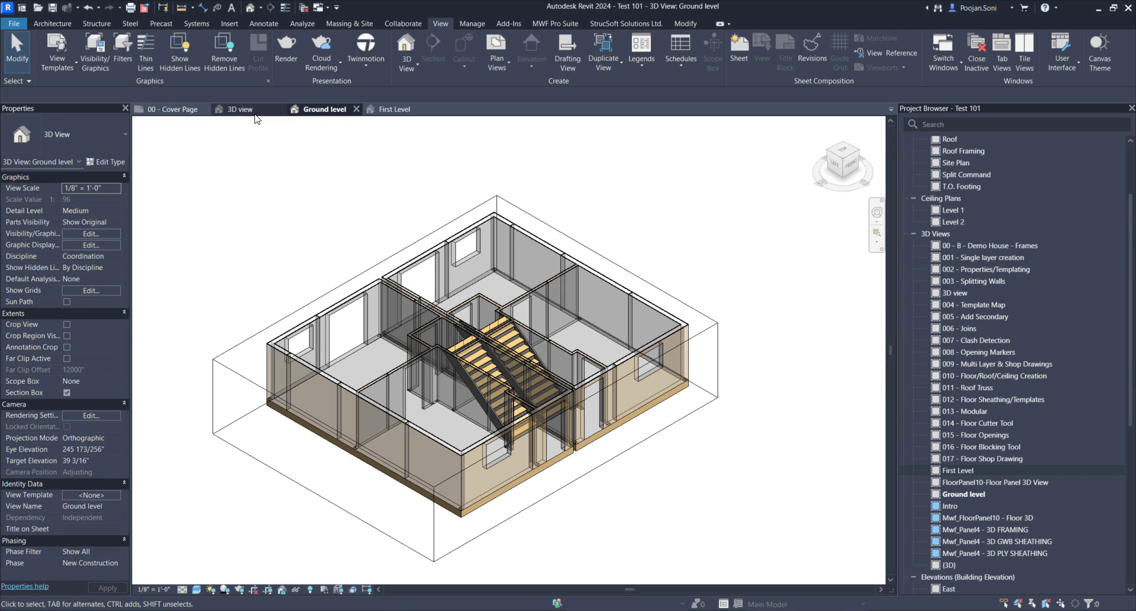
Step: Select the Level 1 floor in the Ground level view, locate it in the whole-house 3D view, and clear the selection
click(364, 349)
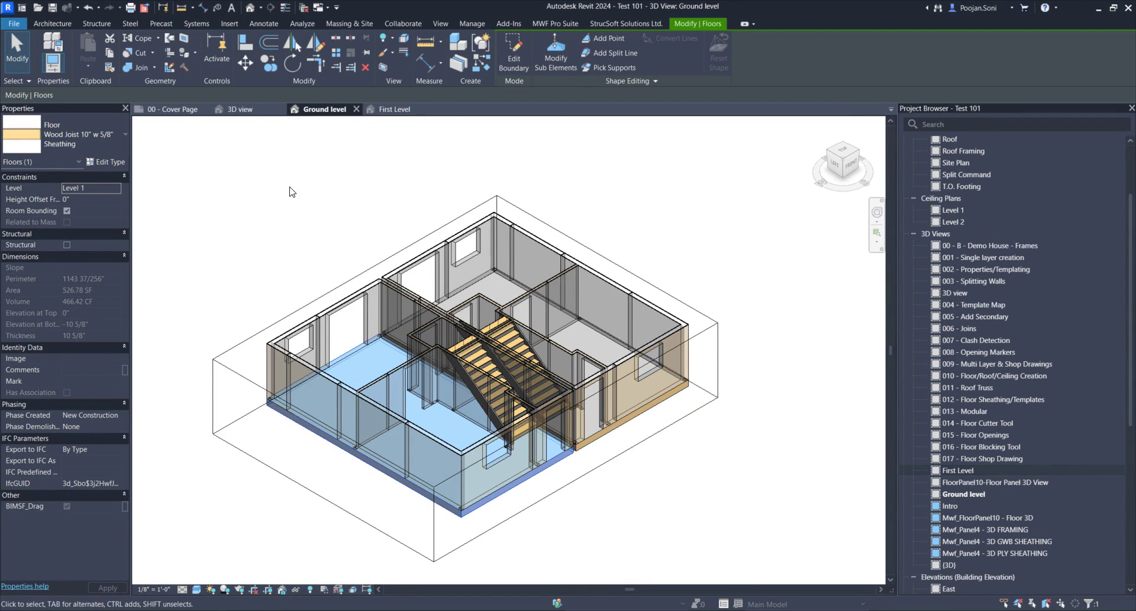
click(240, 109)
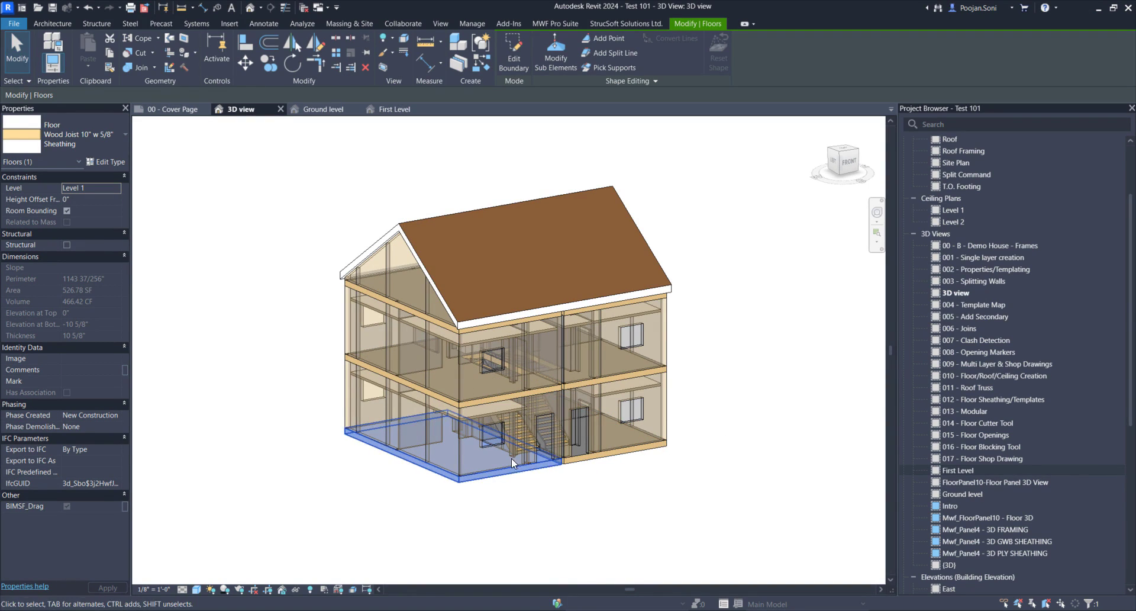
click(322, 109)
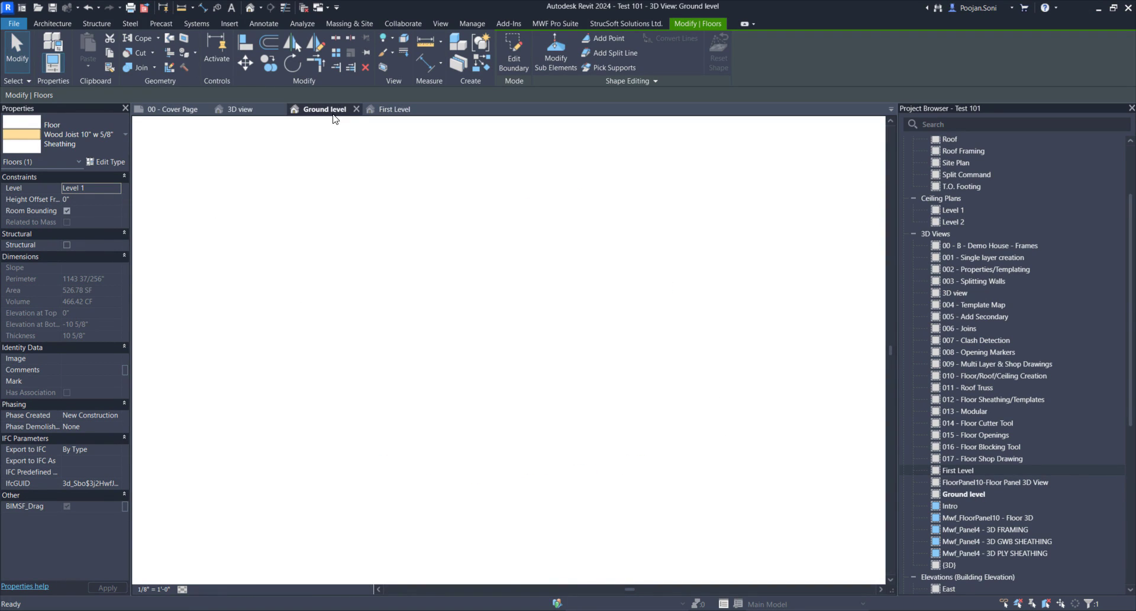
click(272, 243)
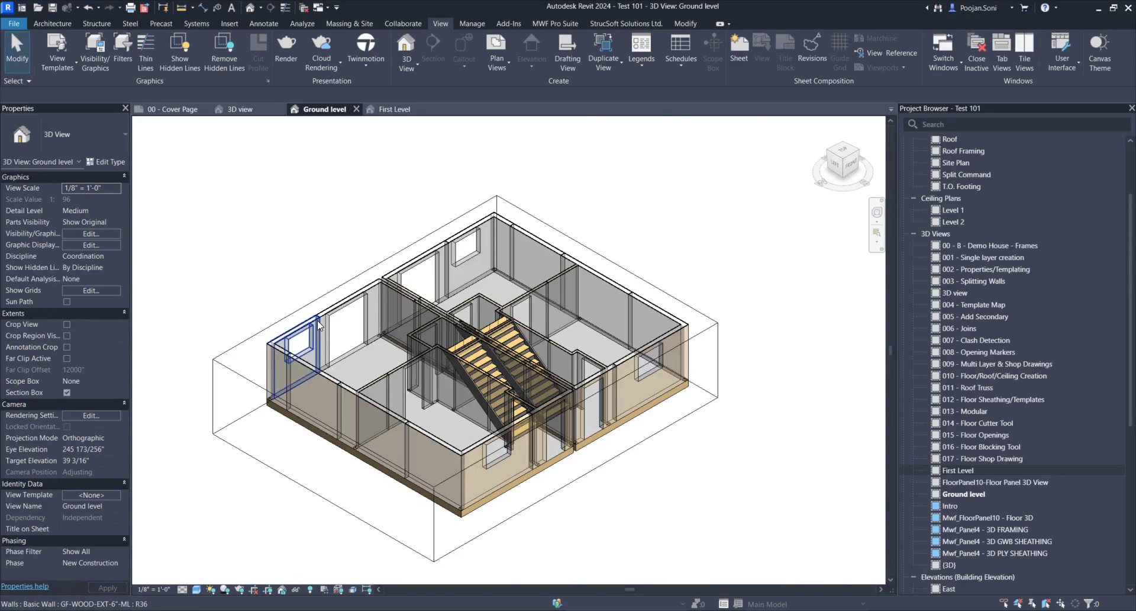
Step: Inspect the layer assembly of the front corner's GF-WOOD-EXT-6"-ML exterior wall type, widening the dialog to read its functions, materials and thicknesses
scroll(317, 320, up, 3)
scroll(320, 312, down, 5)
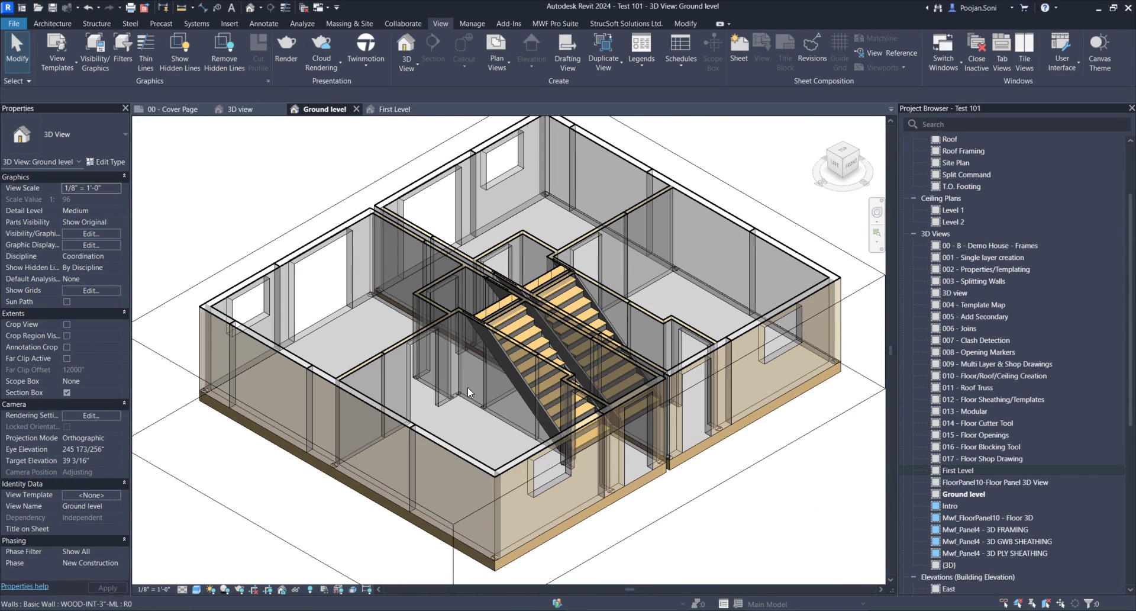
click(427, 438)
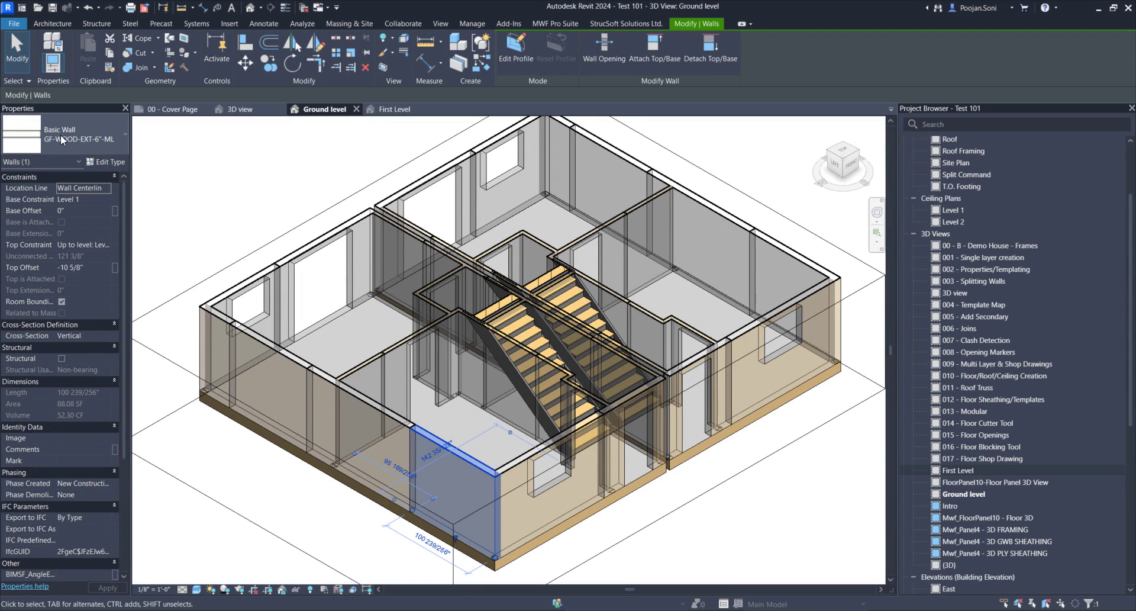
click(107, 157)
click(608, 249)
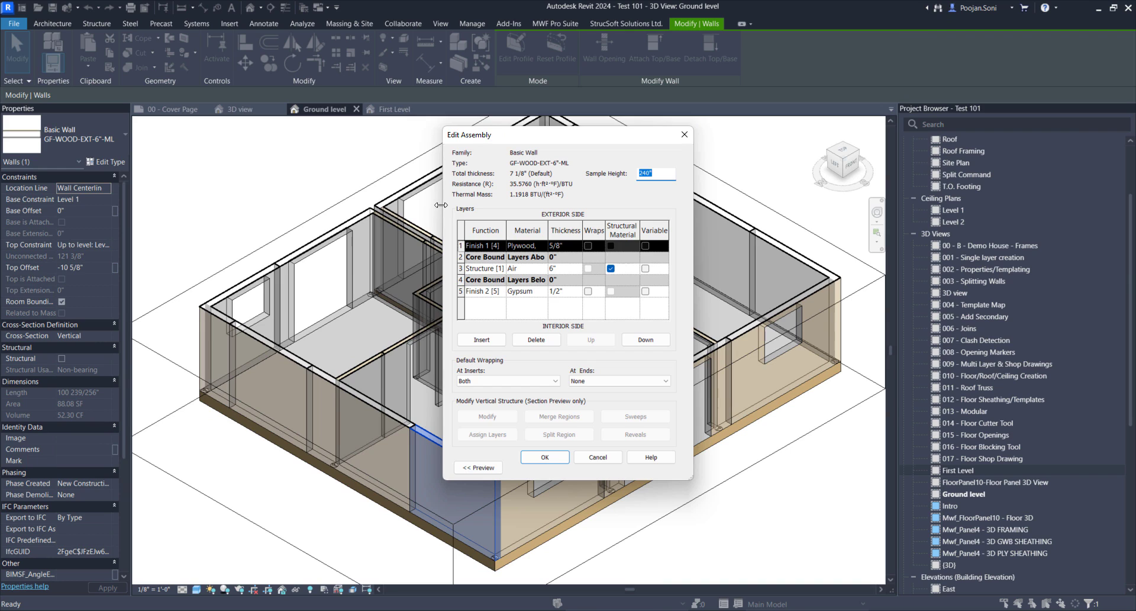
drag(441, 205, 311, 205)
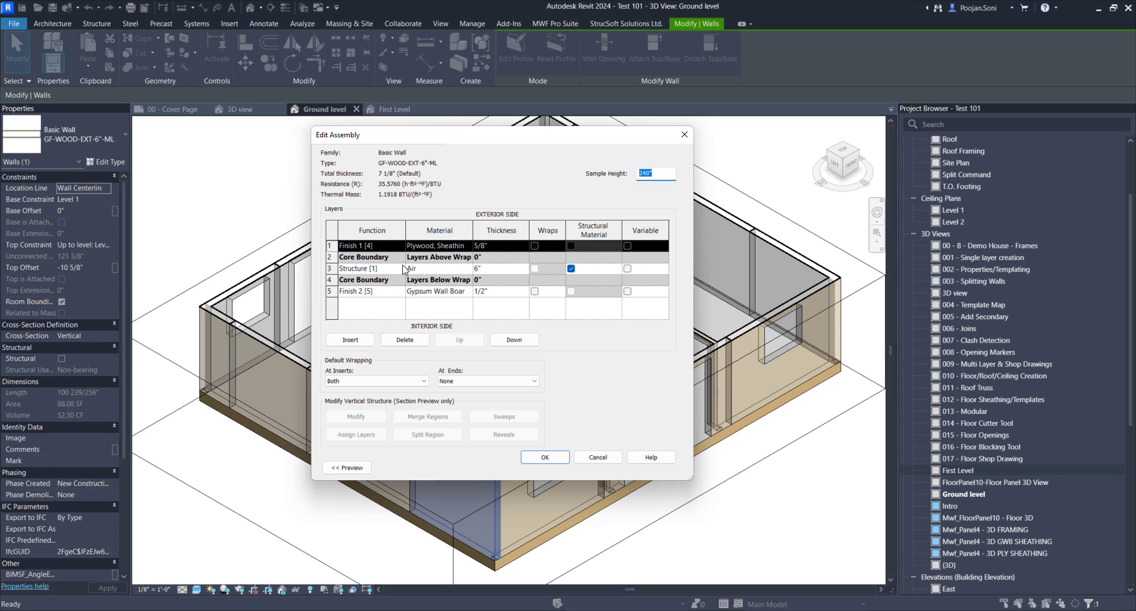
click(361, 269)
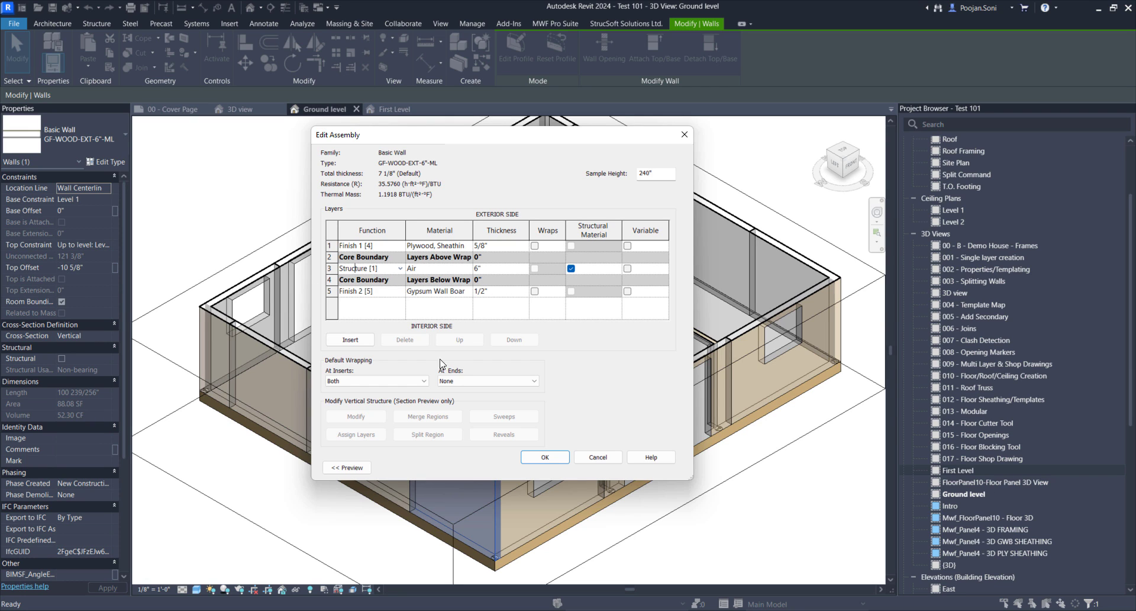
click(547, 462)
click(484, 467)
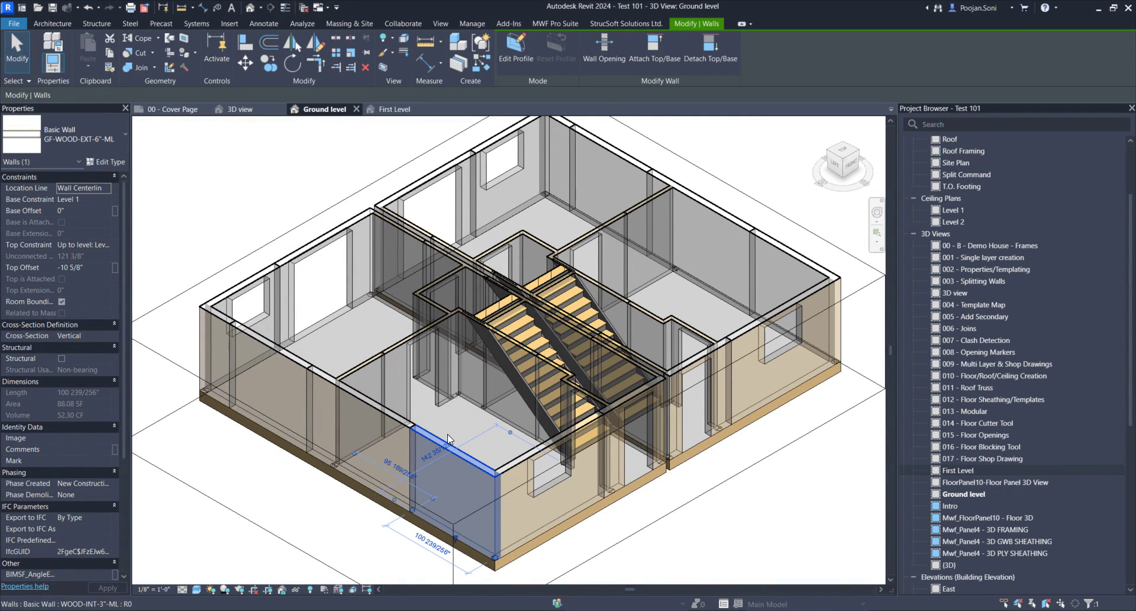
Step: Check the wall types of the neighbouring exterior wall segments along the same side of the ground floor
click(367, 403)
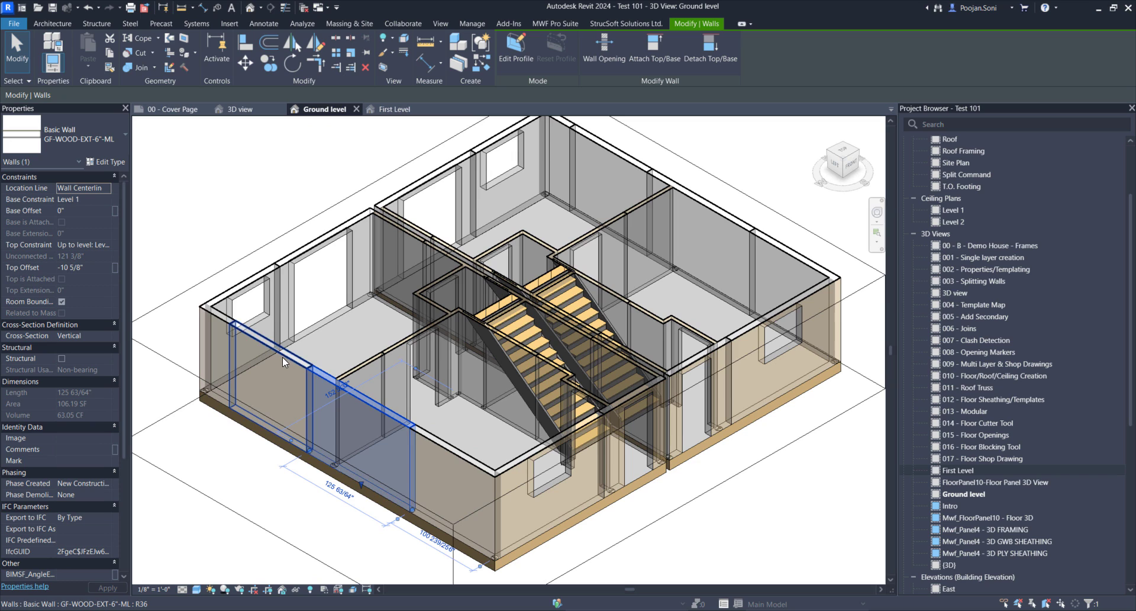
click(283, 357)
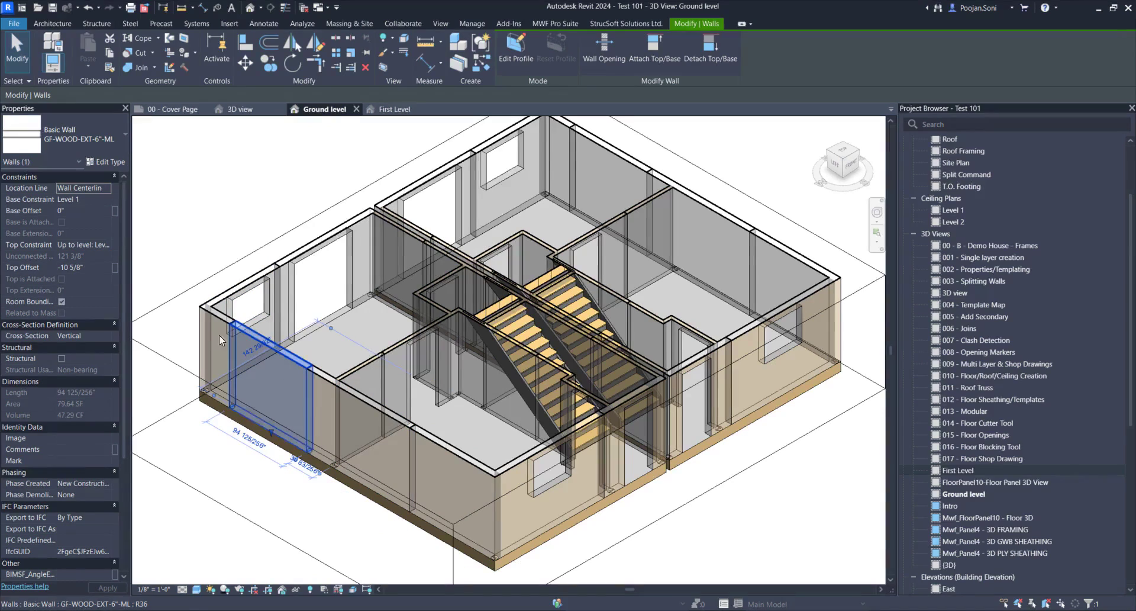
click(338, 388)
Step: Select the front corner's exterior wall segment and review the MWF wall marker and panel-splitting commands
click(439, 448)
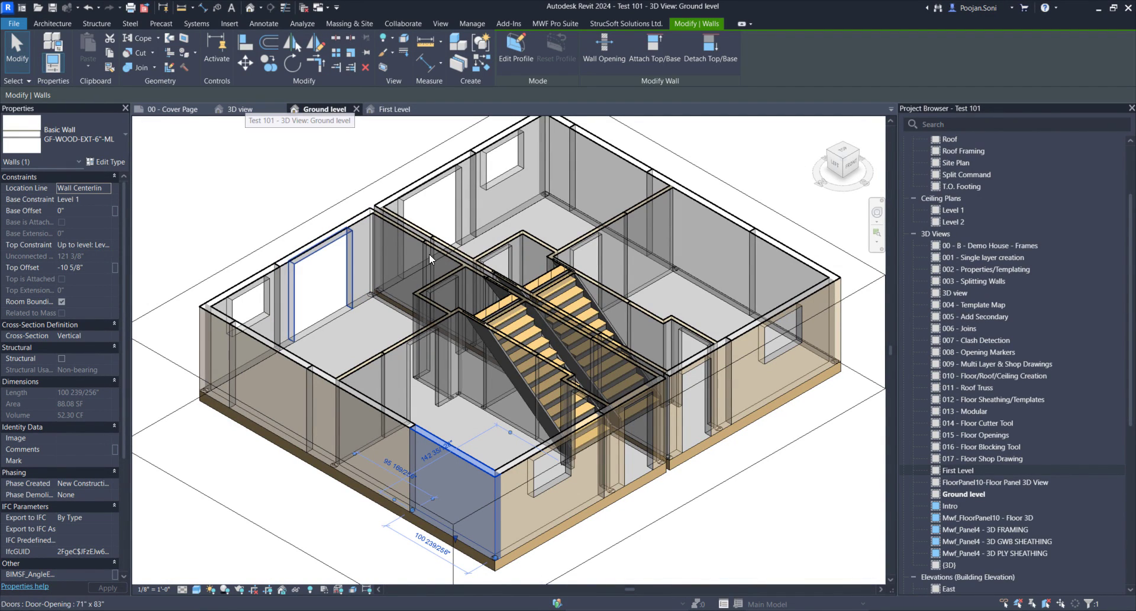
shift+middle_drag(428, 253, 471, 251)
scroll(471, 253, down, 1)
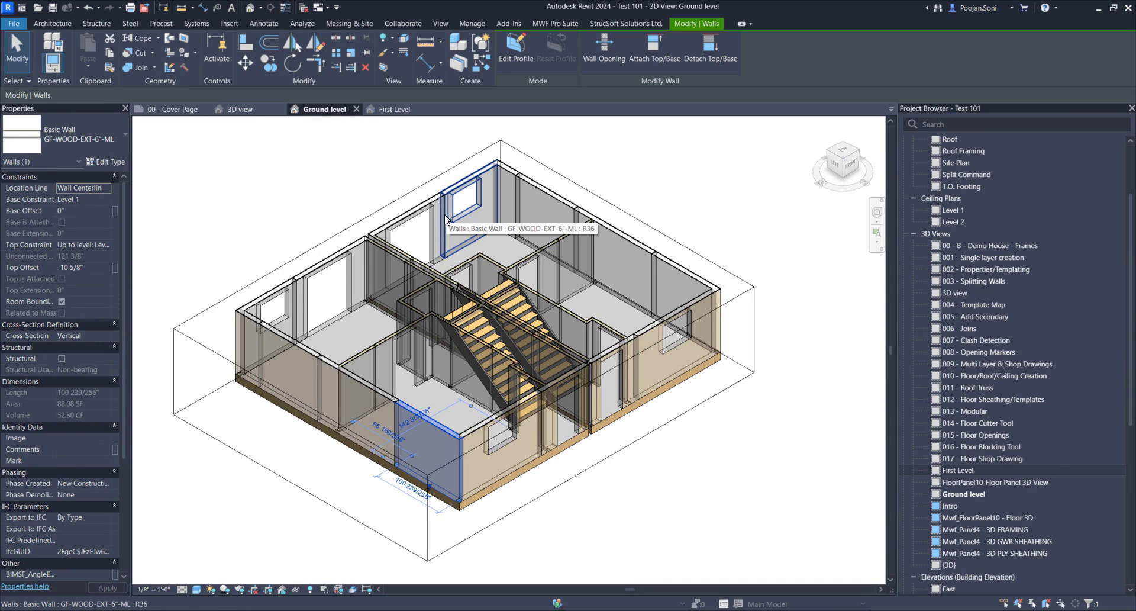
click(563, 25)
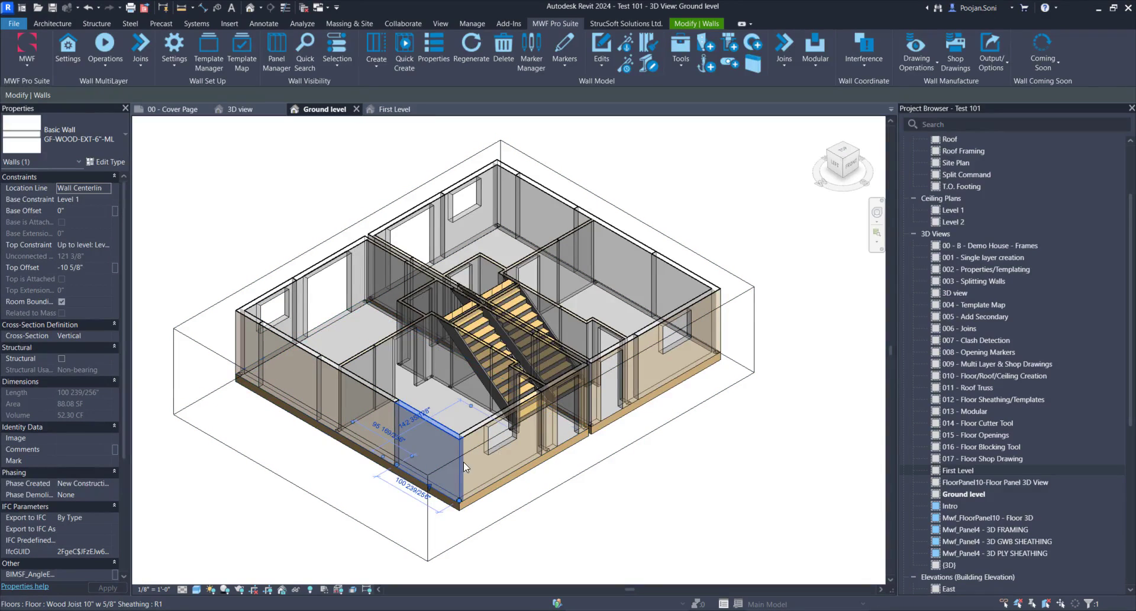
click(567, 57)
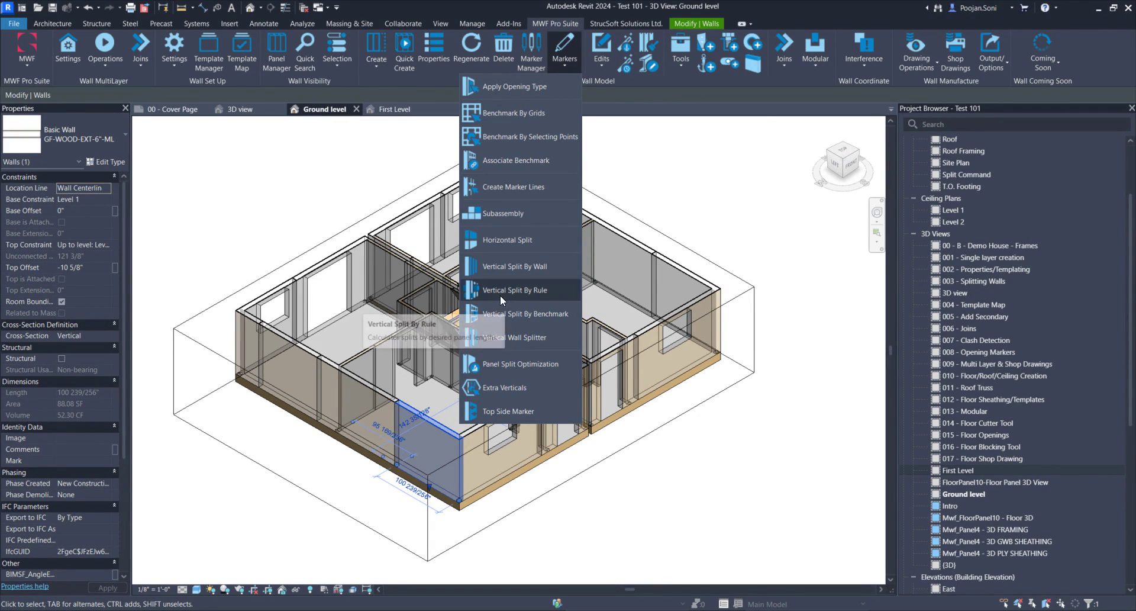
click(687, 204)
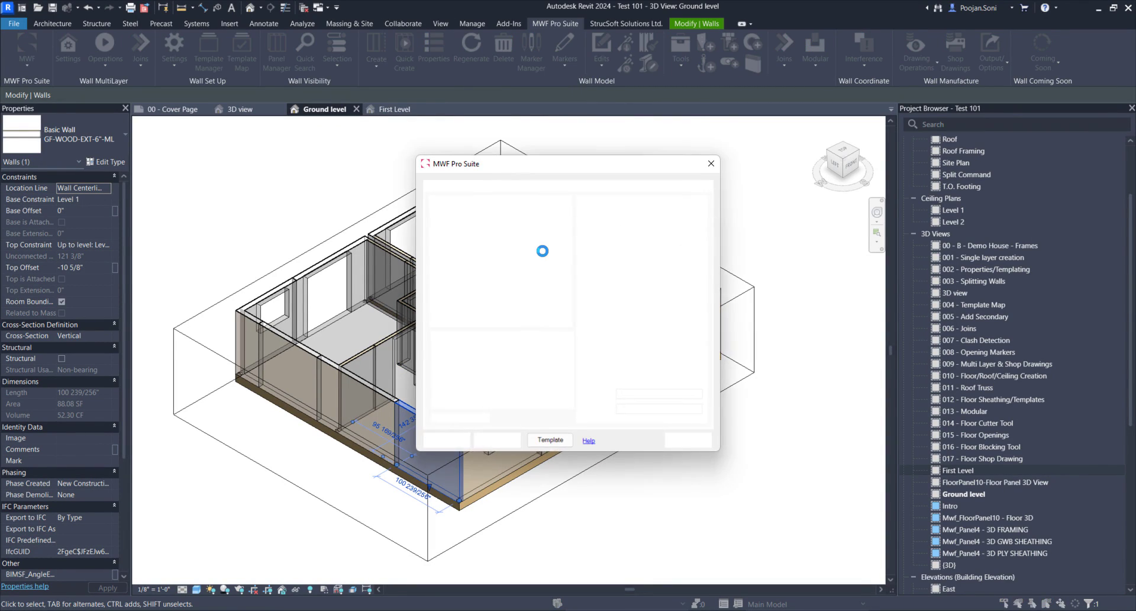
Step: Review the panel creation settings for the selected wall, switch Split Points from Use Markers to Offsets, and close without creating panels
drag(513, 170, 418, 162)
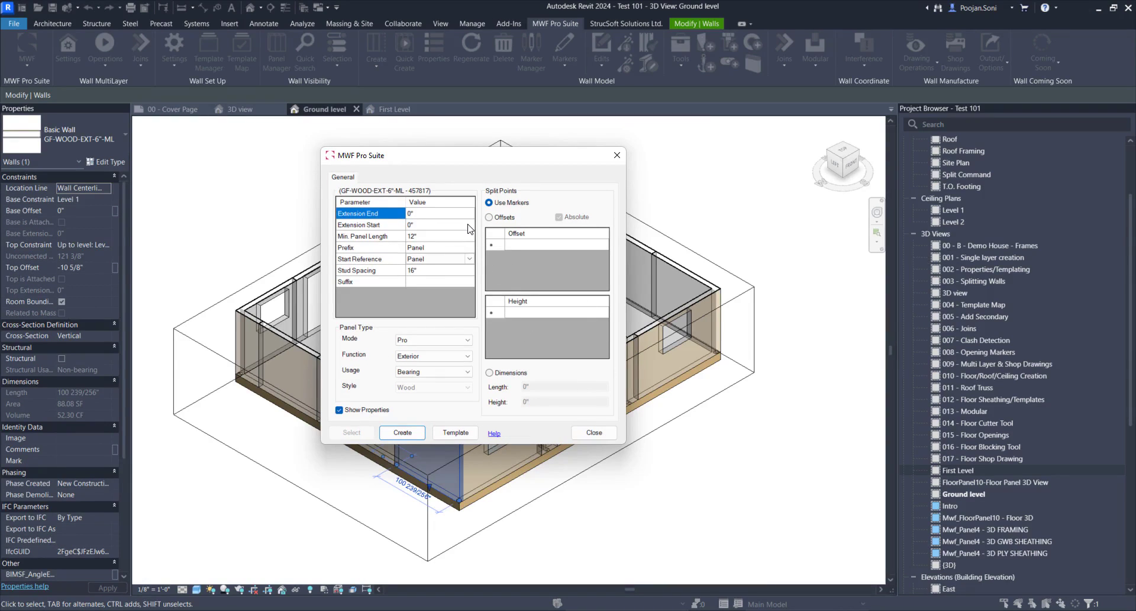
drag(462, 154, 645, 150)
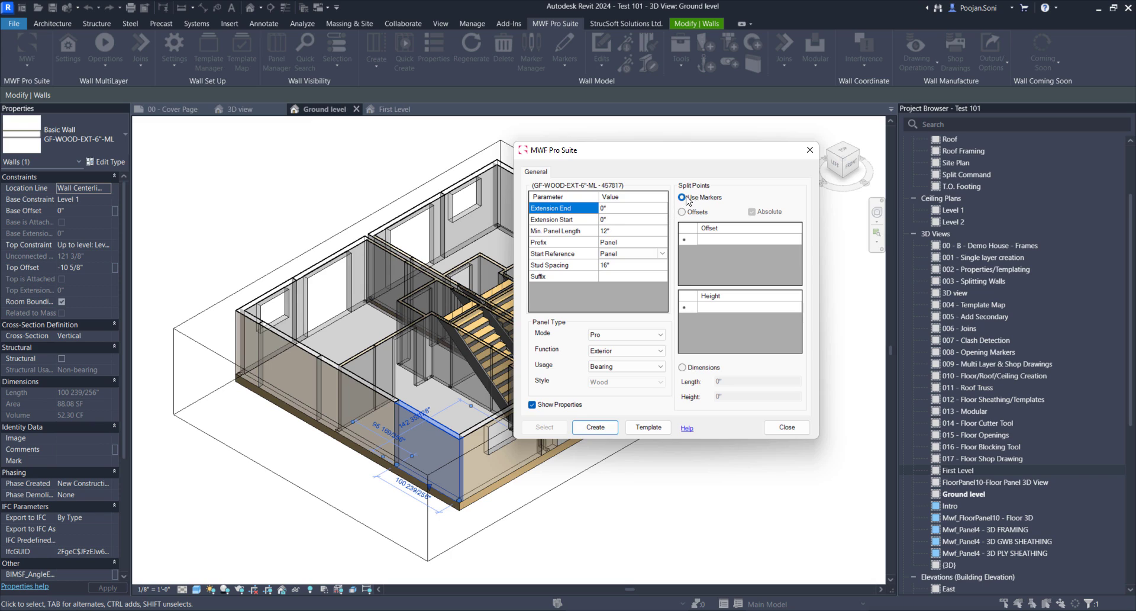
click(690, 212)
click(710, 242)
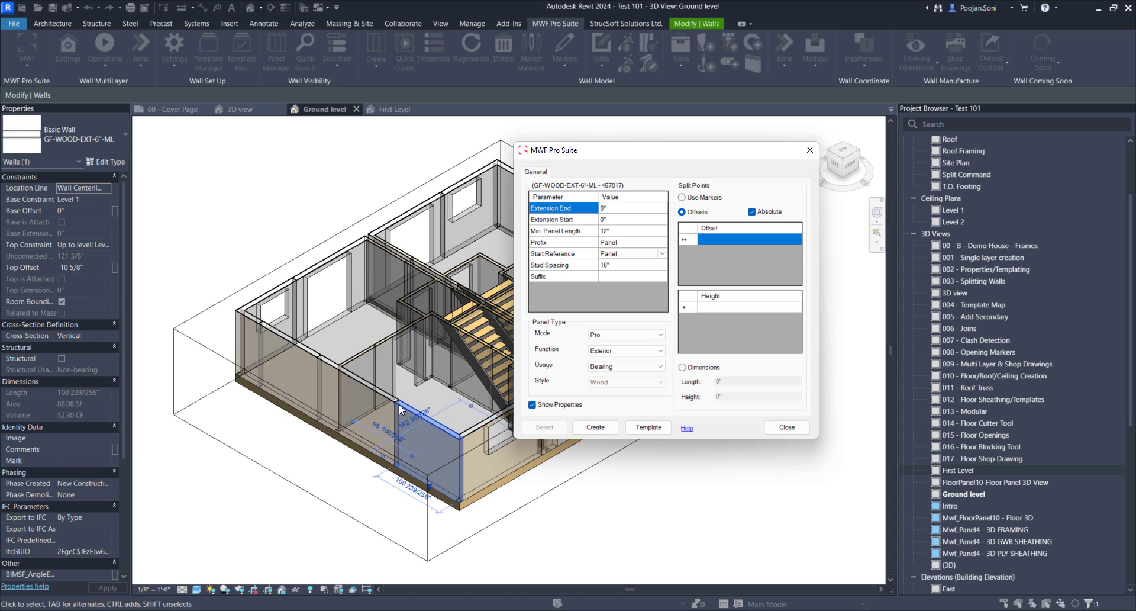
click(722, 238)
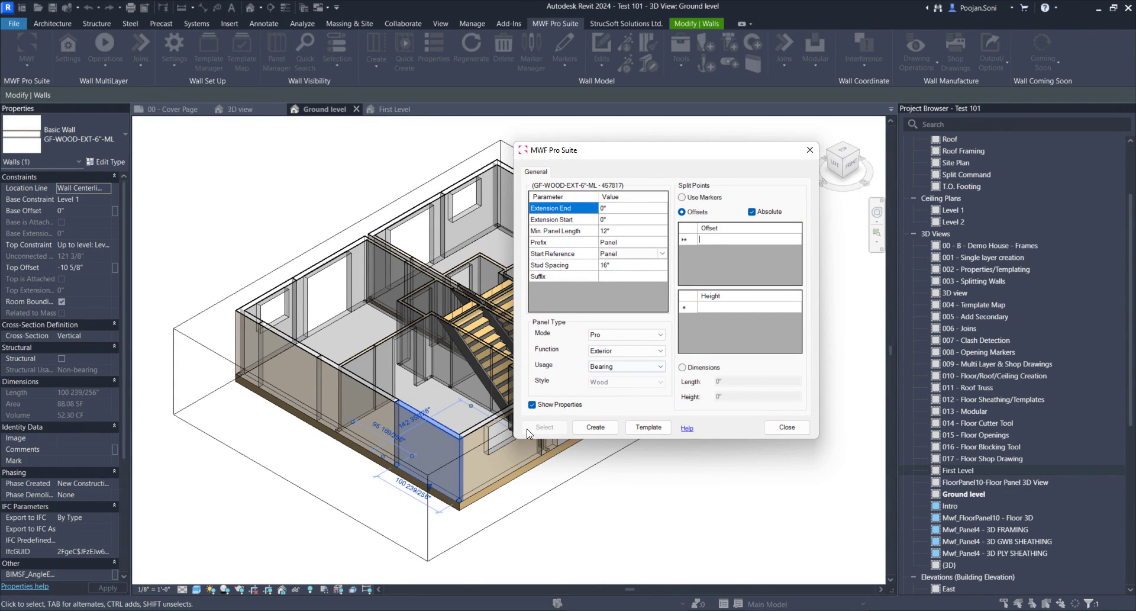
click(778, 428)
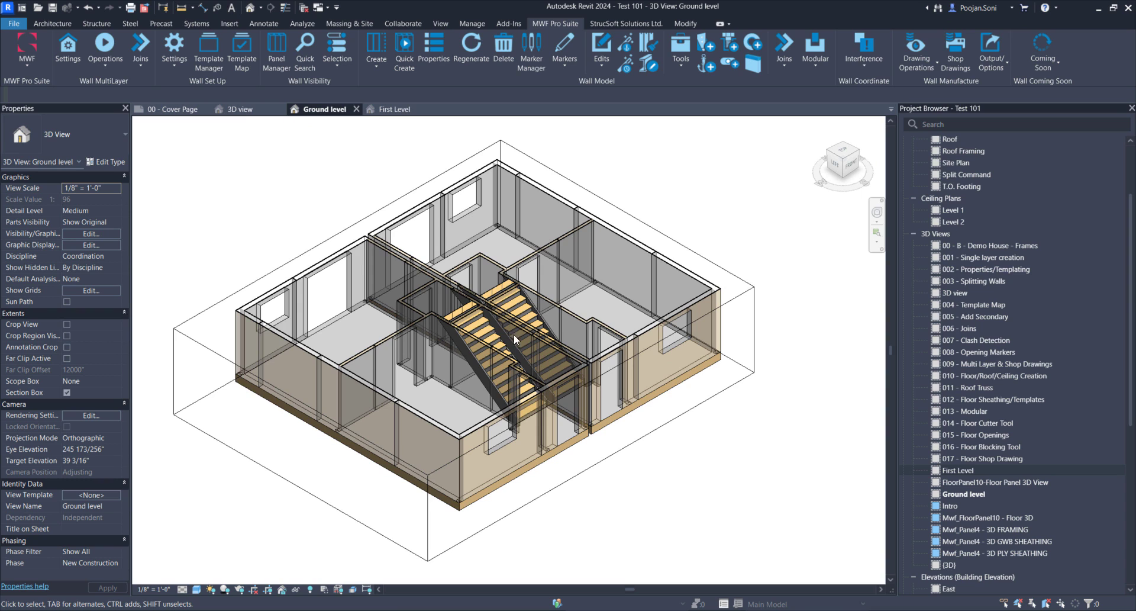
Step: Select the two exterior walls meeting at the ground floor's front corner and examine their join from the top
shift+middle_drag(626, 351, 492, 395)
scroll(324, 305, up, 10)
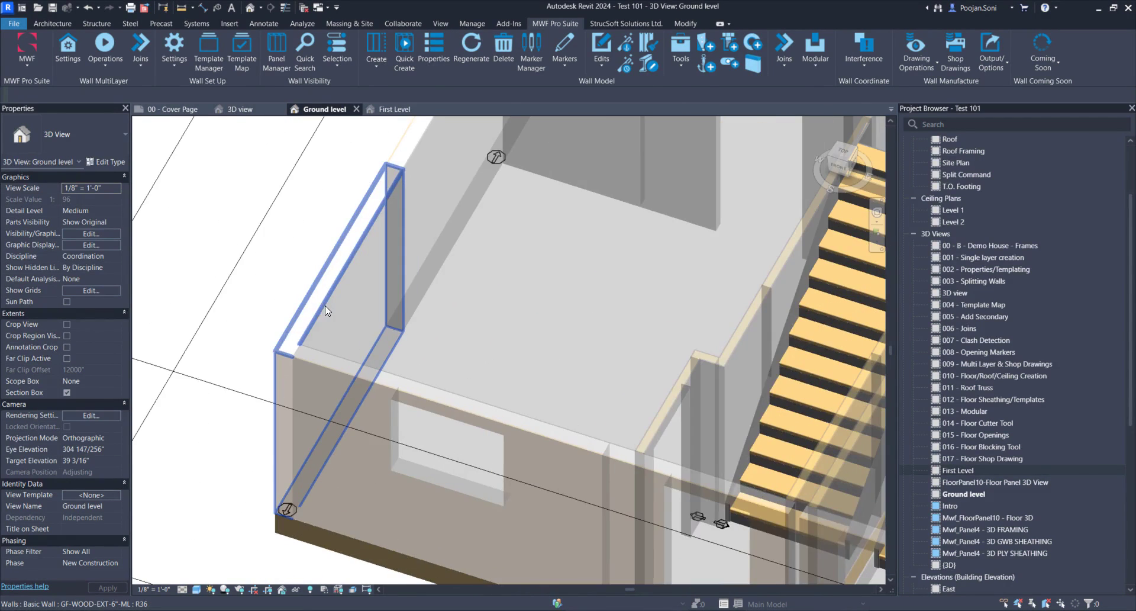
click(323, 304)
key(Tab)
click(323, 304)
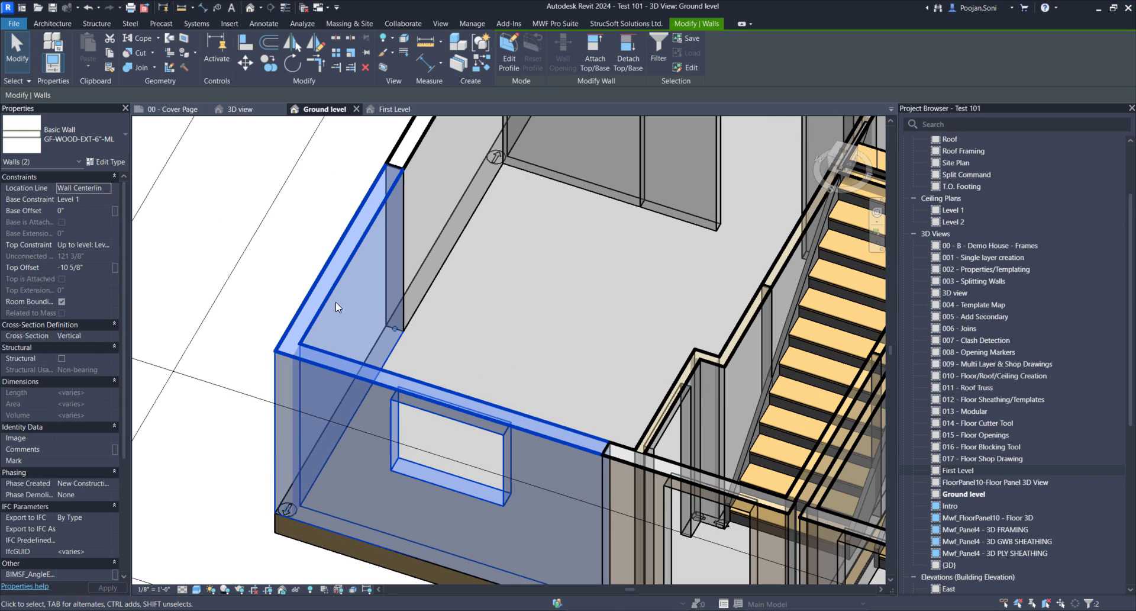
shift+middle_drag(323, 304, 355, 326)
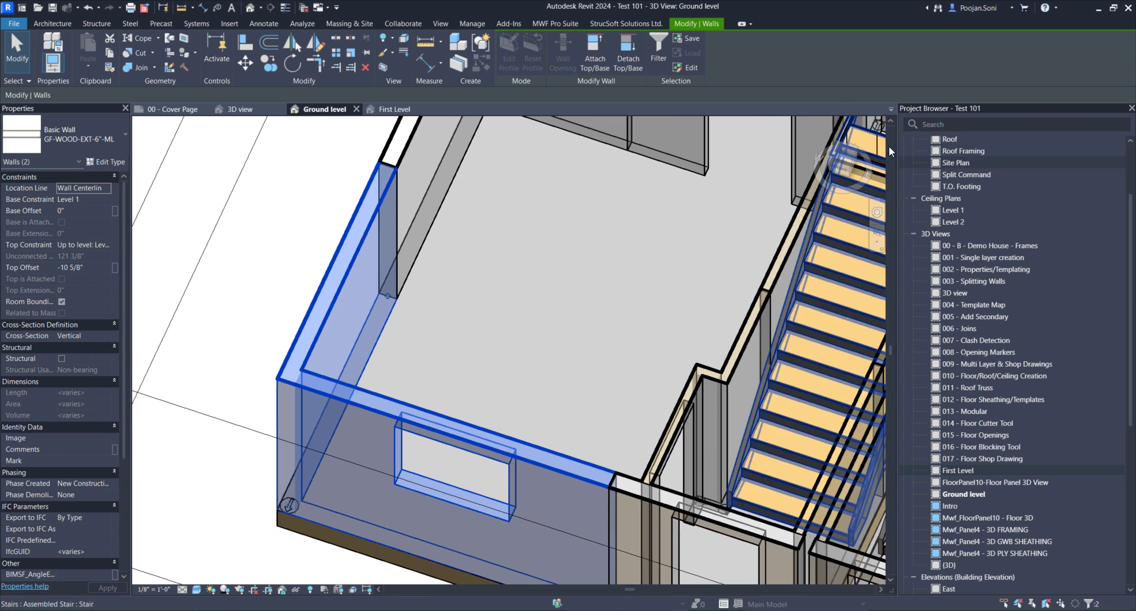
click(842, 155)
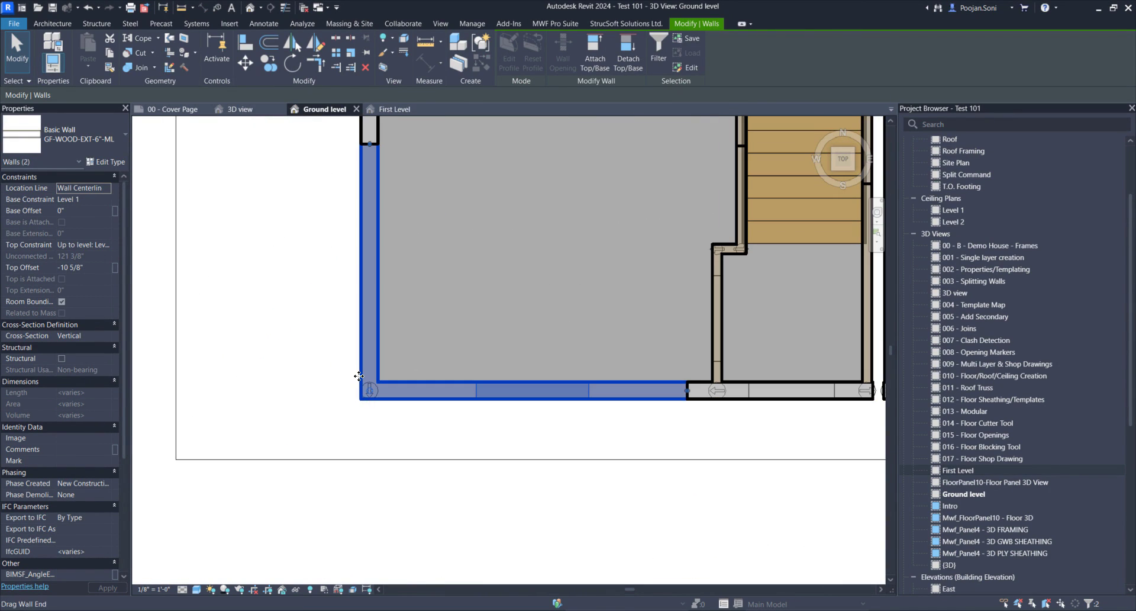
scroll(359, 379, up, 3)
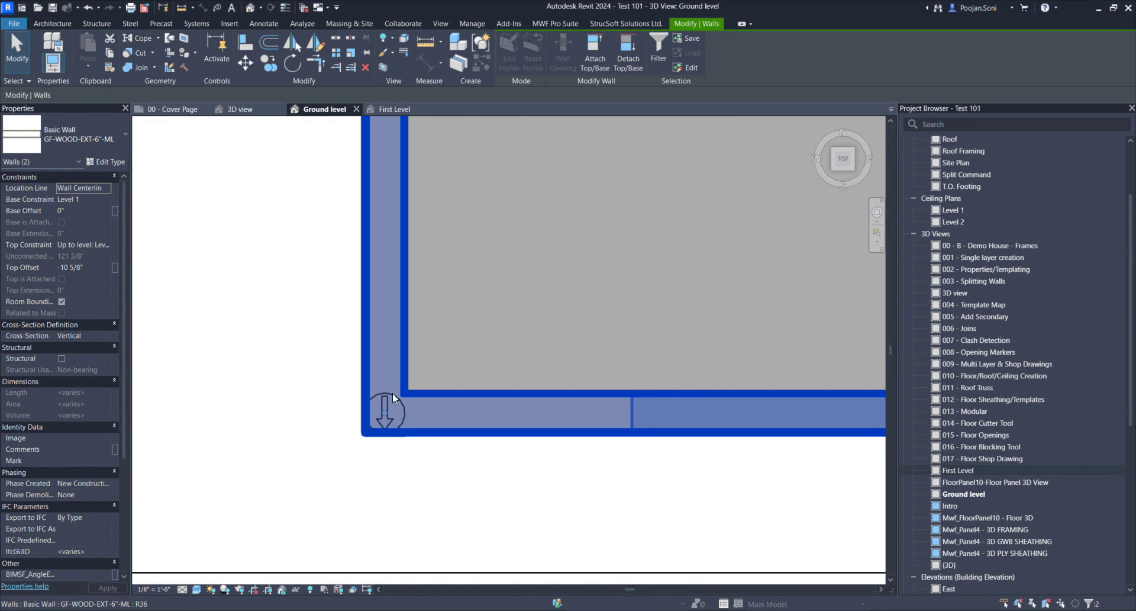
Step: Clear the selection, reselect both corner walls to compare where they meet, and return to an angled 3D view
key(Escape)
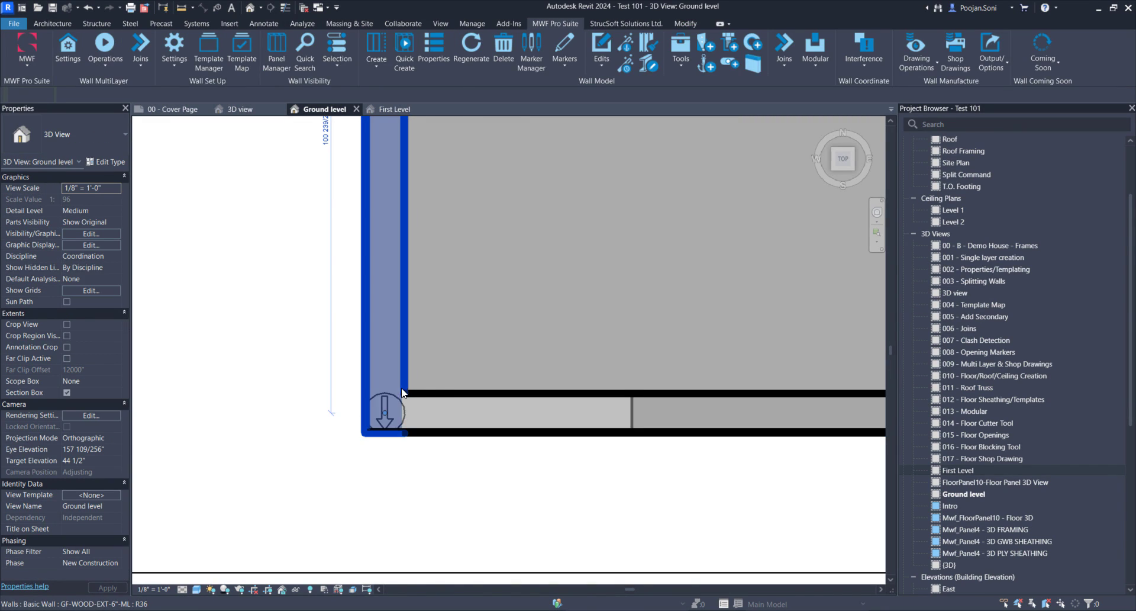
click(390, 399)
ctrl+click(447, 401)
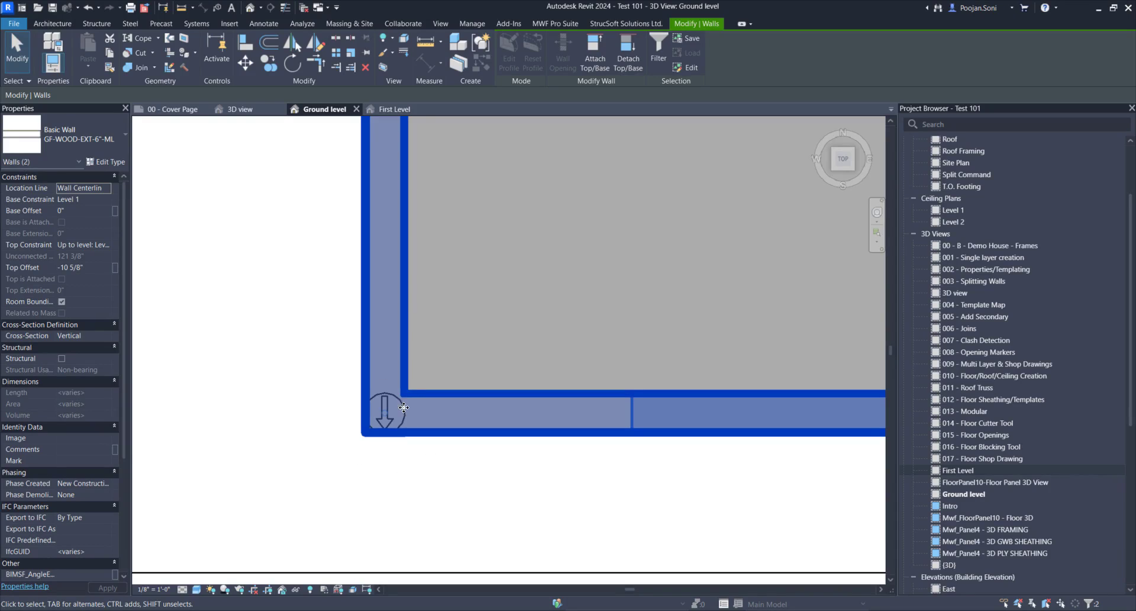
scroll(304, 400, down, 6)
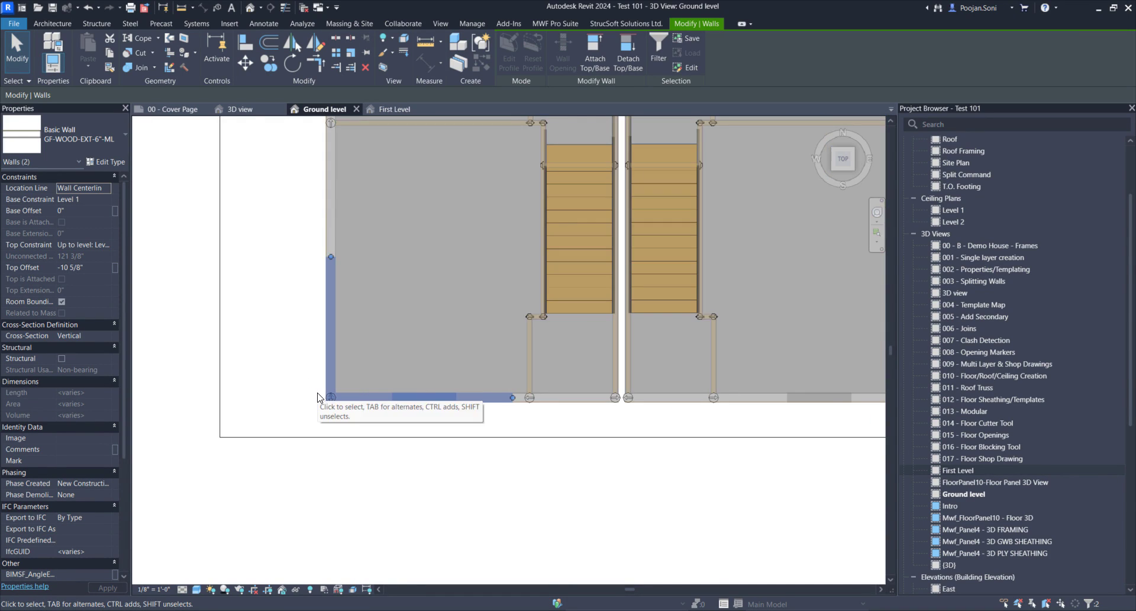
shift+middle_drag(477, 492, 580, 295)
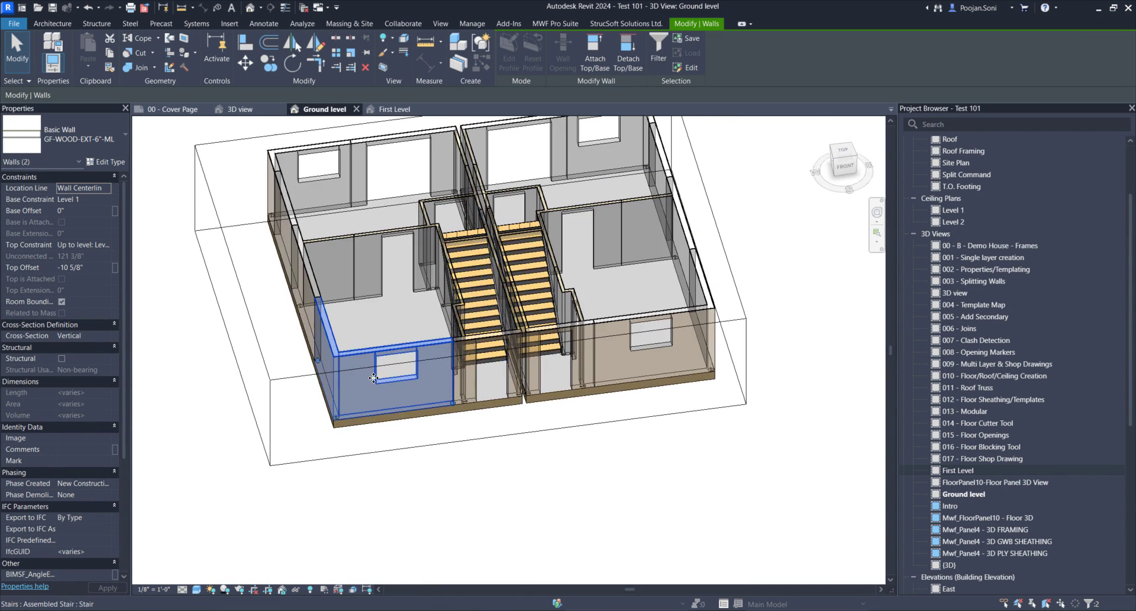
Step: Select the window opening in the front exterior wall beside the corner and open its Window-Square Opening family for editing
scroll(381, 349, up, 3)
click(461, 506)
click(402, 385)
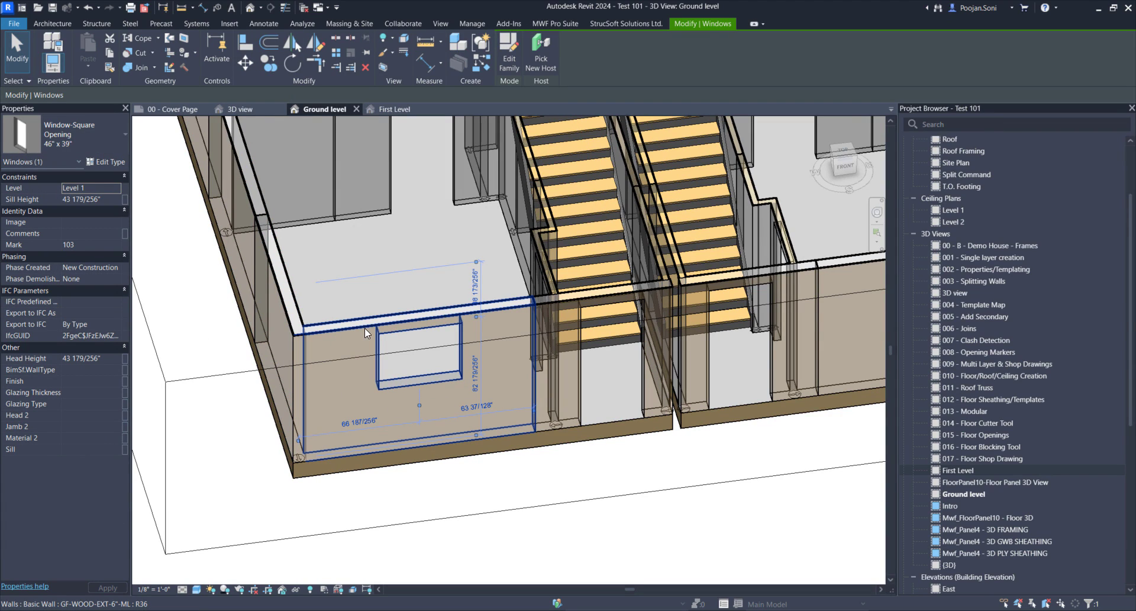
click(586, 533)
click(378, 364)
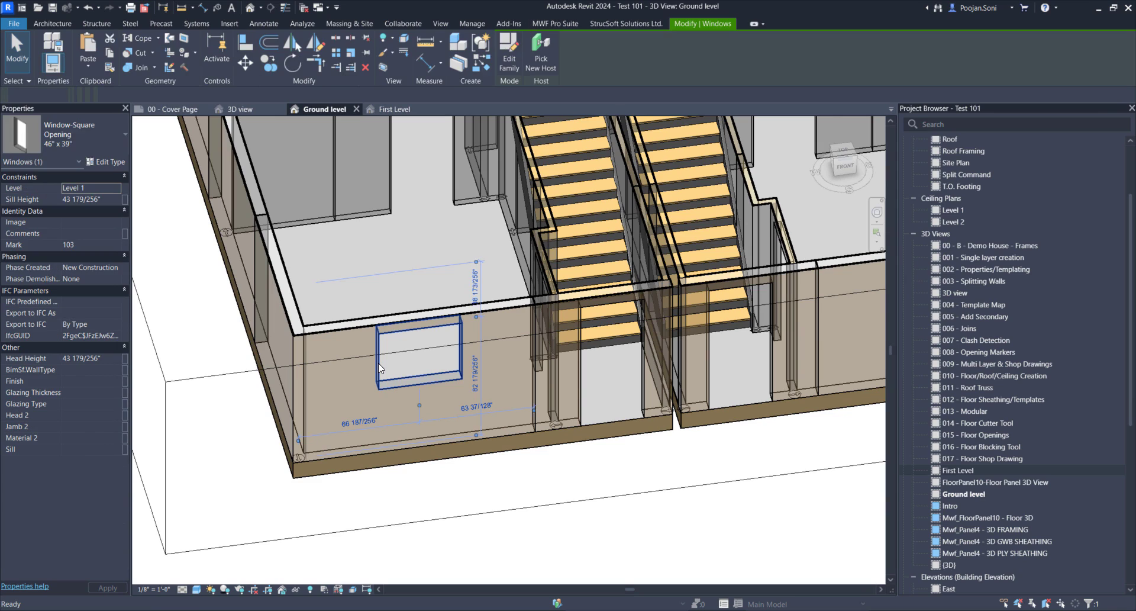
double_click(378, 363)
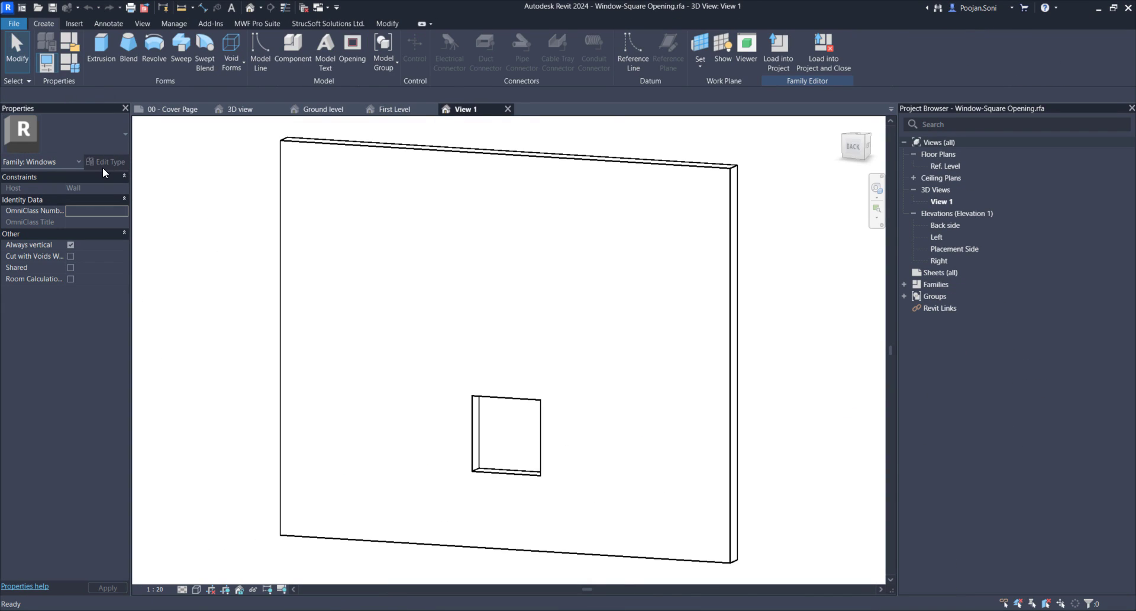
Step: Return to the Ground level view, dismissing the save reminder, and inspect the window type's rough width and rough height parameters
click(397, 111)
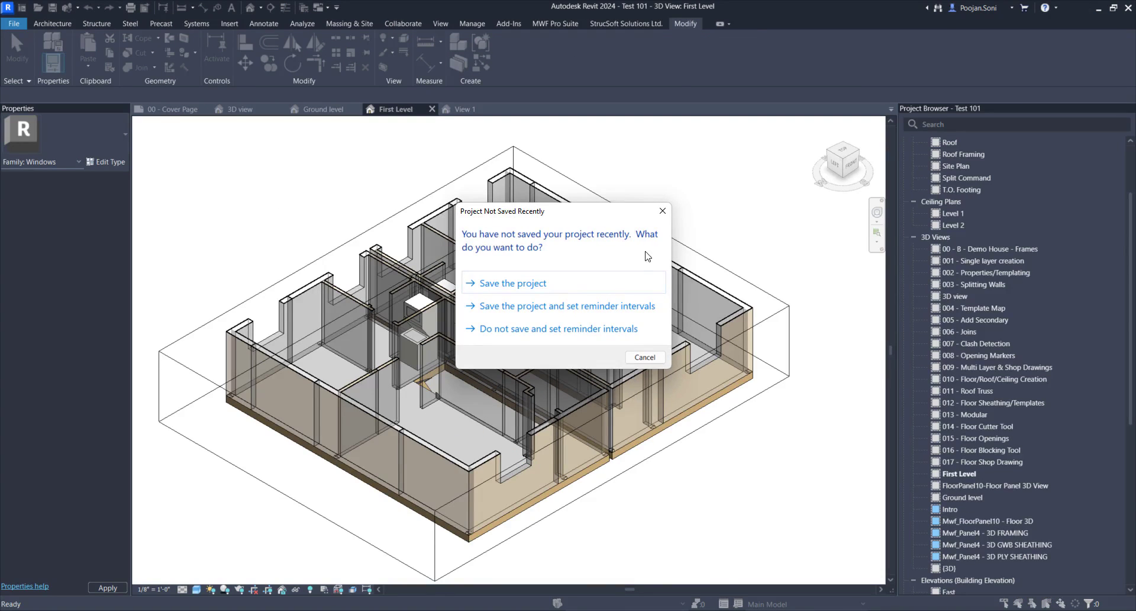
click(662, 211)
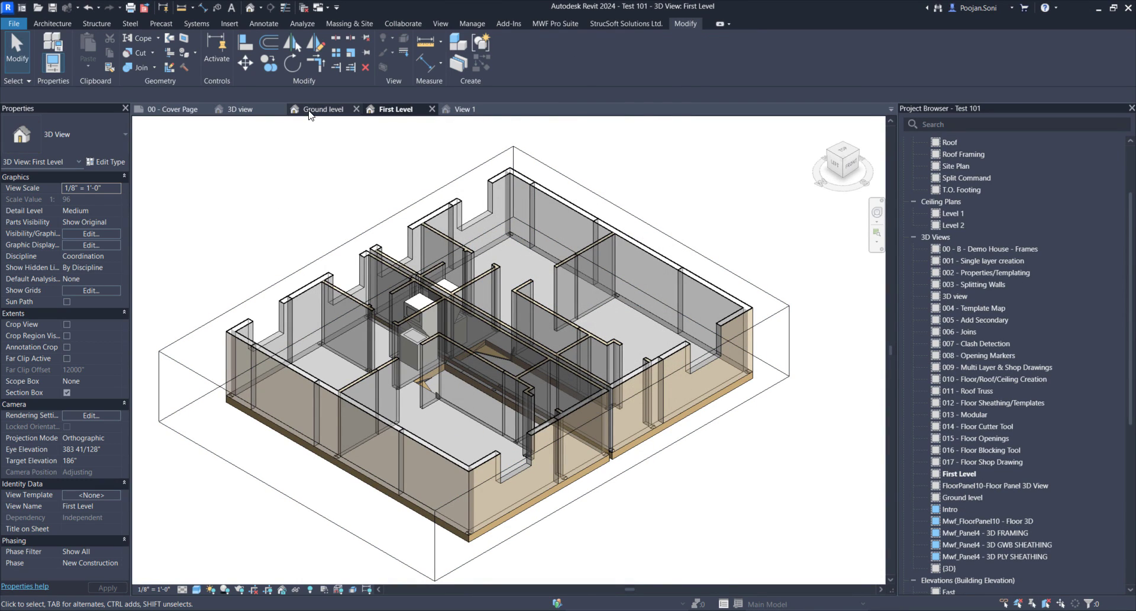
click(309, 112)
click(395, 389)
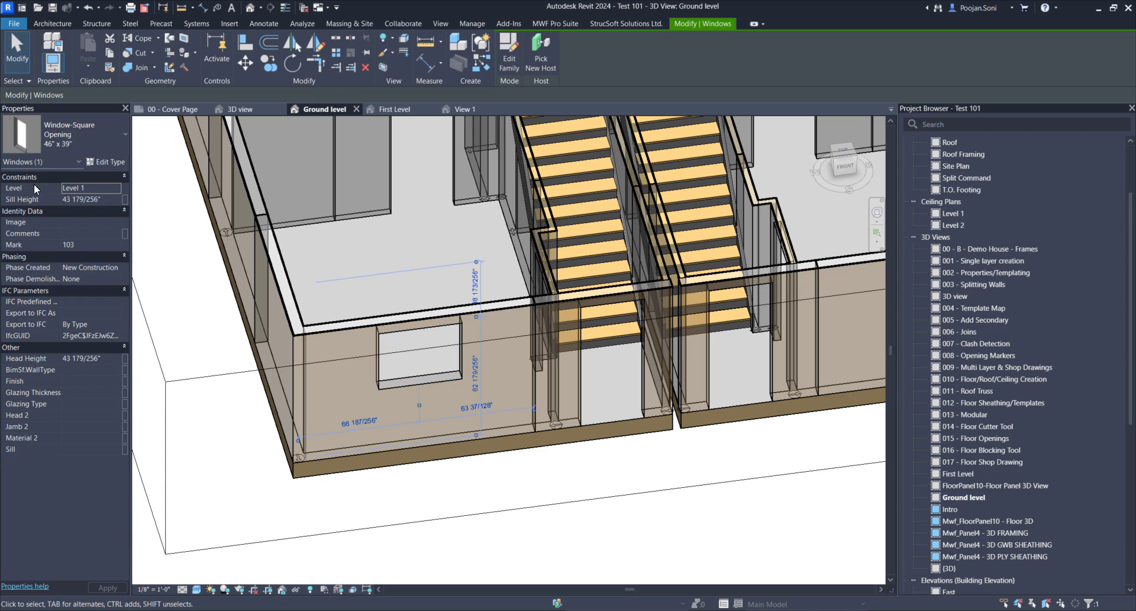
click(104, 162)
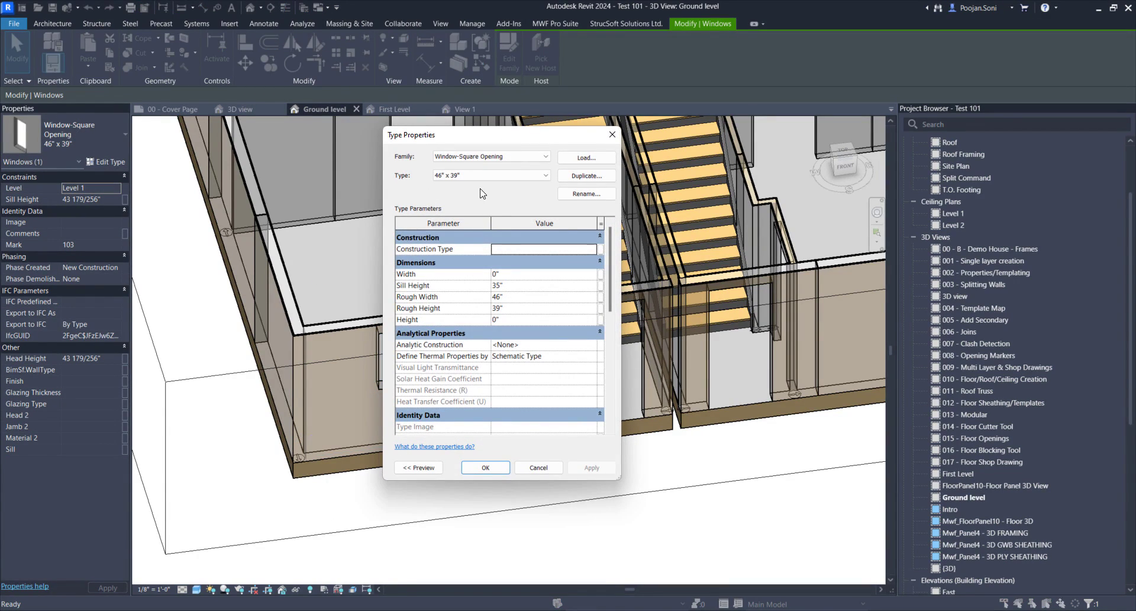
drag(489, 139, 448, 143)
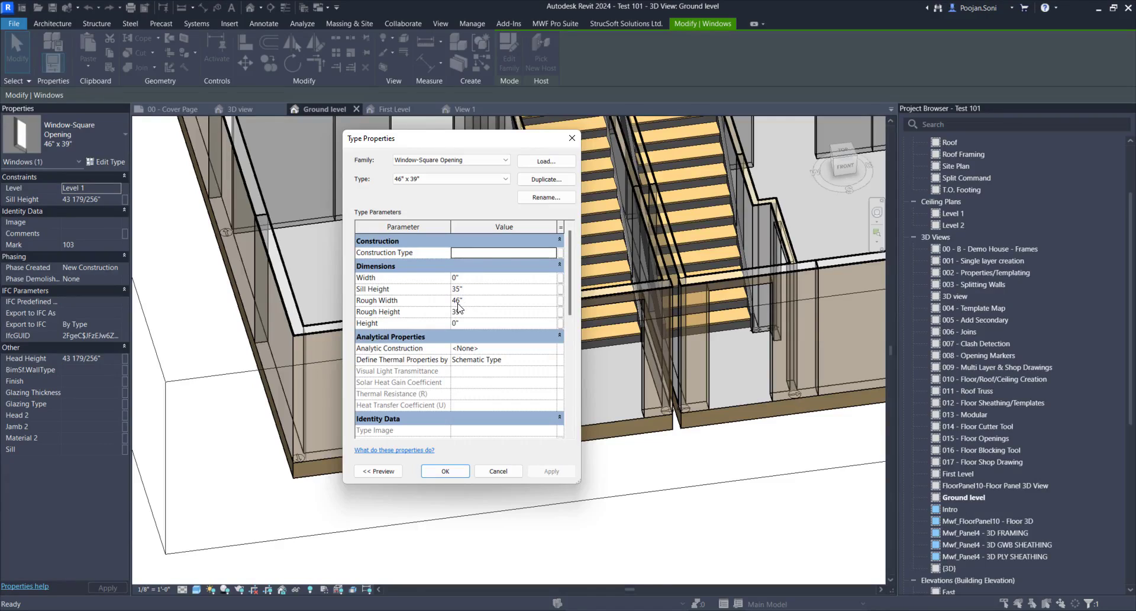
click(463, 314)
drag(472, 311, 435, 313)
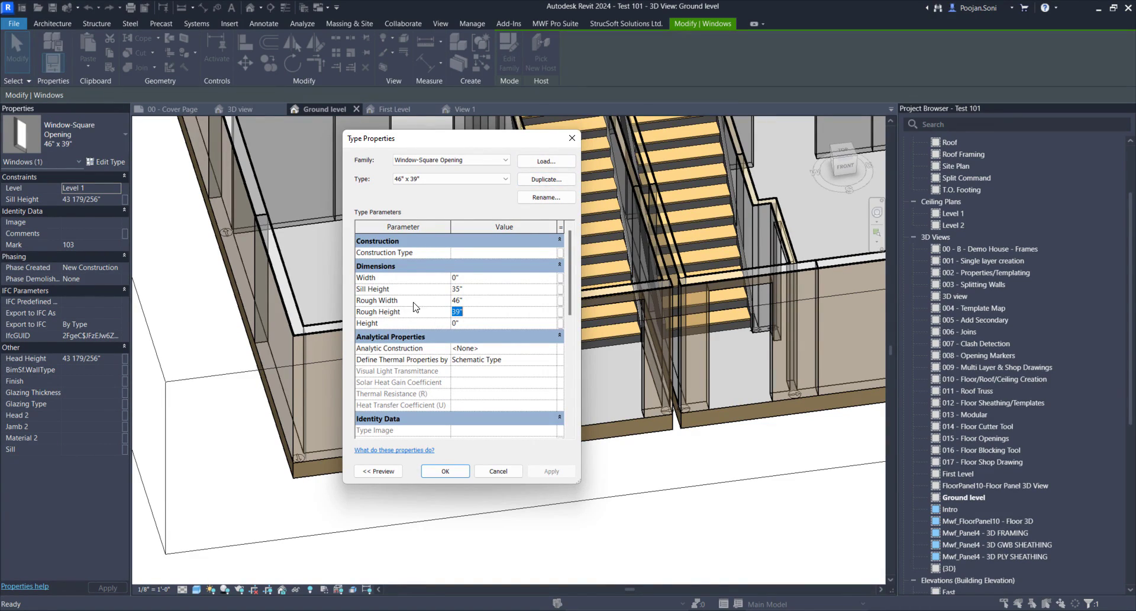
click(572, 137)
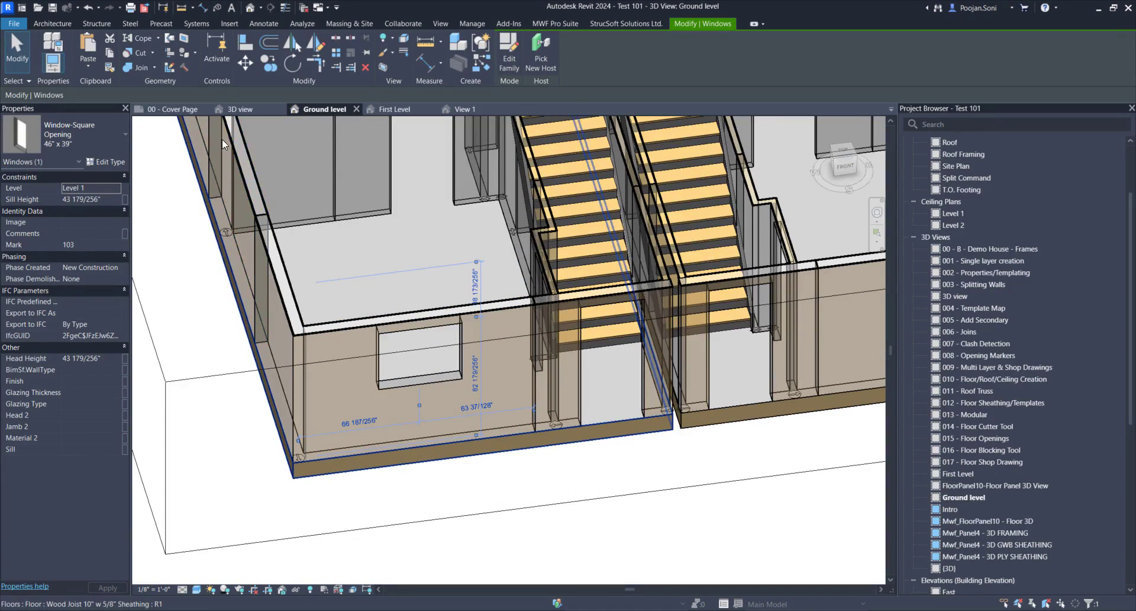
Step: Open the window family's Ref. Level plan and examine the Center (Left/Right) reference plane with its equality and Rough Width dimensions
click(463, 110)
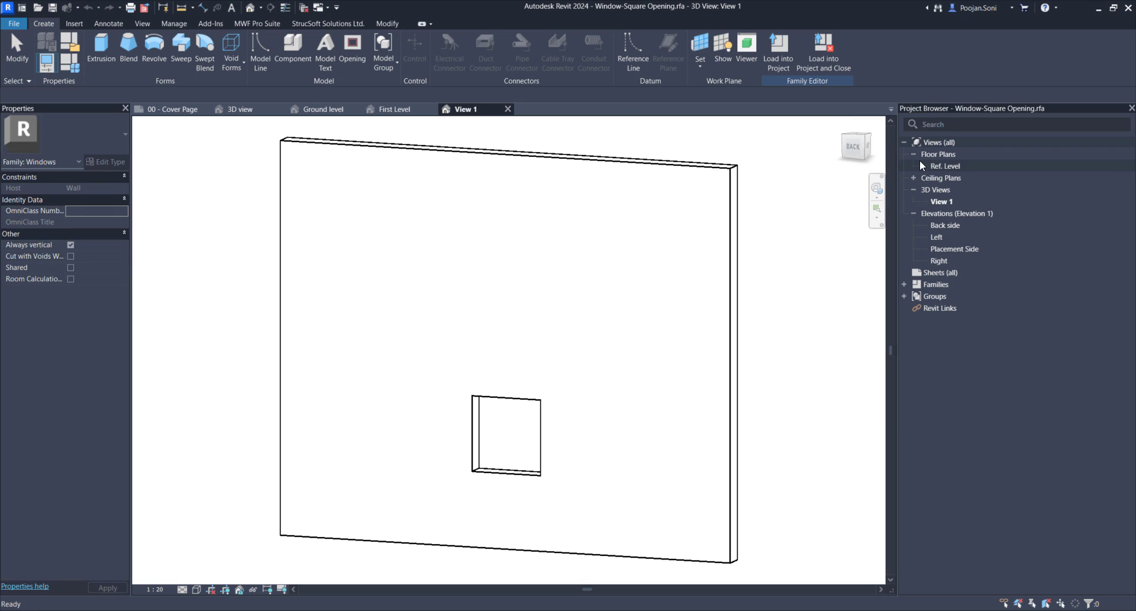
click(943, 168)
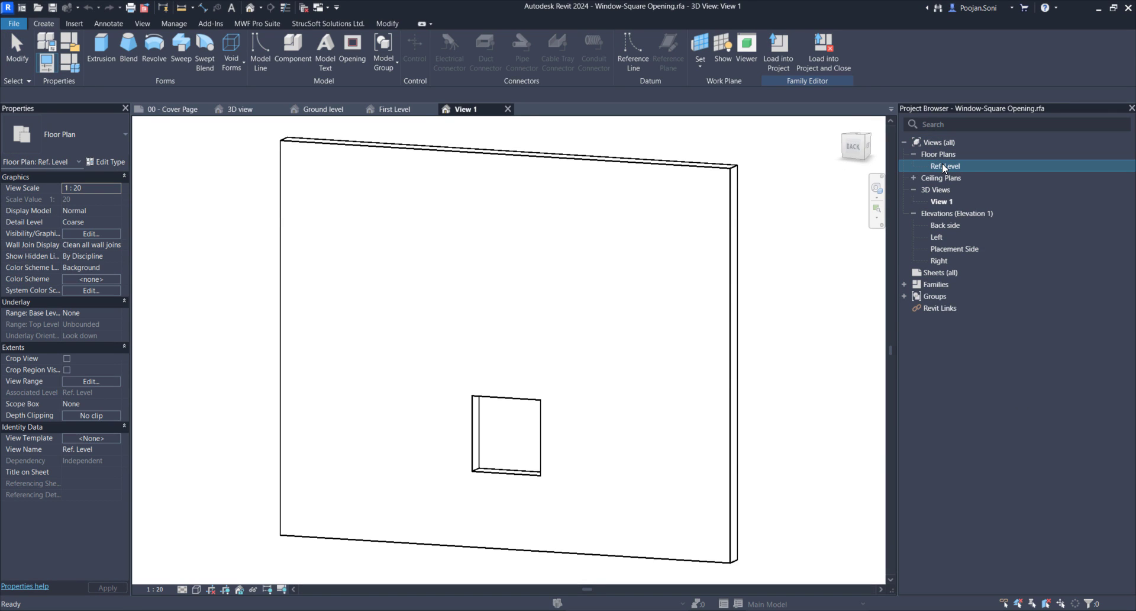
double_click(943, 167)
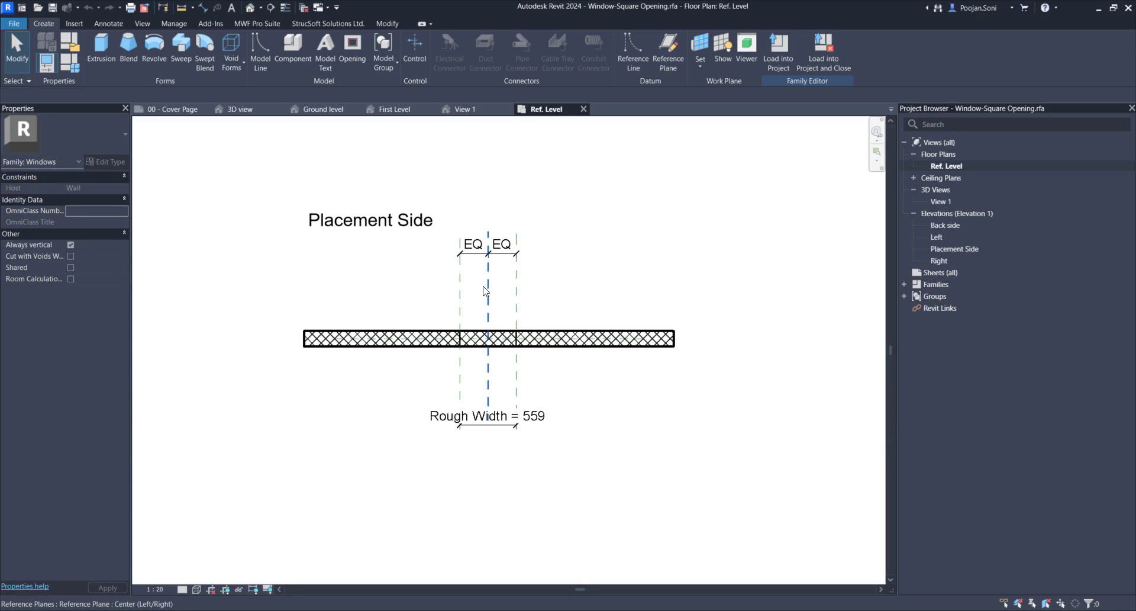
click(488, 287)
scroll(468, 262, up, 1)
scroll(468, 262, up, 4)
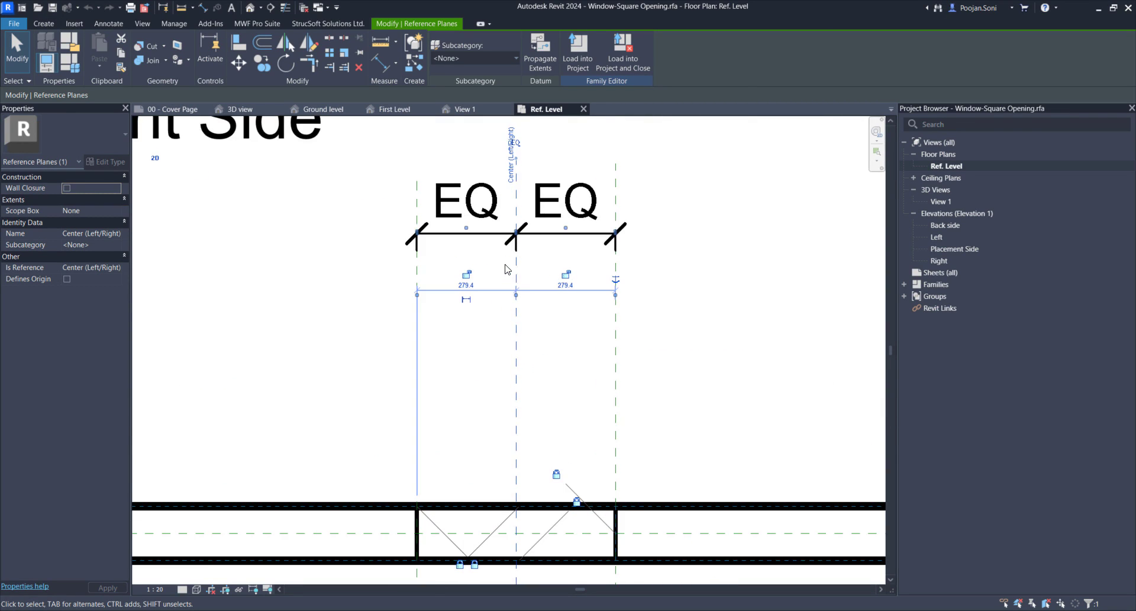
scroll(512, 266, up, 3)
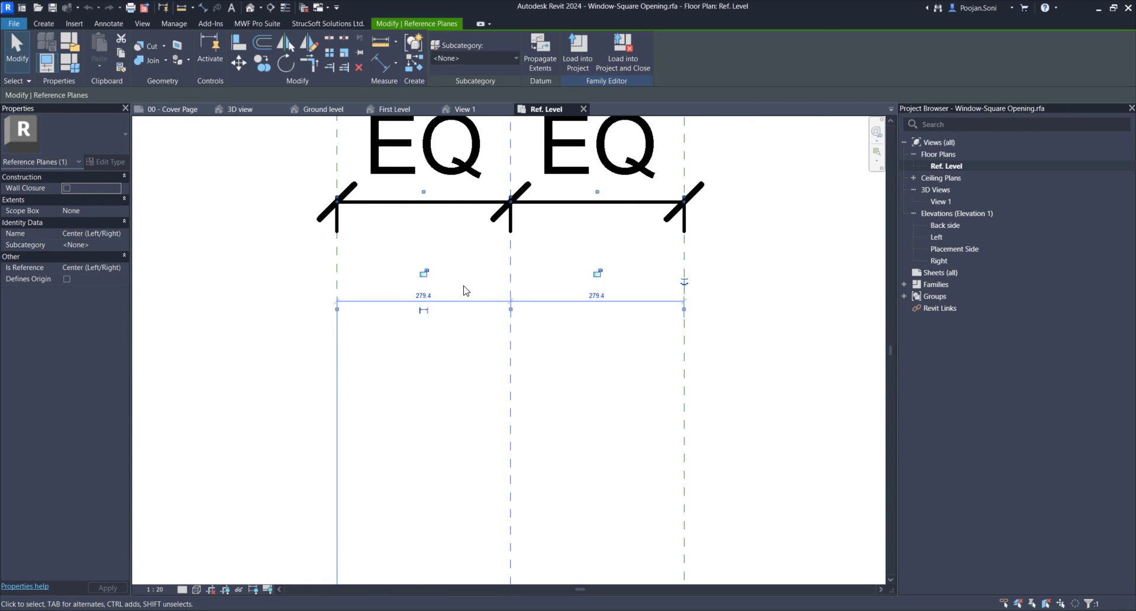
scroll(471, 278, down, 5)
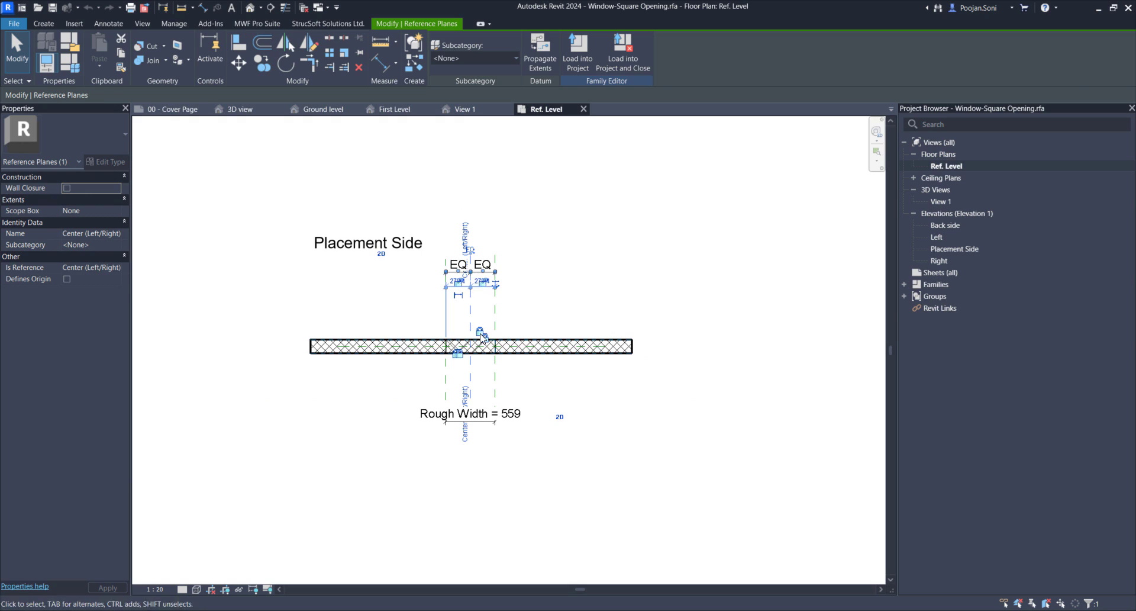
Step: Inspect the equal-spacing dimensions either side of the Center (Left/Right) reference plane up close
scroll(479, 331, up, 2)
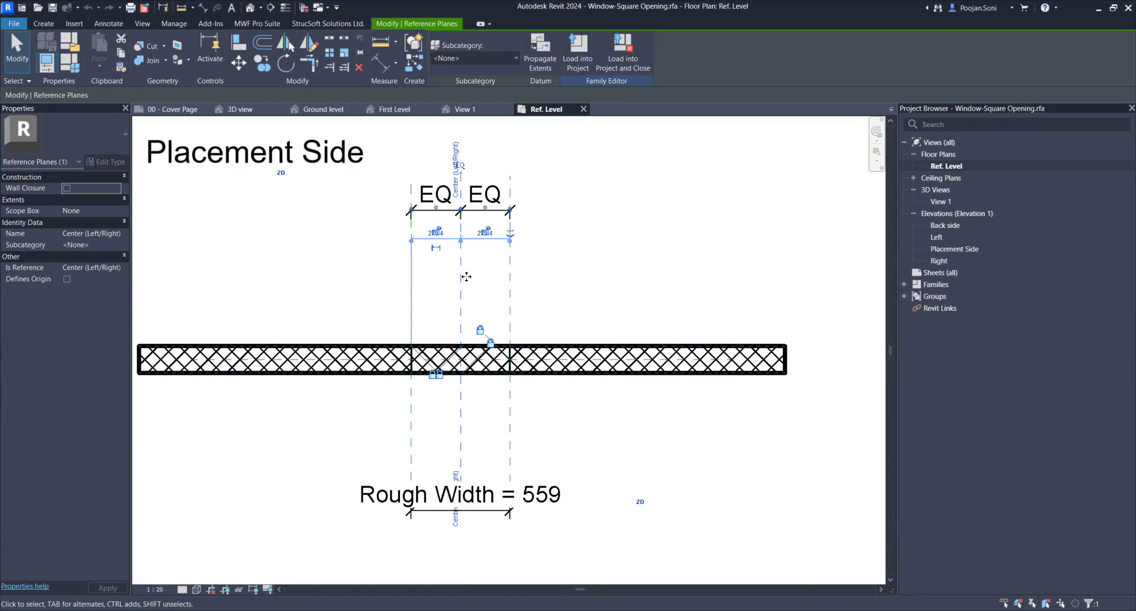
scroll(454, 248, up, 5)
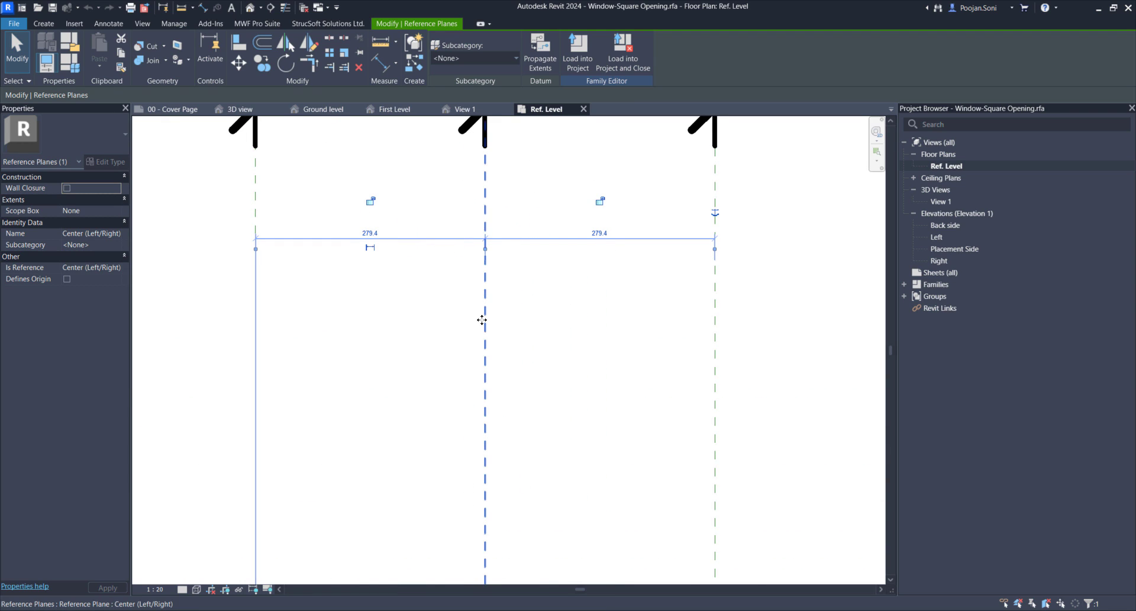
scroll(482, 317, down, 4)
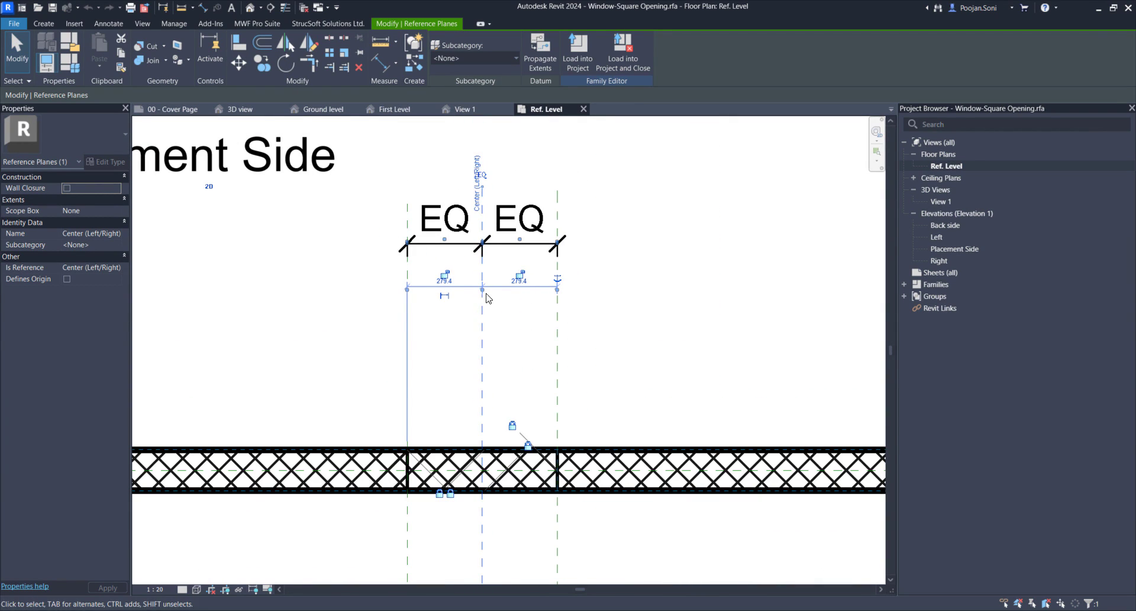
scroll(485, 304, up, 3)
scroll(527, 307, down, 3)
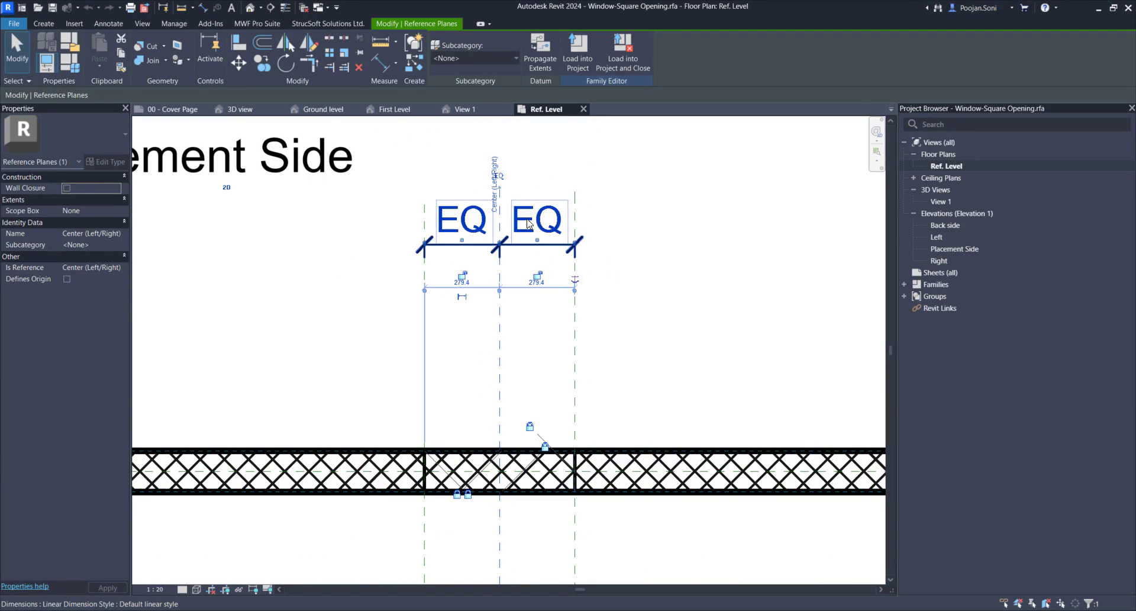
scroll(531, 223, down, 2)
middle_drag(656, 259, 644, 282)
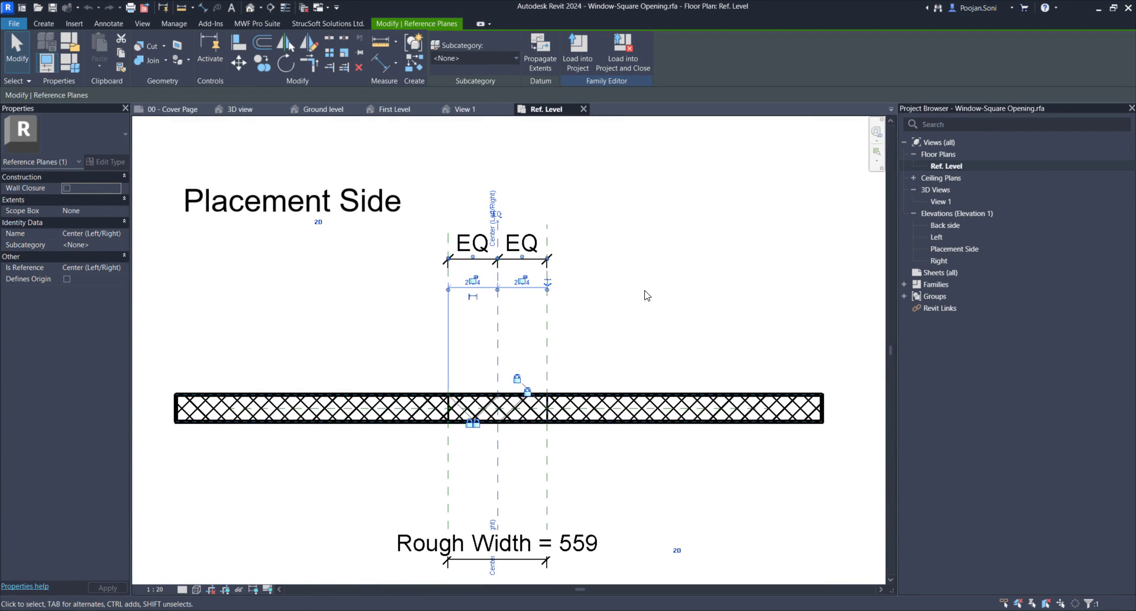
Step: Close the window family without saving it and return to an angled overview of the project's Ground level 3D view
click(583, 110)
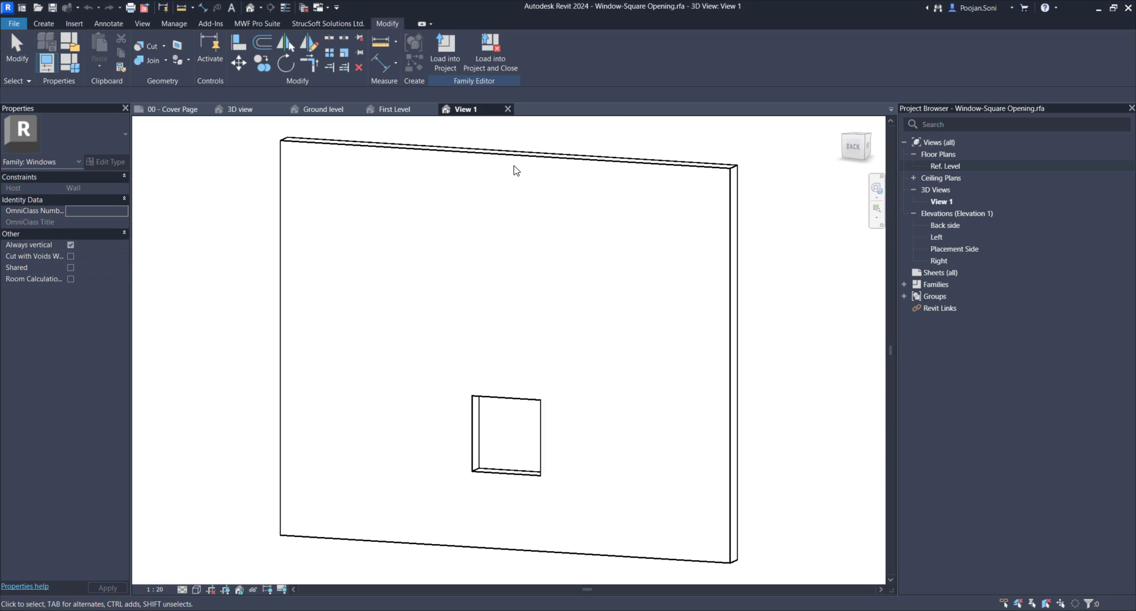
click(508, 109)
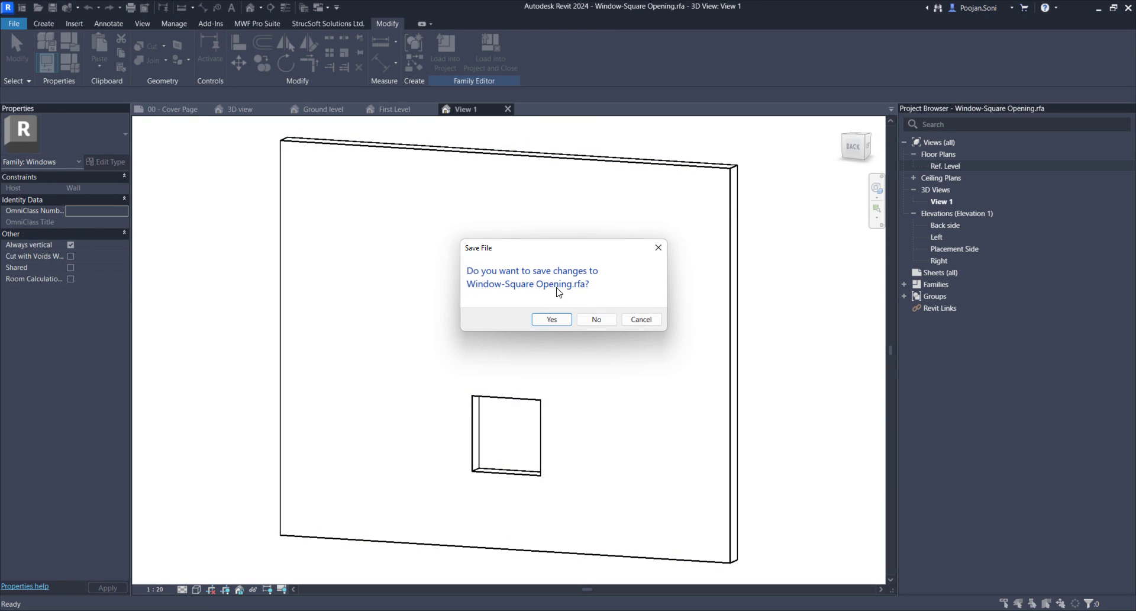
click(597, 319)
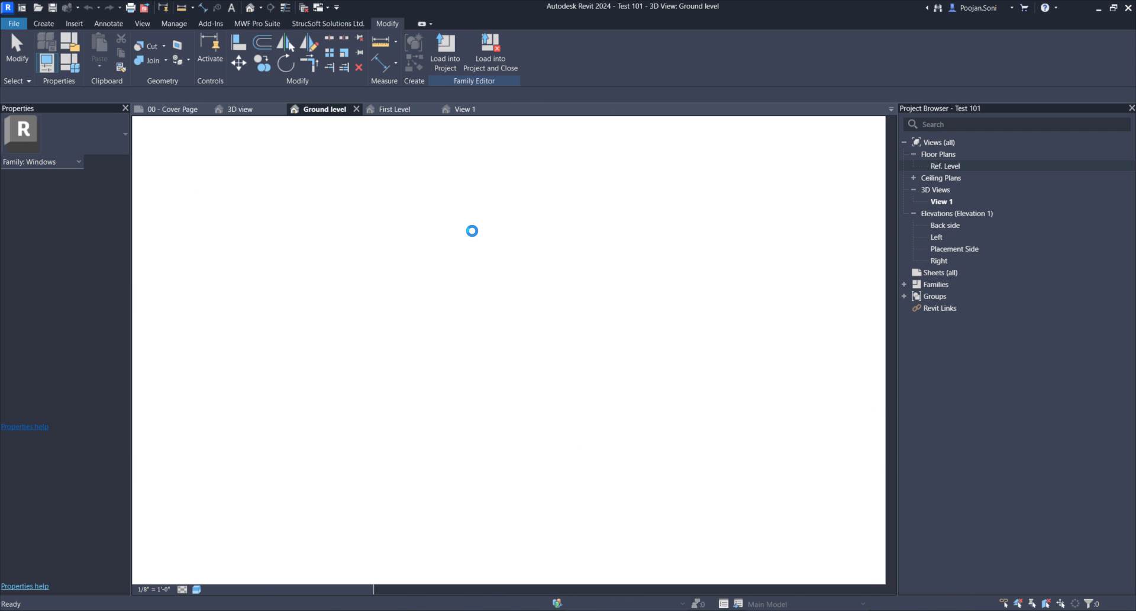
scroll(497, 366, down, 2)
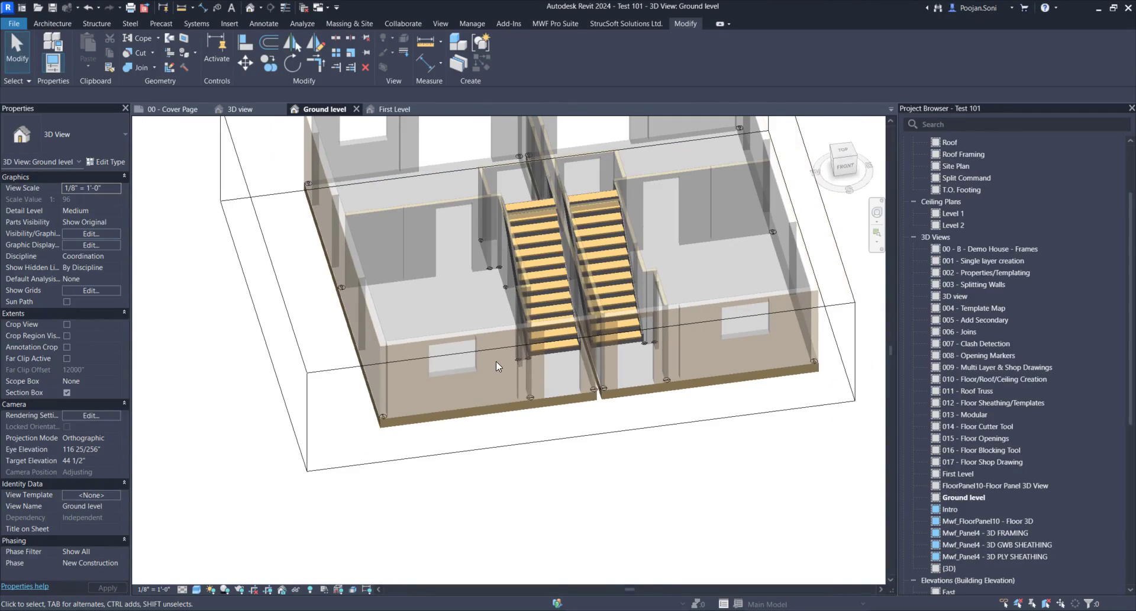
scroll(759, 375, down, 1)
shift+middle_drag(761, 401, 355, 338)
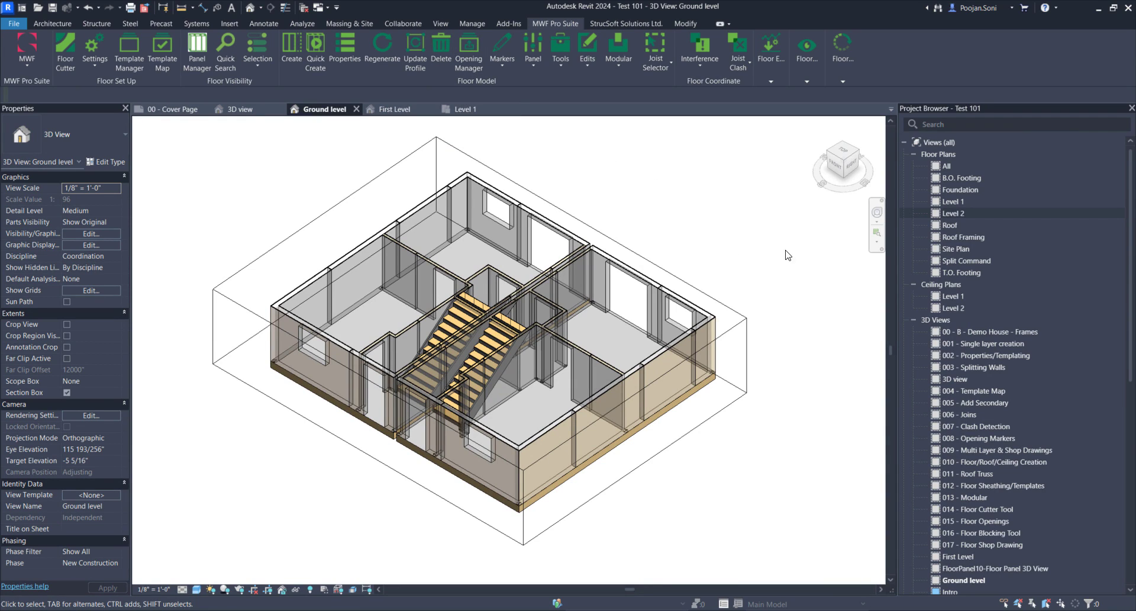
Step: Bring up the Level 1 floor plan with its two floor slabs and set its visual style to Shaded
click(465, 109)
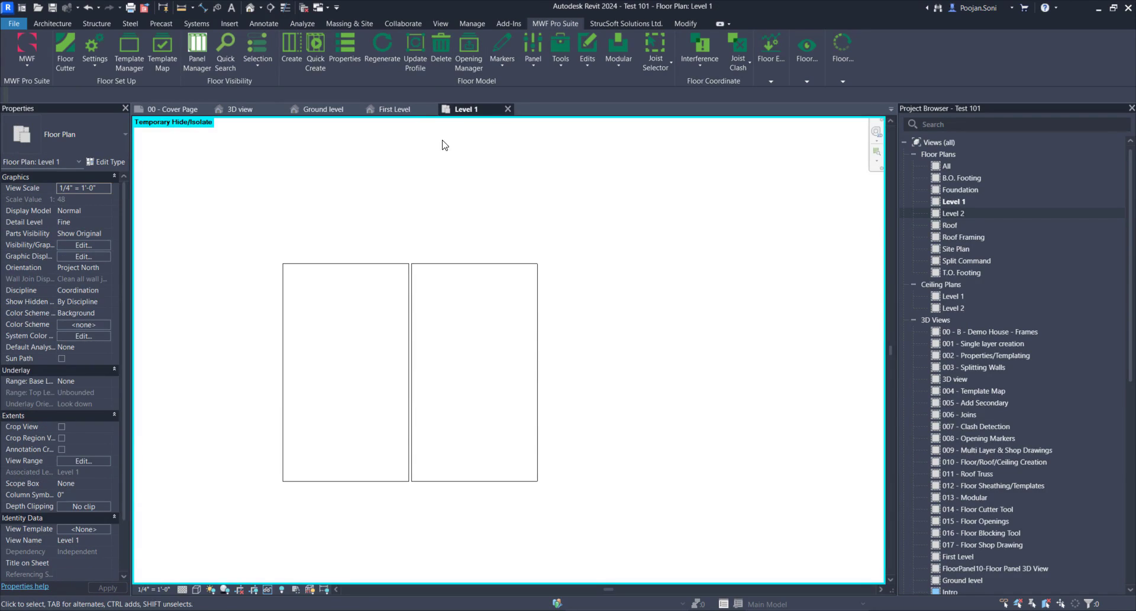
middle_drag(395, 205, 466, 191)
scroll(433, 310, up, 3)
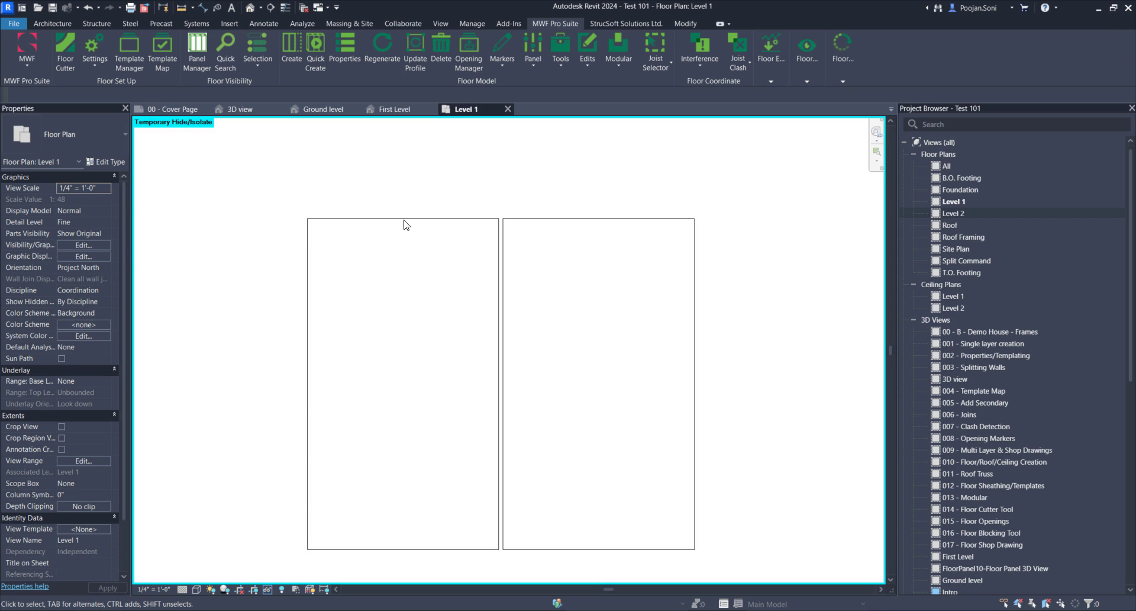
middle_drag(526, 311, 500, 288)
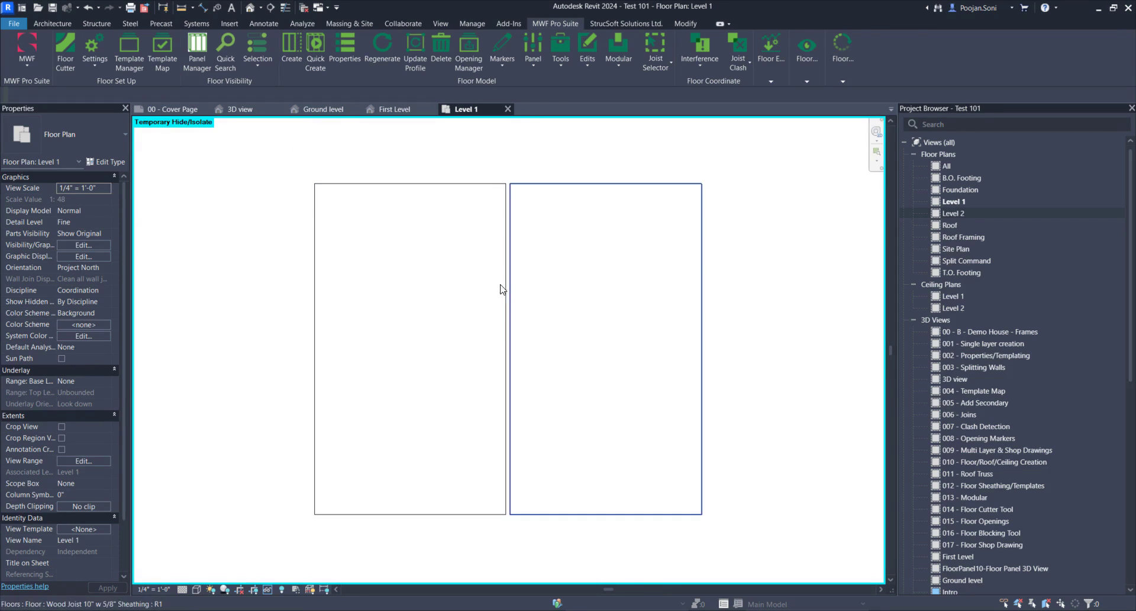
click(491, 210)
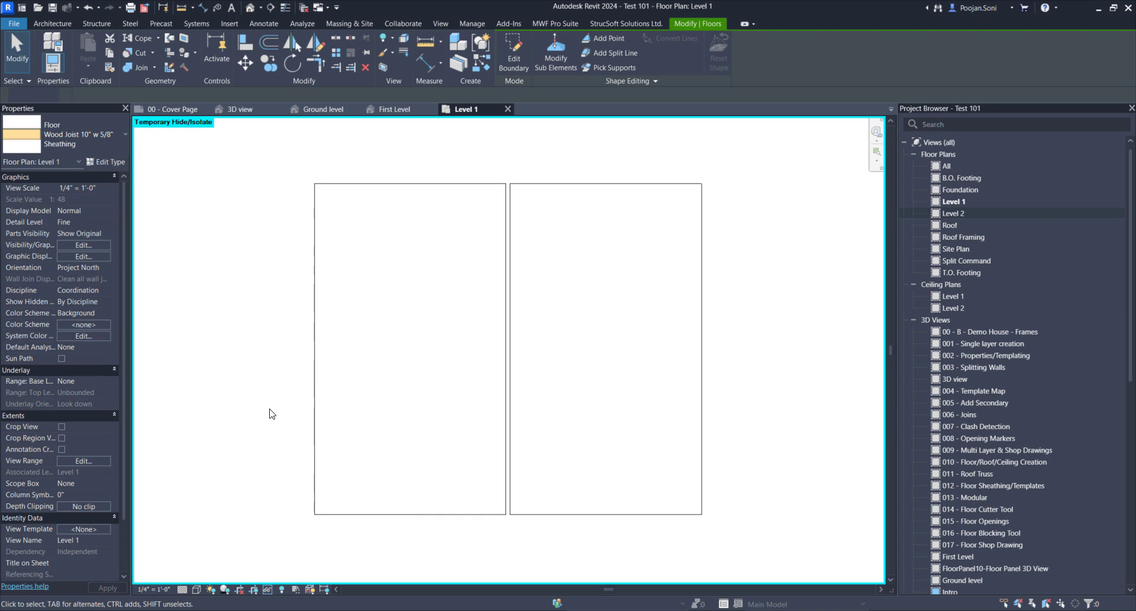
click(269, 413)
click(197, 589)
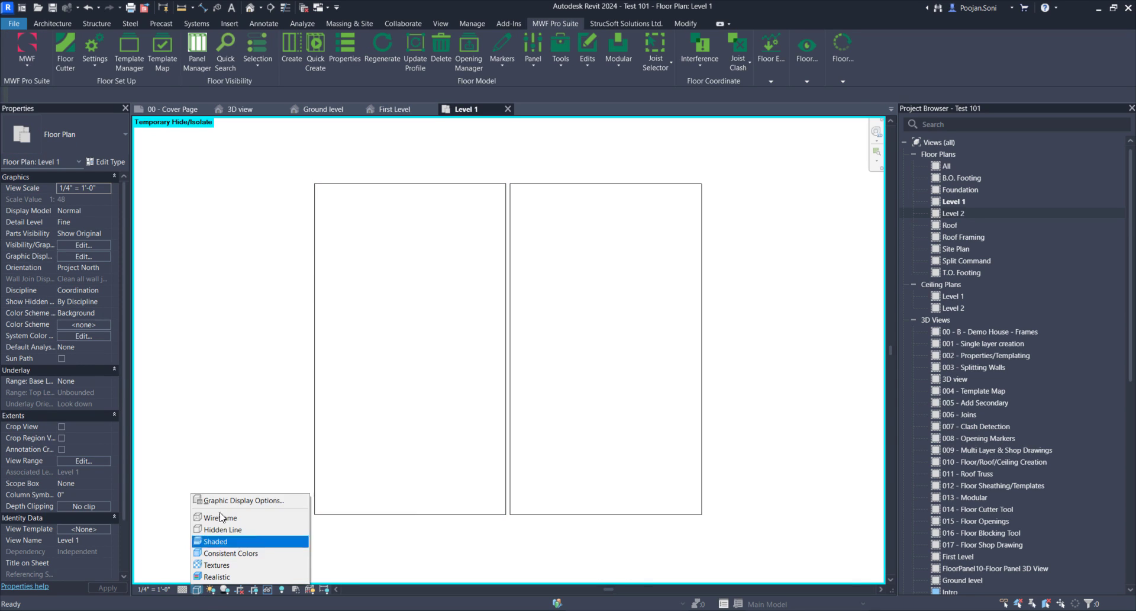
click(223, 546)
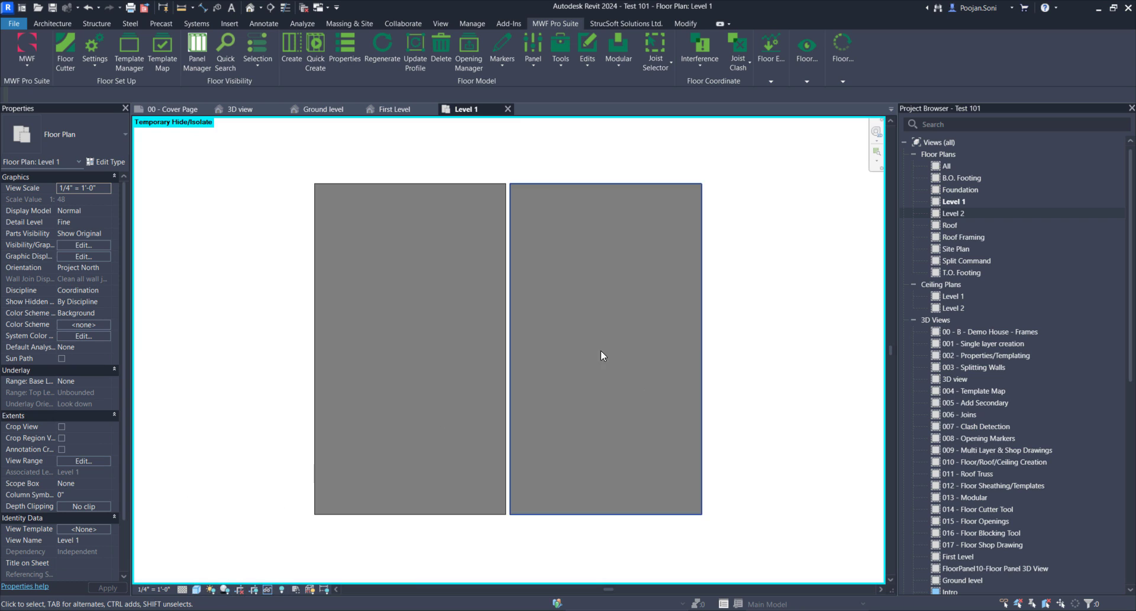
Step: Select the left floor slab and review the layer functions, materials and thicknesses in its type's structure assembly
click(394, 189)
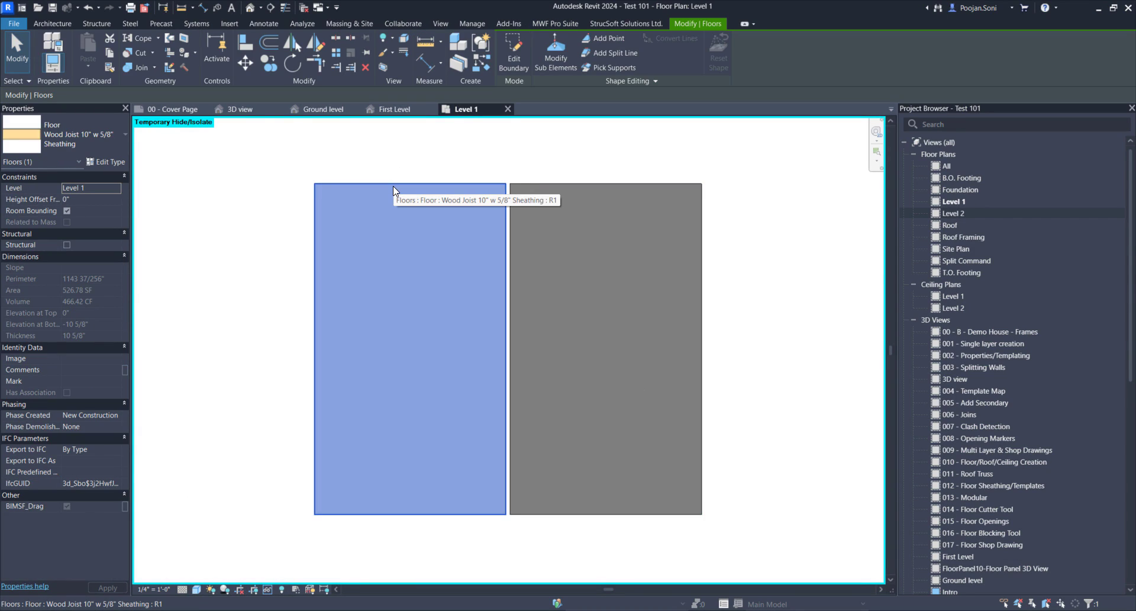
click(555, 23)
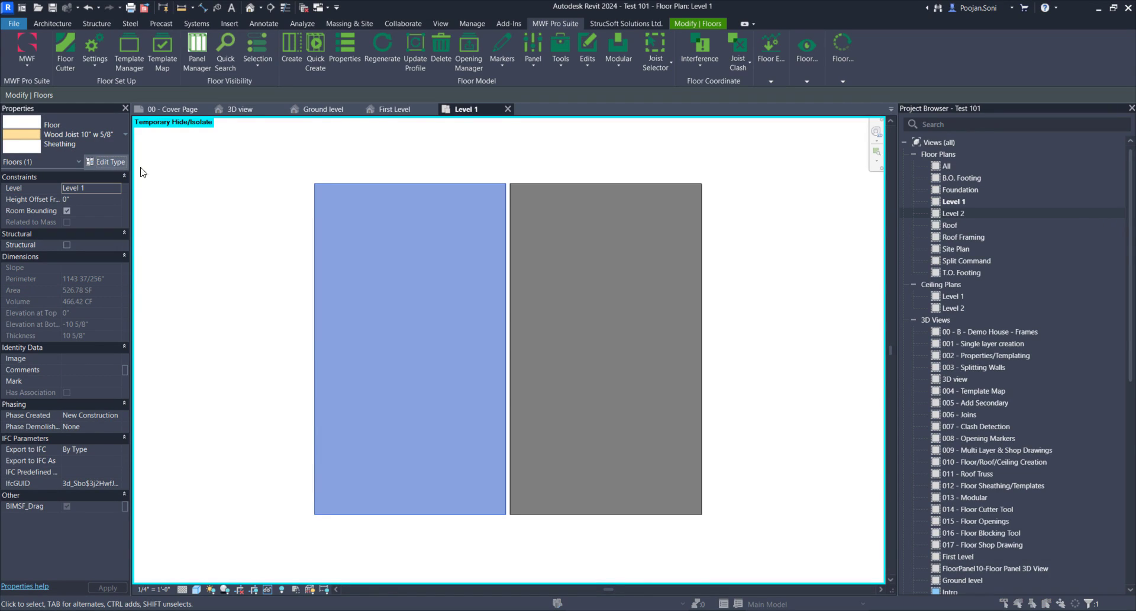
click(104, 162)
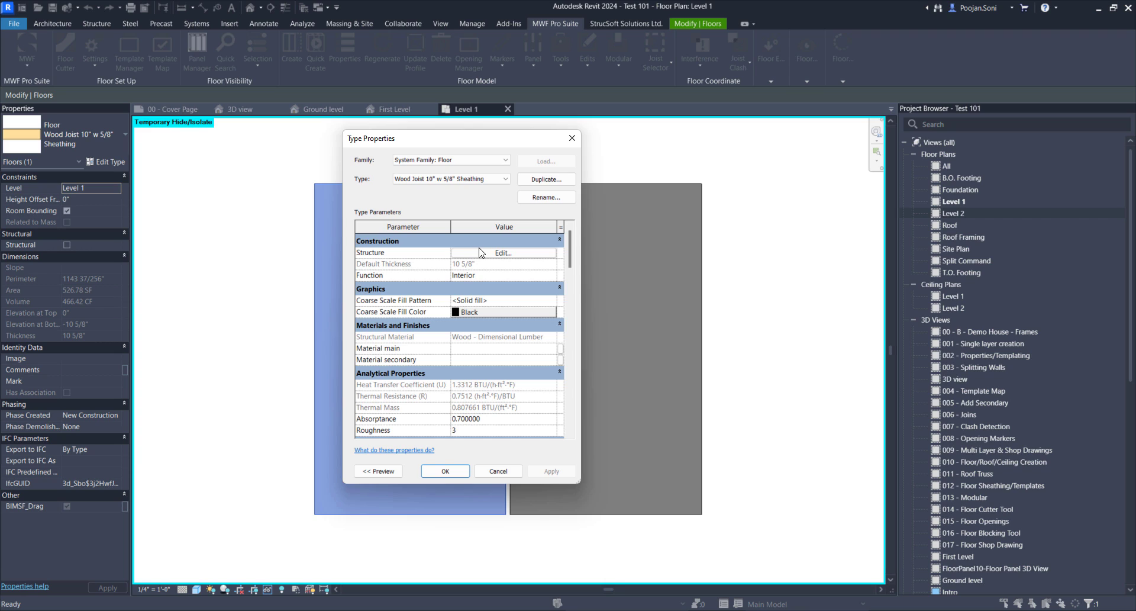
click(481, 252)
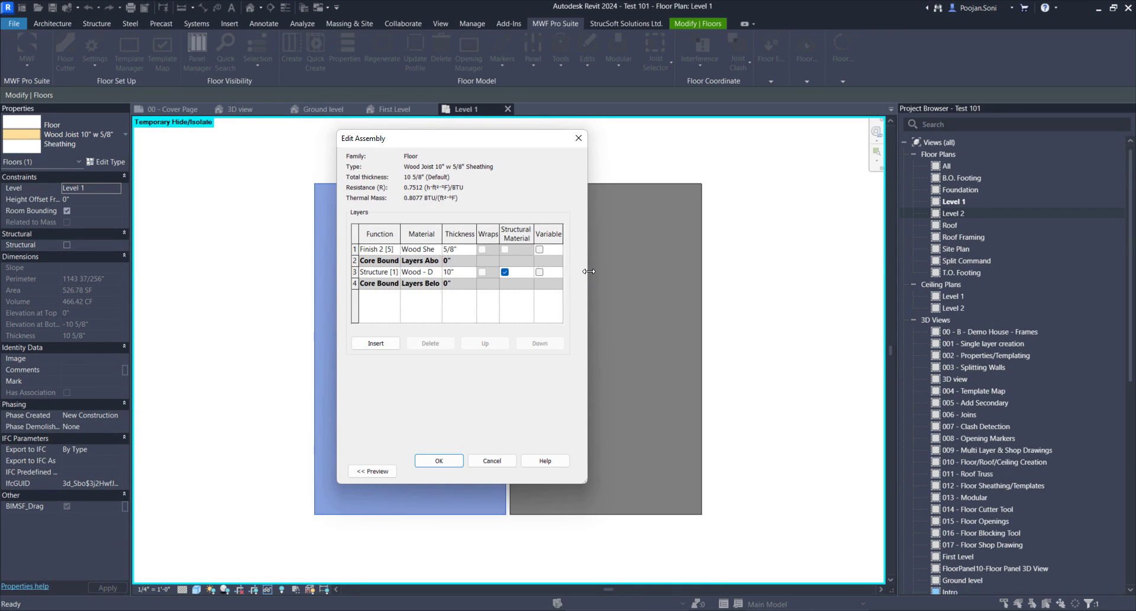
drag(588, 270, 814, 272)
drag(451, 146, 369, 160)
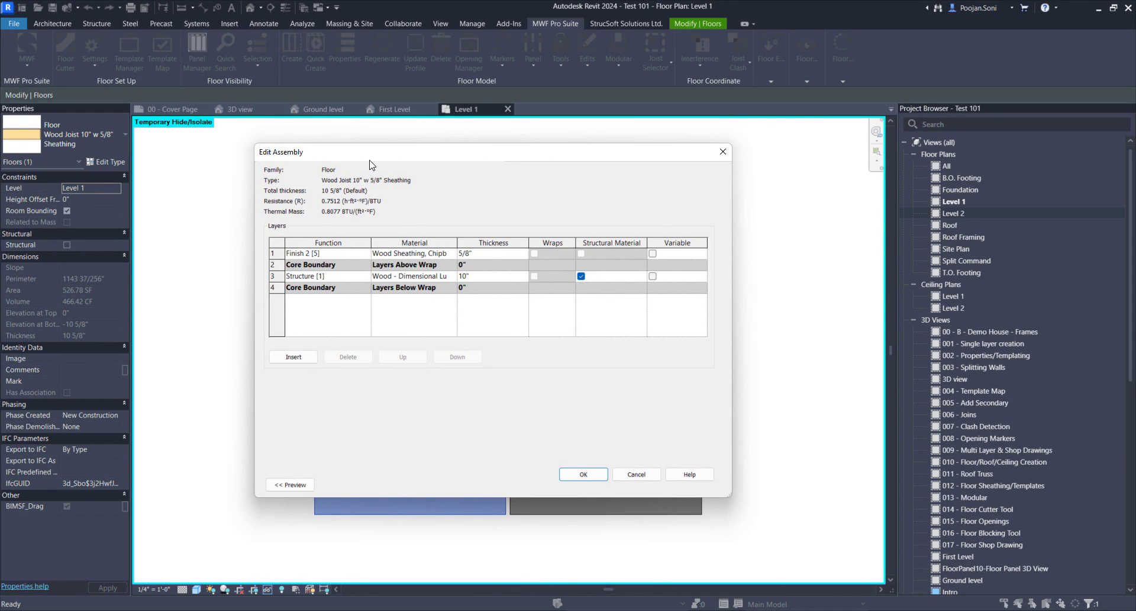
click(334, 258)
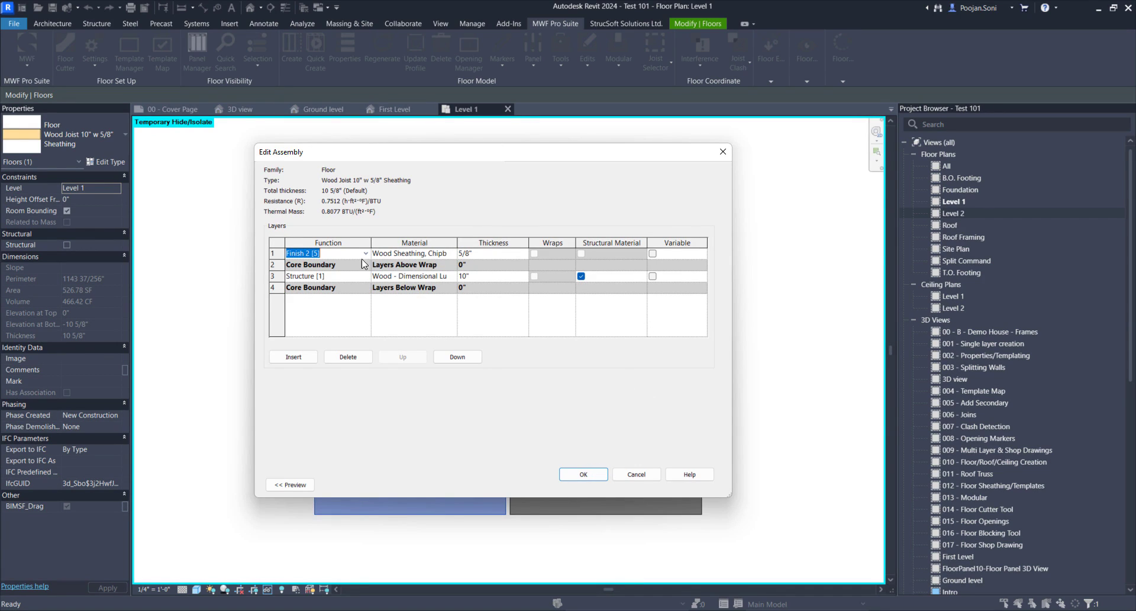
click(583, 474)
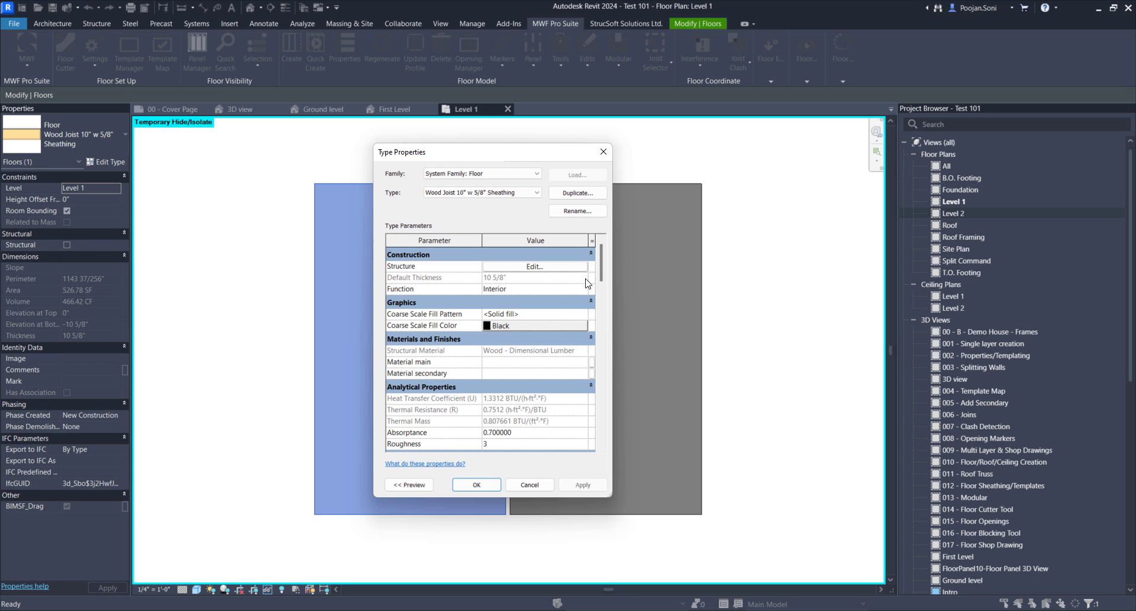
click(477, 486)
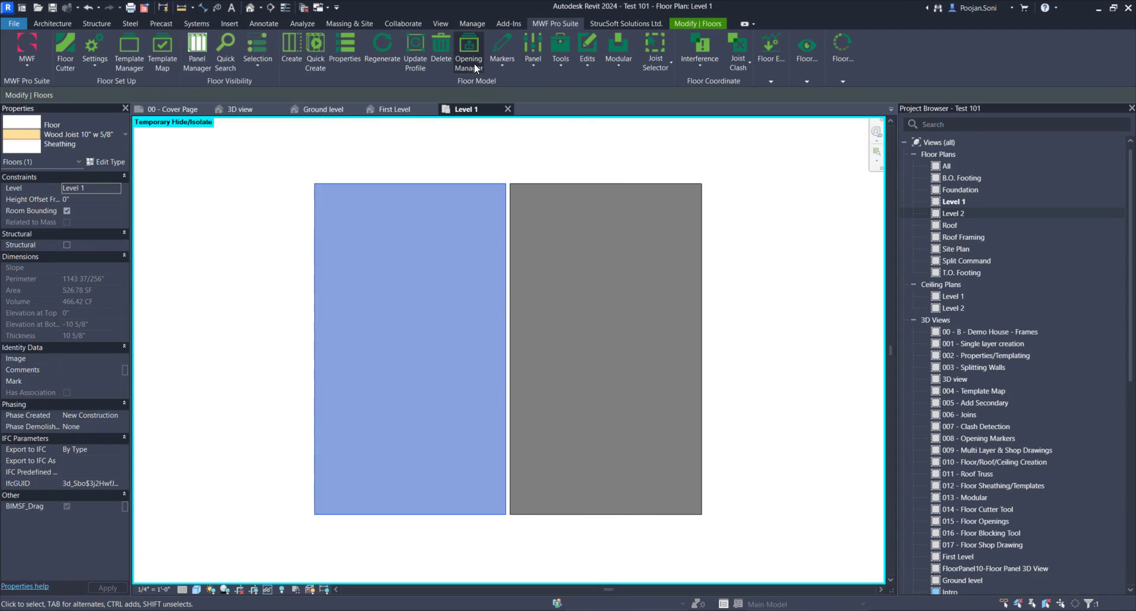
Step: Open the left floor slab's boundary sketch to check its outline, finish the sketch and clear the selection
click(428, 164)
click(426, 183)
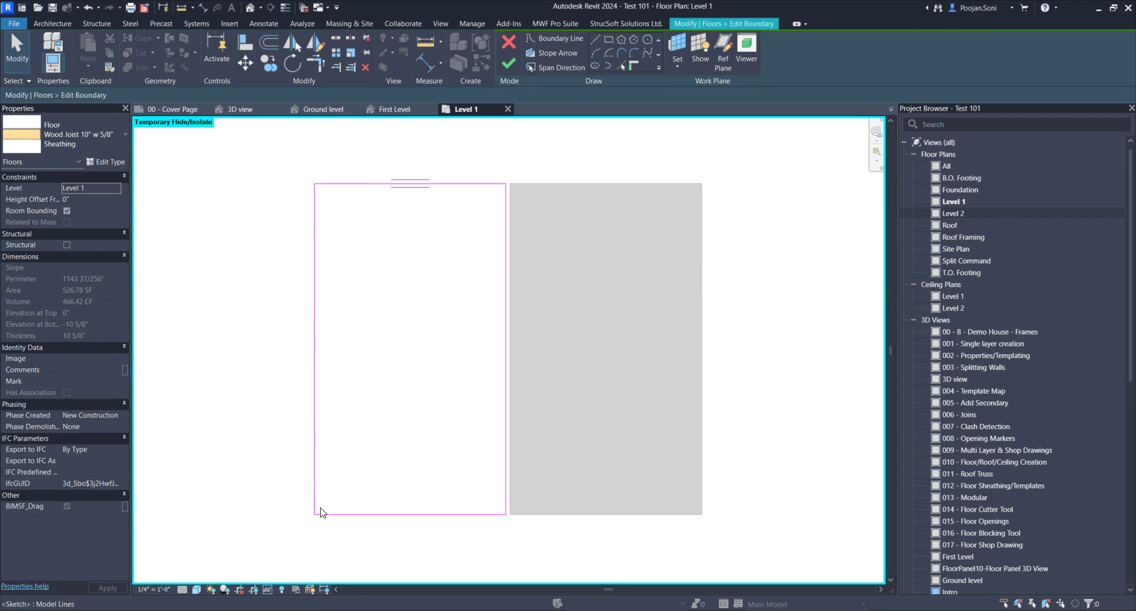
click(508, 62)
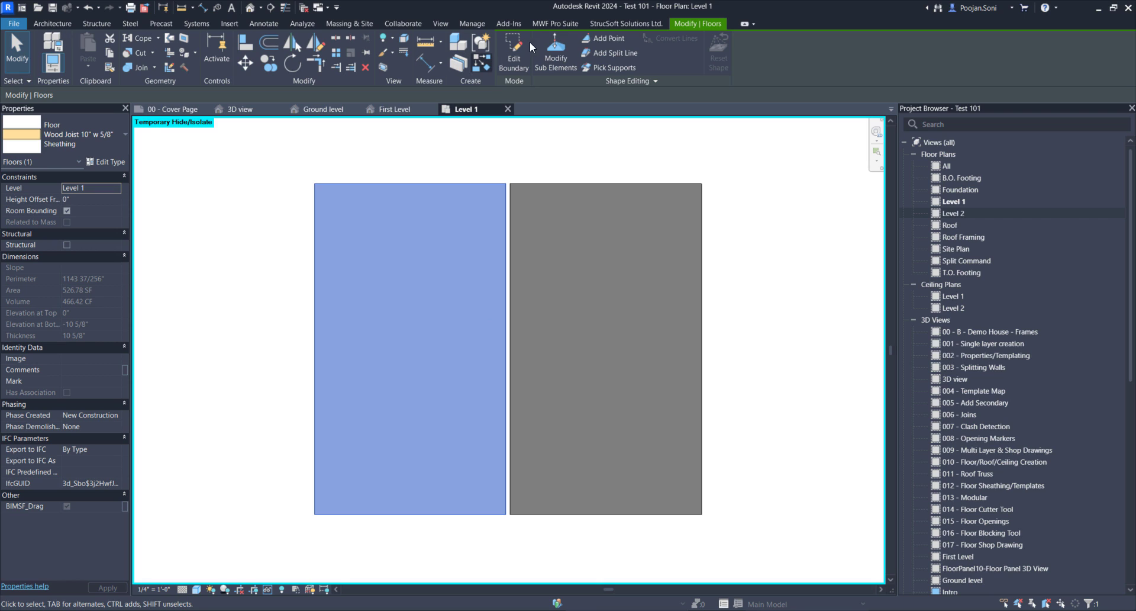
click(554, 23)
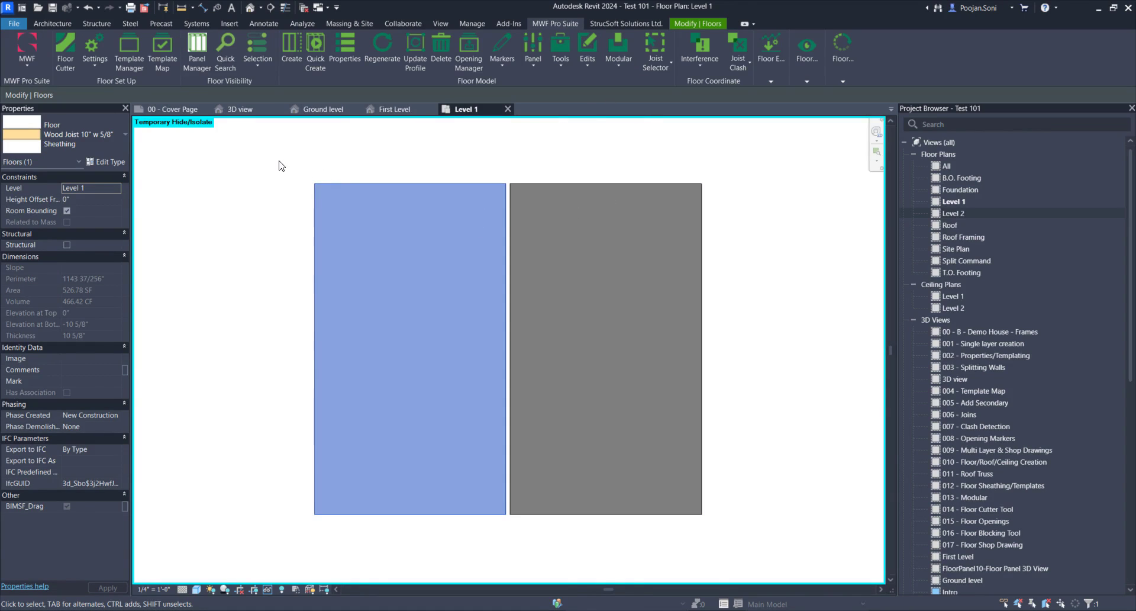
key(Escape)
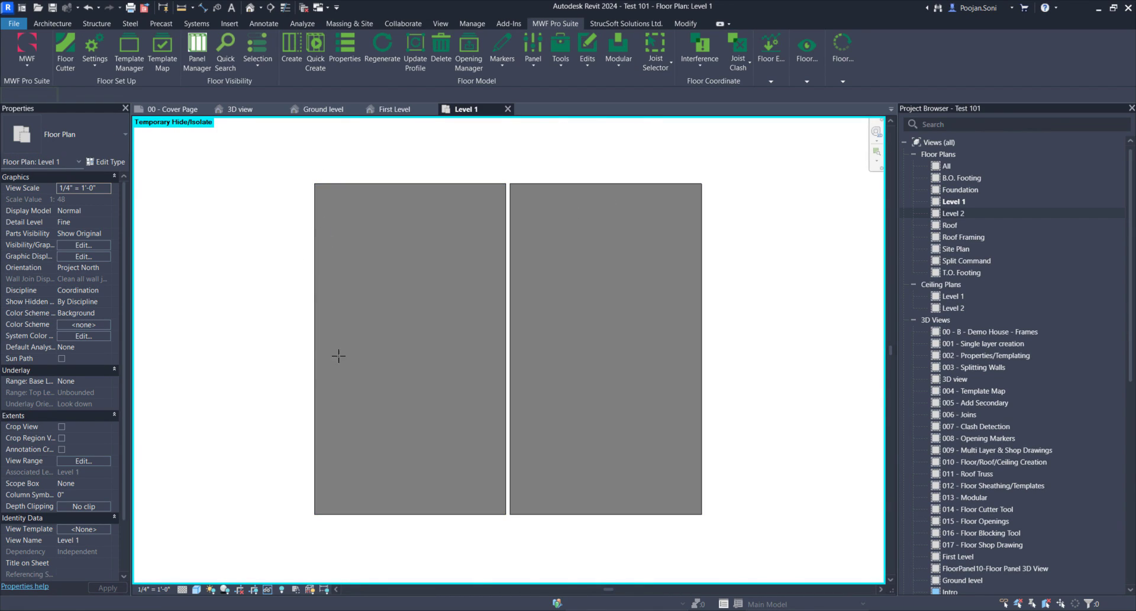
Step: Draw a horizontal model line about 209.5" long across the middle of the left floor slab, from edge to edge
key(i)
click(314, 349)
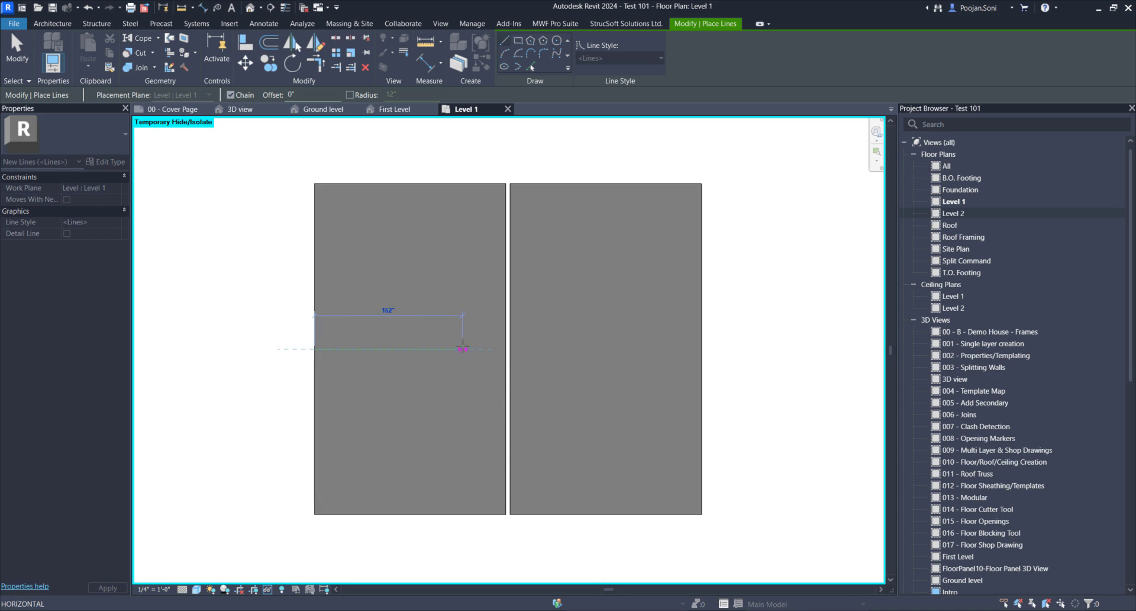
click(504, 349)
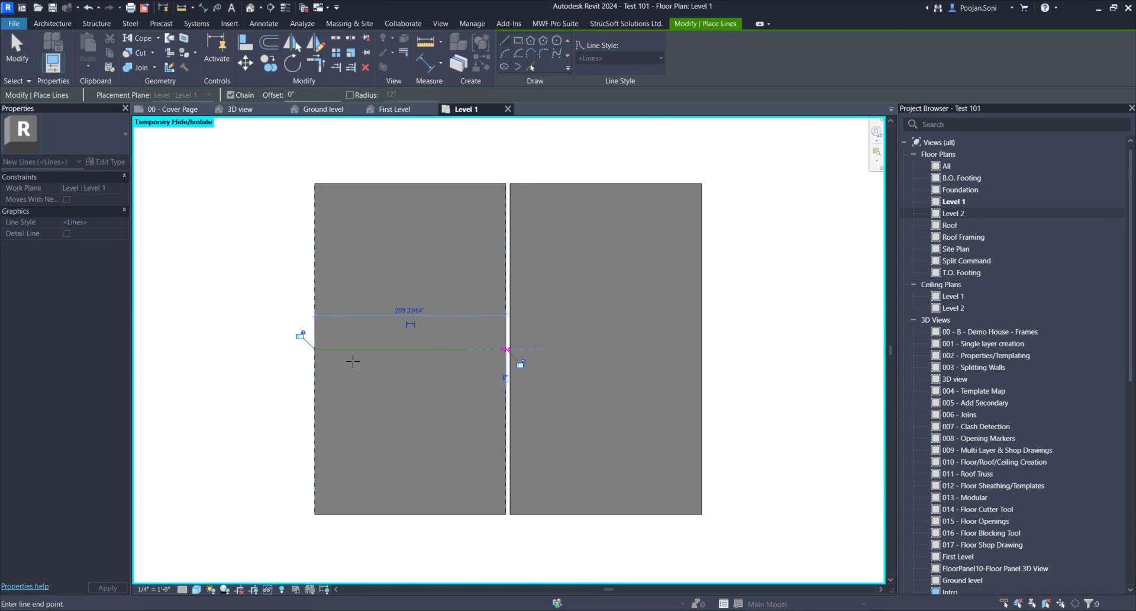
key(Escape)
key(Escape)
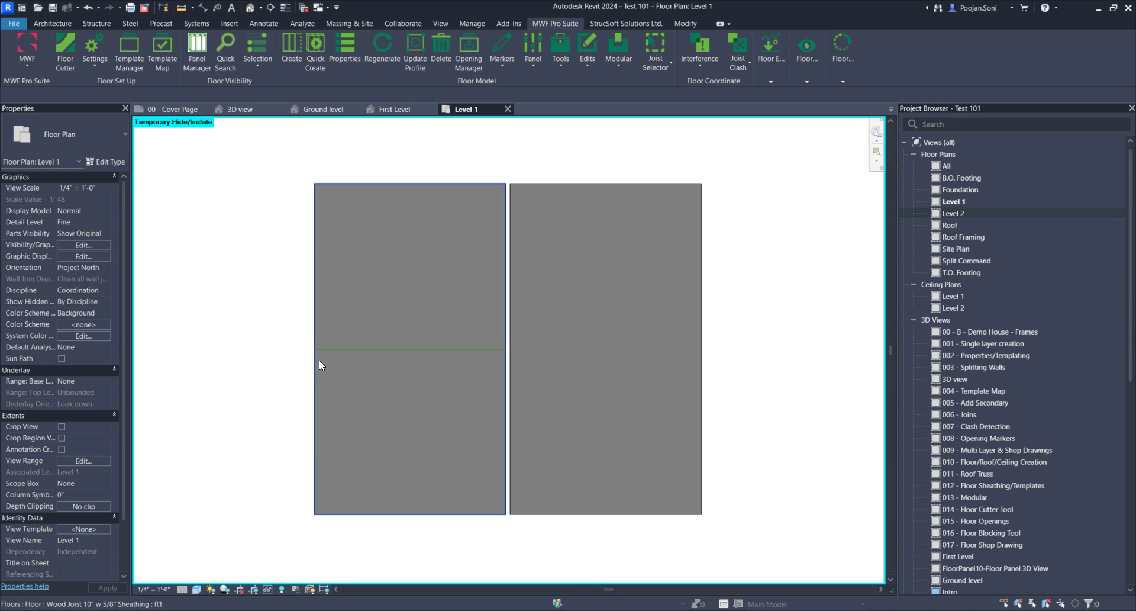
Step: Select the left floor slab with its model line and run Floor Cutter with floor type Wood Joist 10" w 5/8" Sheathing, Delete Original Floor off
scroll(511, 522, up, 1)
scroll(506, 523, up, 1)
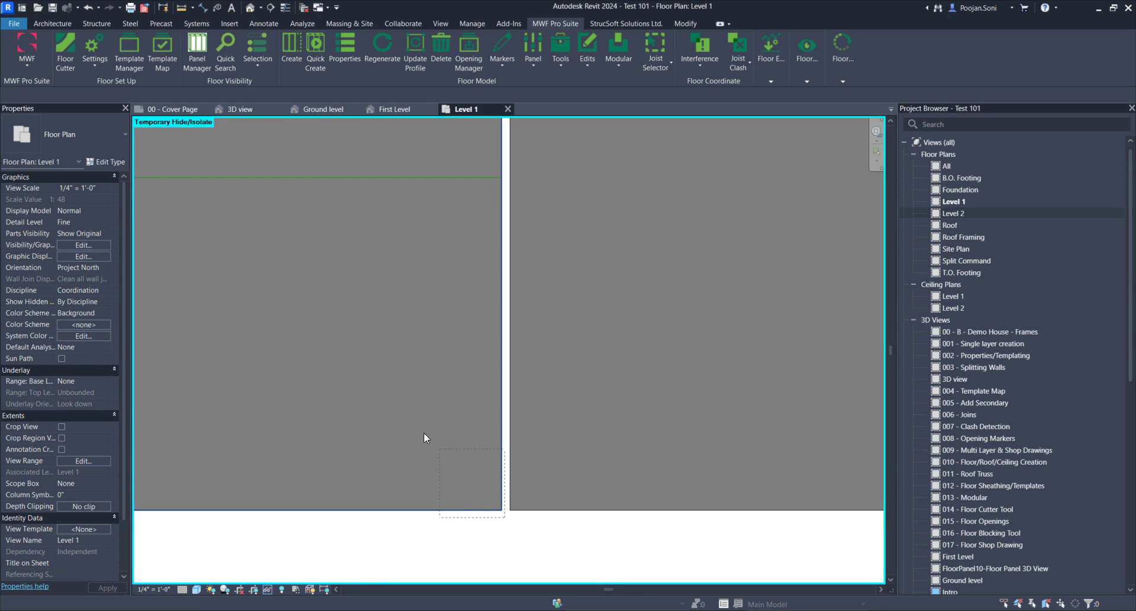
scroll(425, 435, down, 2)
click(359, 305)
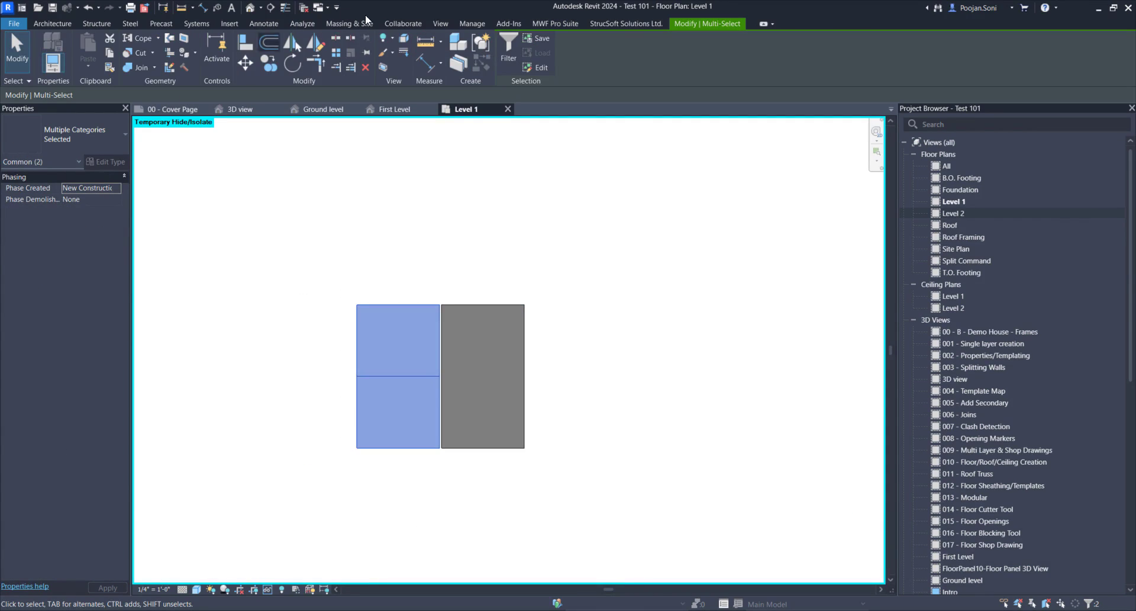
click(556, 24)
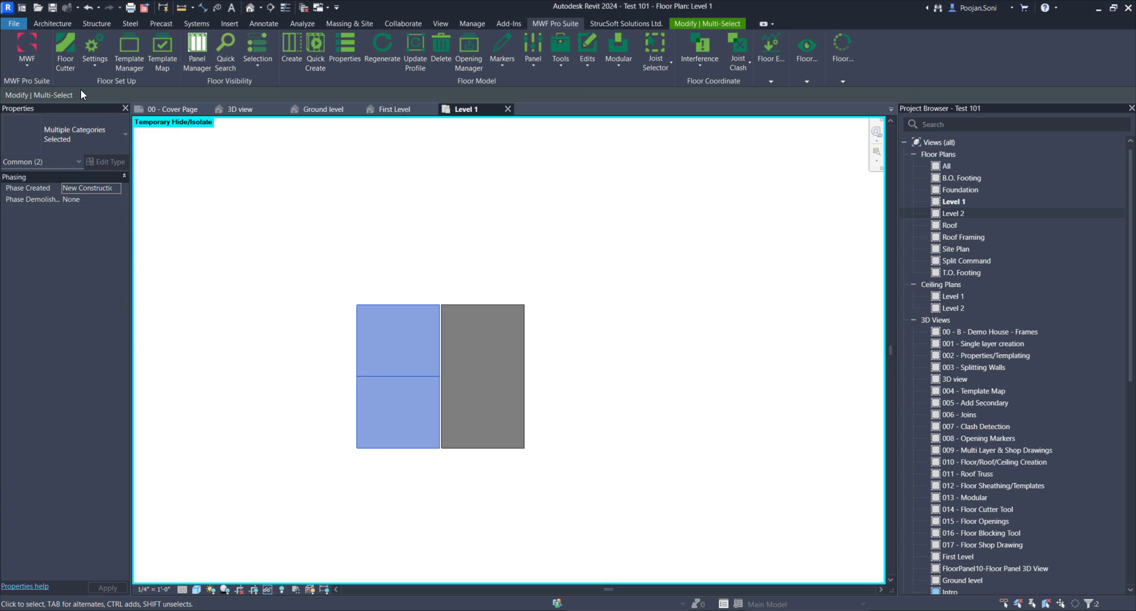
click(65, 61)
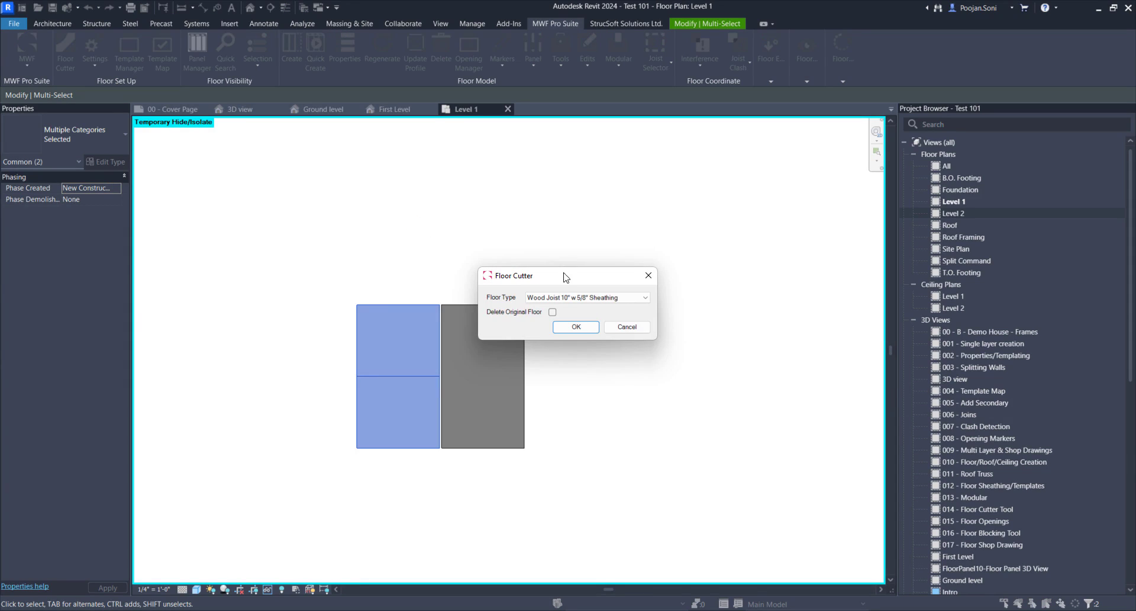
drag(562, 284, 486, 291)
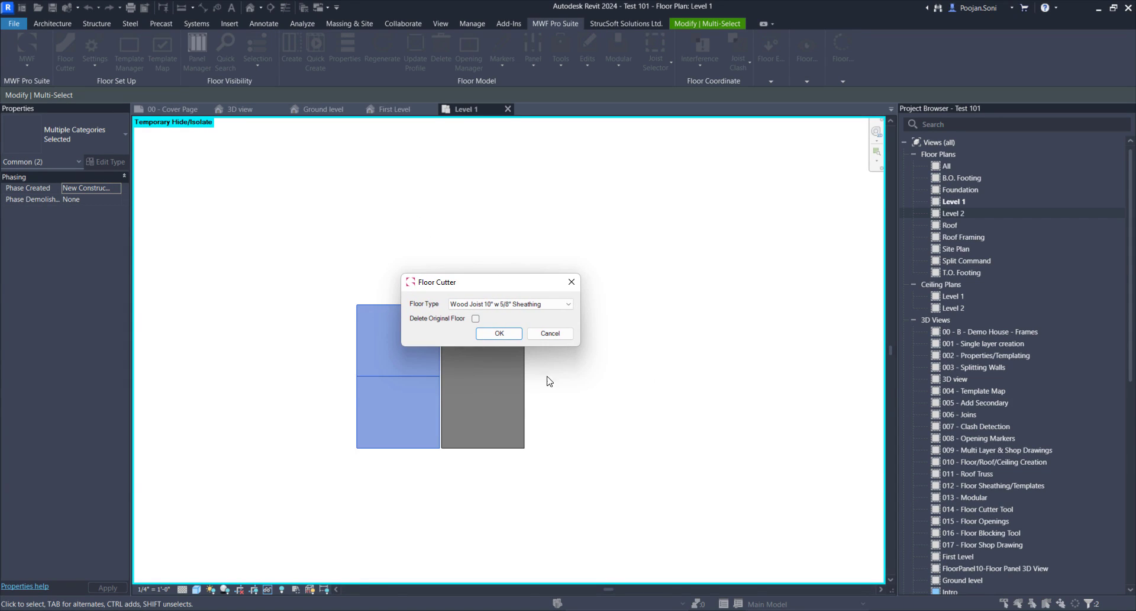
click(495, 308)
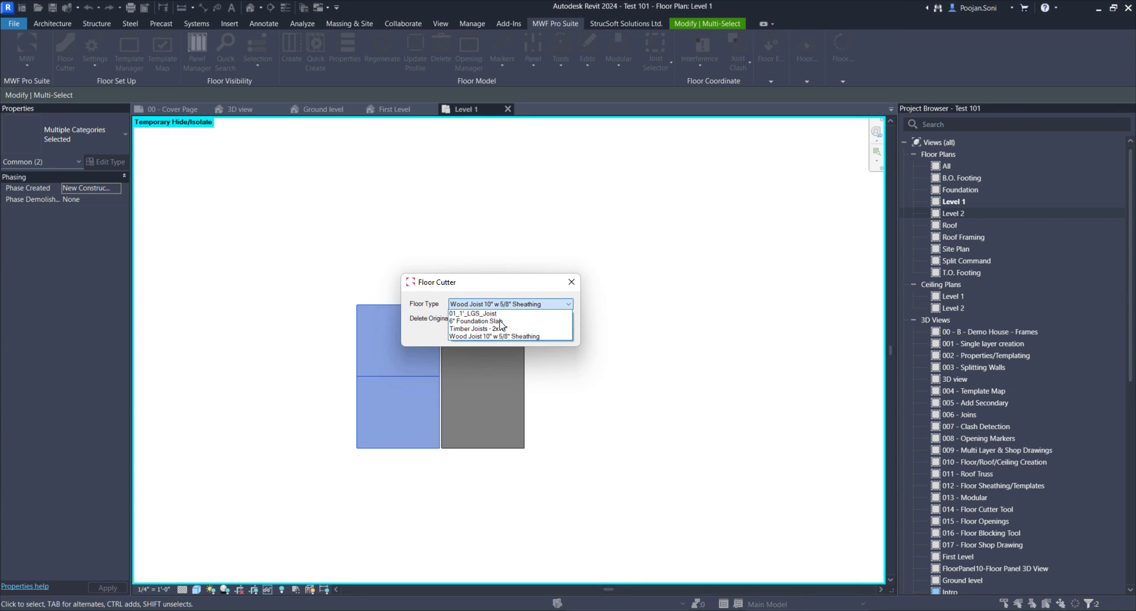
click(504, 304)
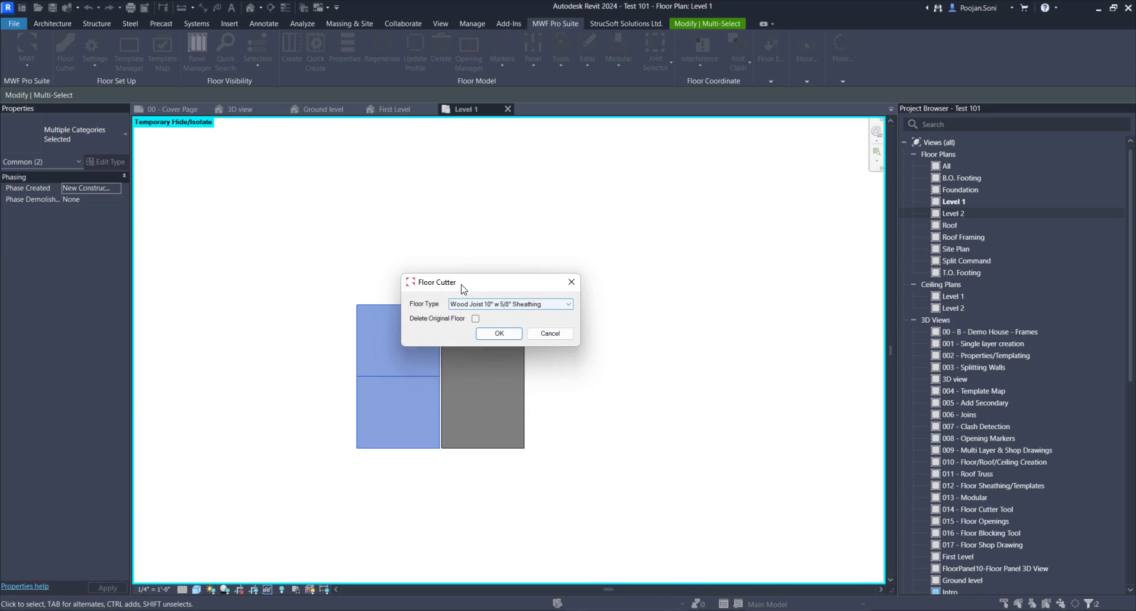
drag(477, 282, 546, 279)
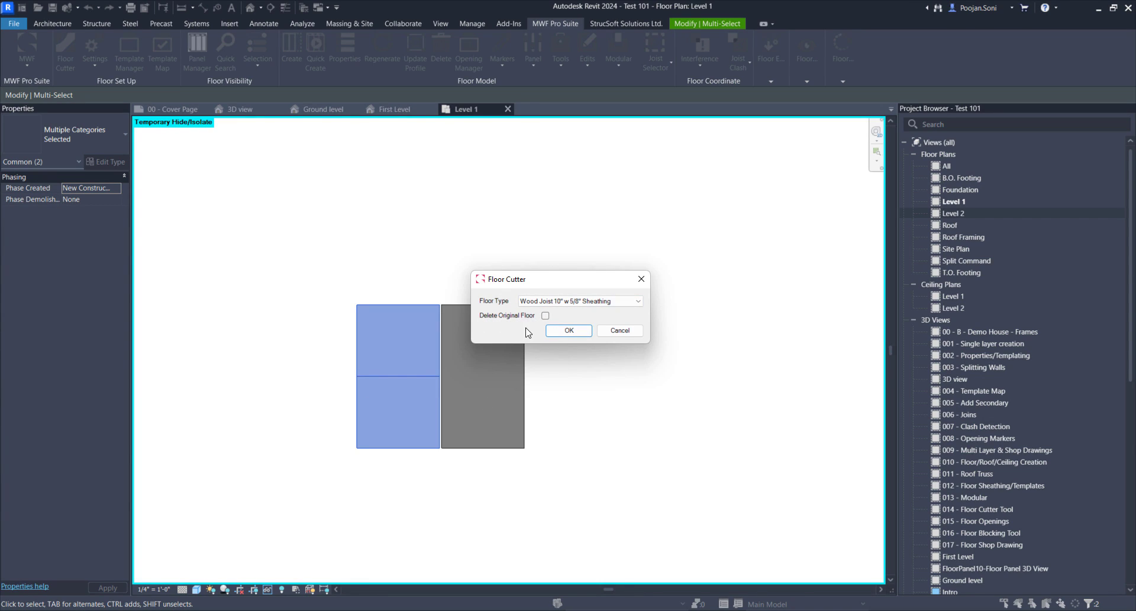
click(570, 332)
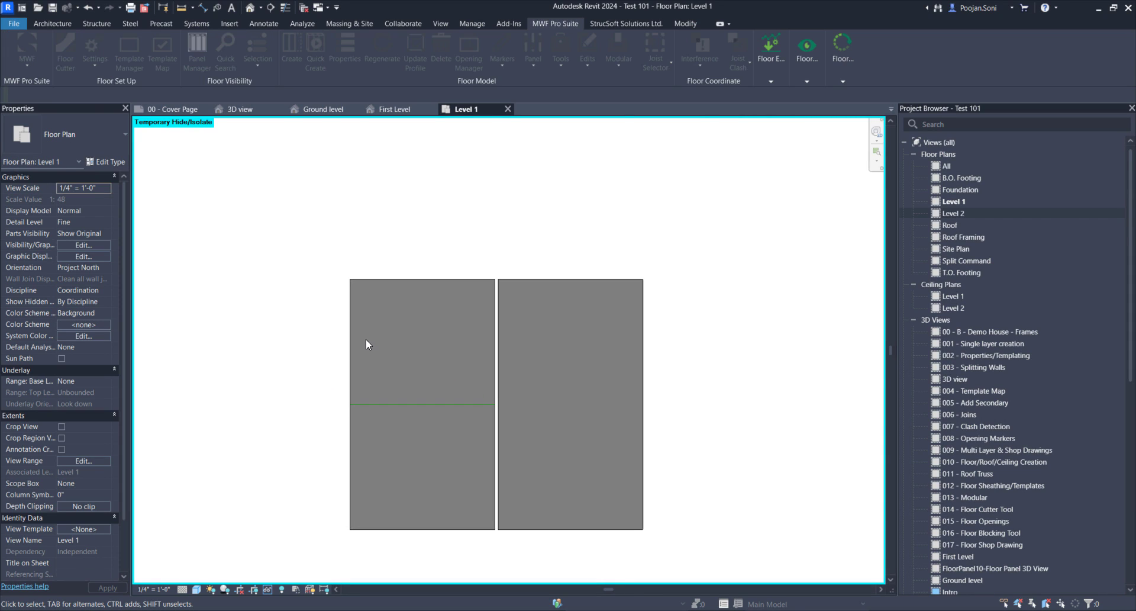
Step: Select the two pieces of the left floor slab in turn to check how it is divided along the model line
click(355, 334)
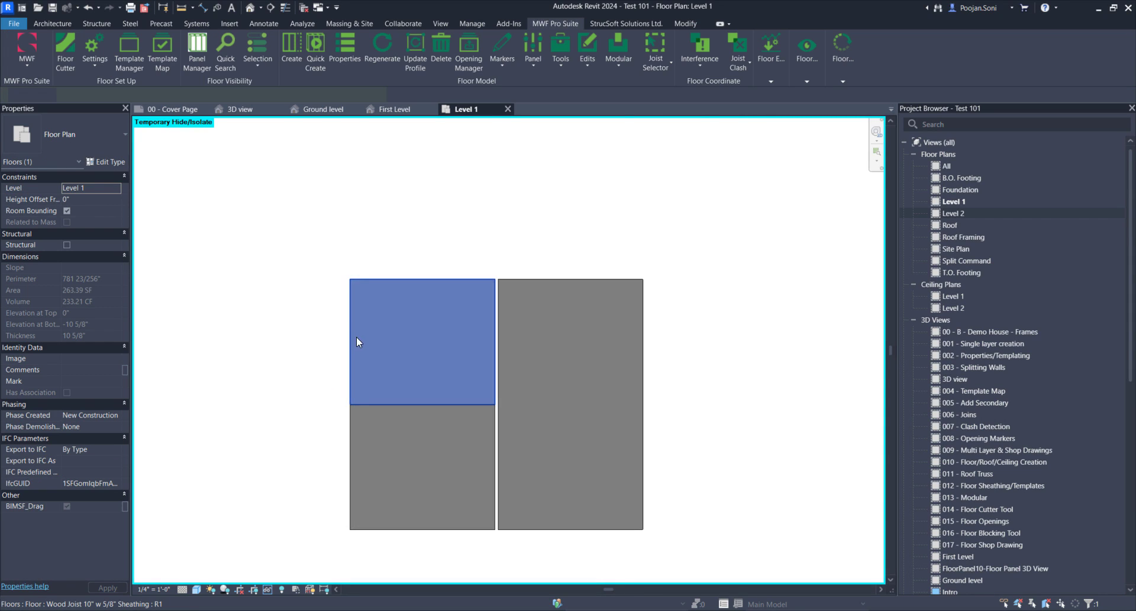
click(351, 447)
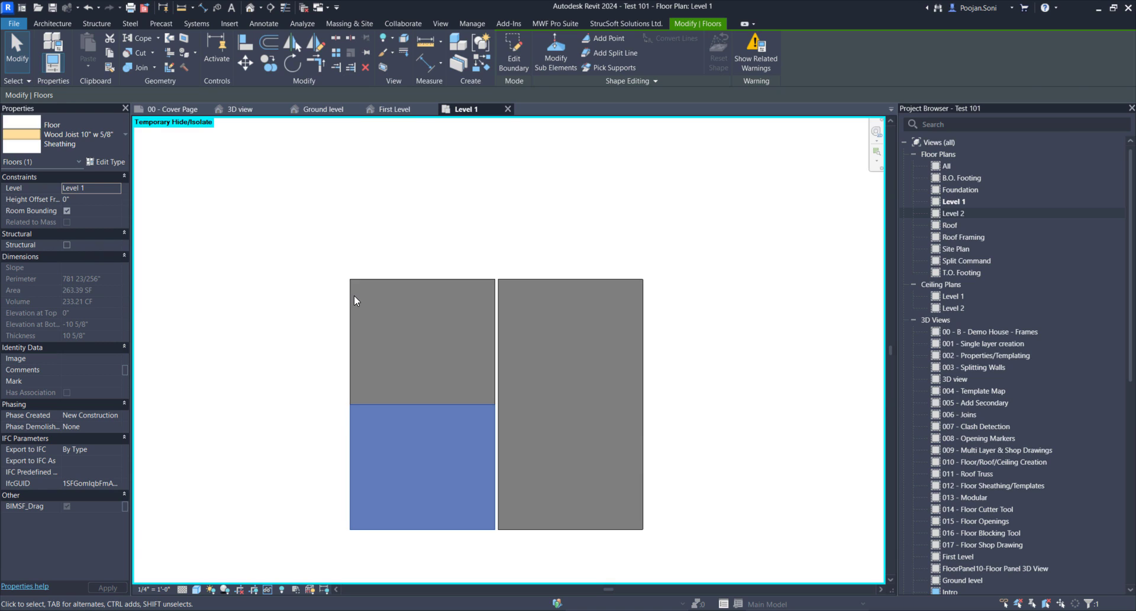
click(354, 296)
key(Escape)
click(356, 424)
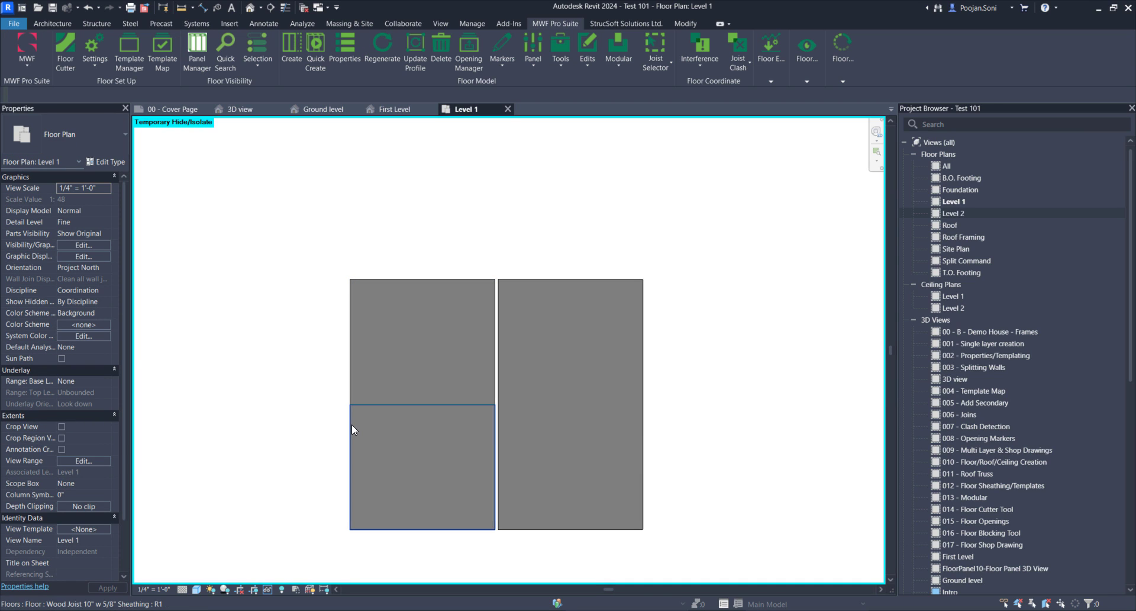
scroll(472, 284, down, 1)
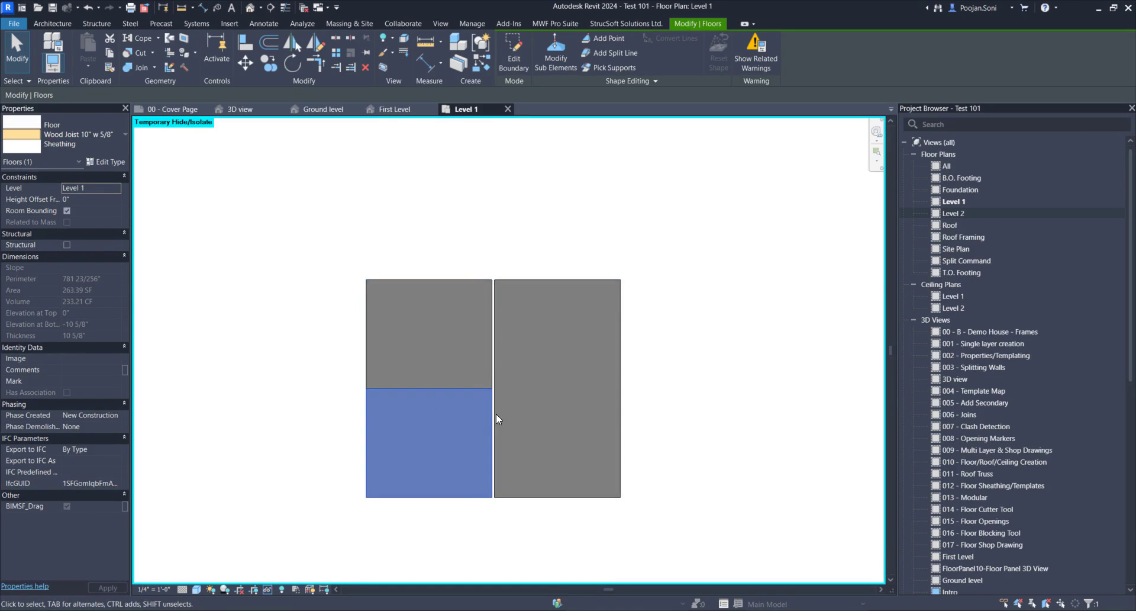
middle_drag(257, 514, 233, 445)
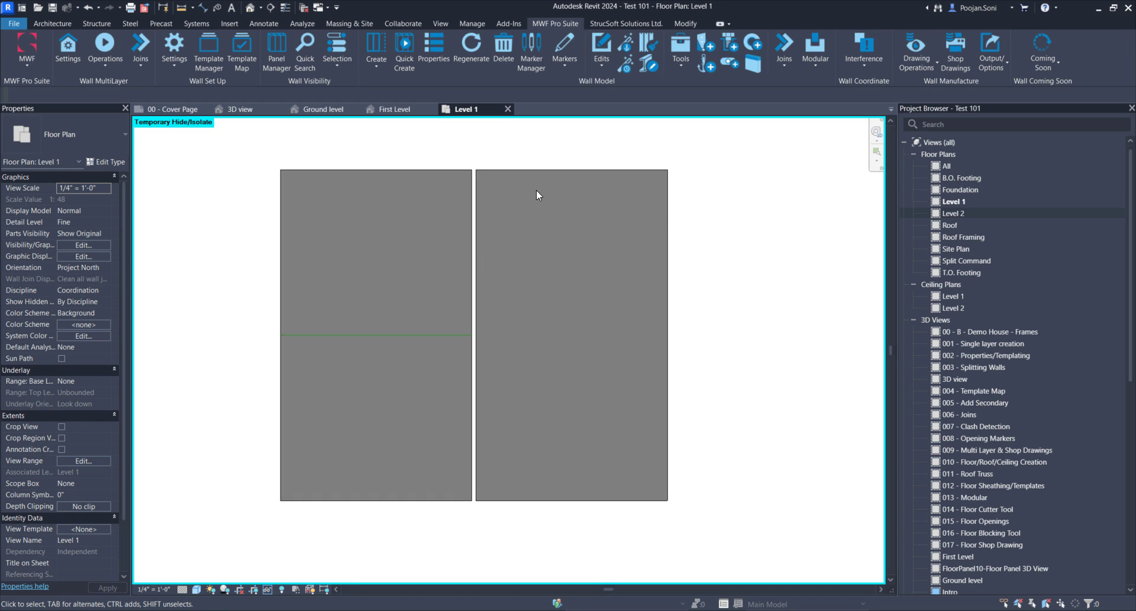
Step: Bring up the 3D view and orbit in on the three sample walls standing beside the house
click(237, 109)
scroll(638, 415, down, 2)
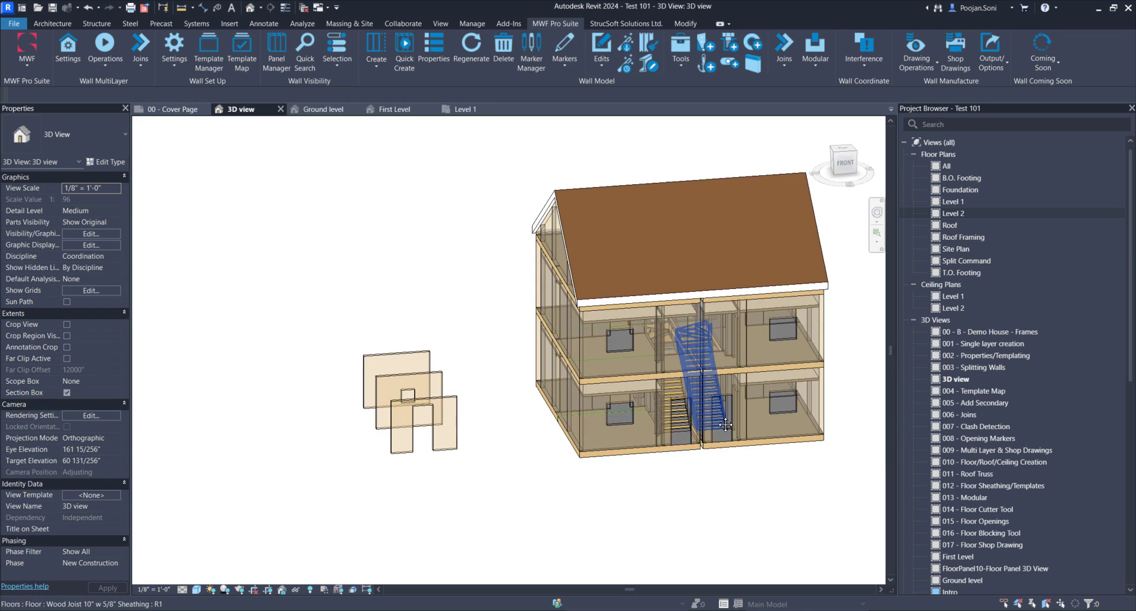
middle_drag(728, 401, 657, 428)
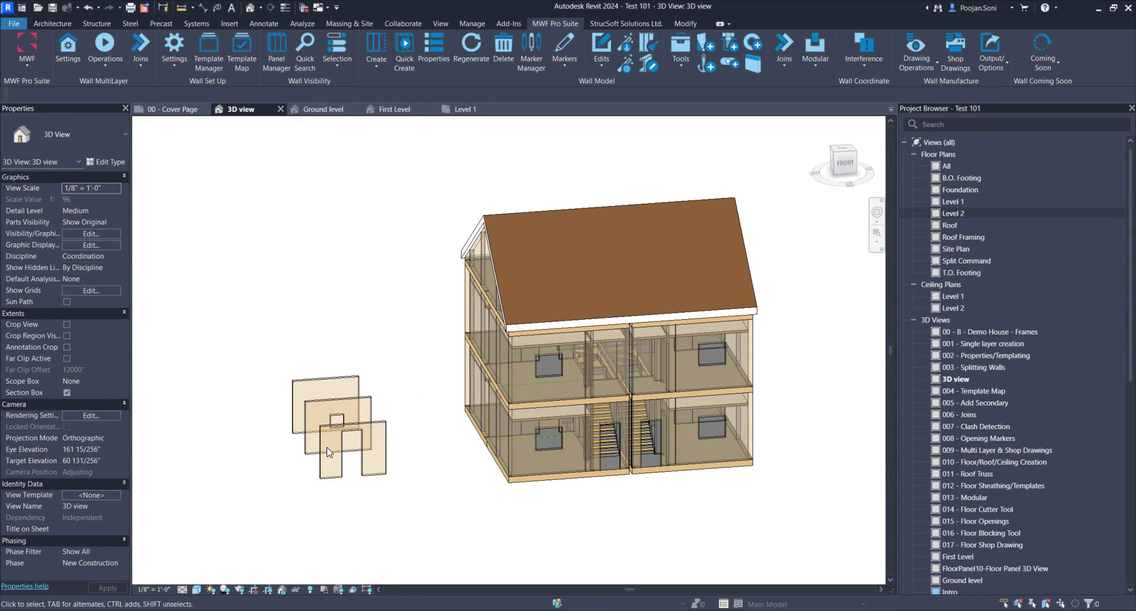
shift+middle_drag(388, 361, 438, 369)
scroll(380, 363, up, 2)
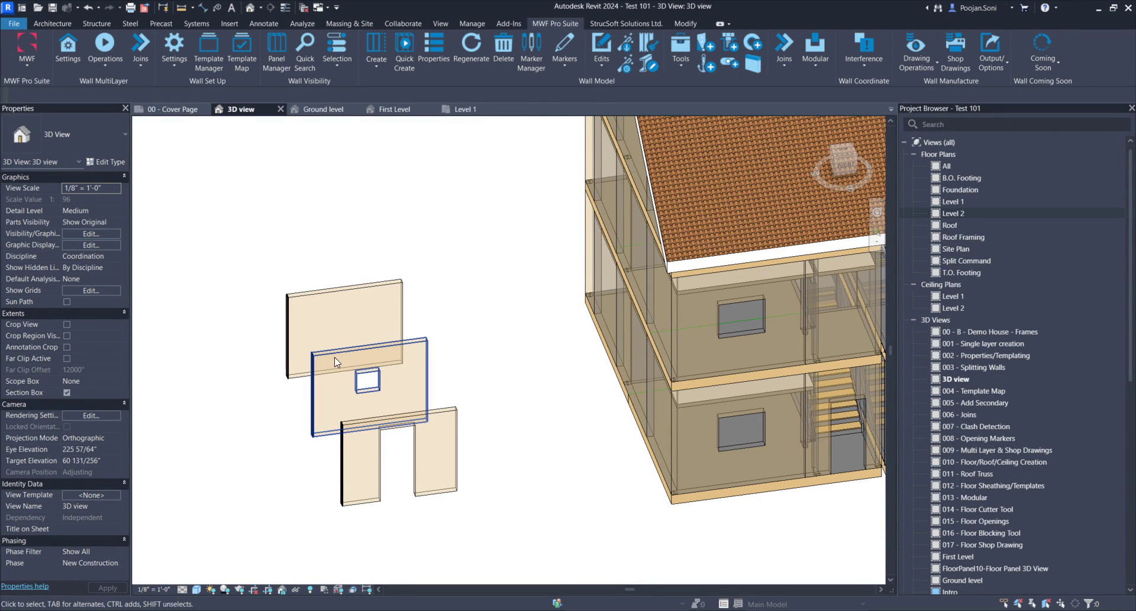
Step: Review the wall templates of the MWF_Wood folder in the Template Manager, then close it
click(208, 56)
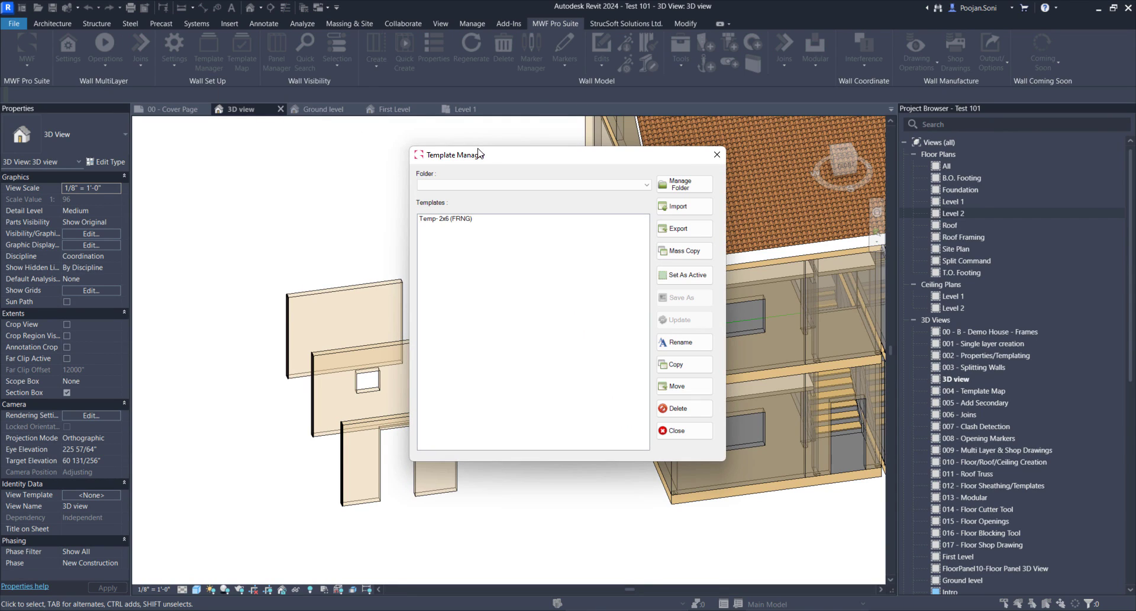
drag(480, 154, 527, 146)
click(523, 177)
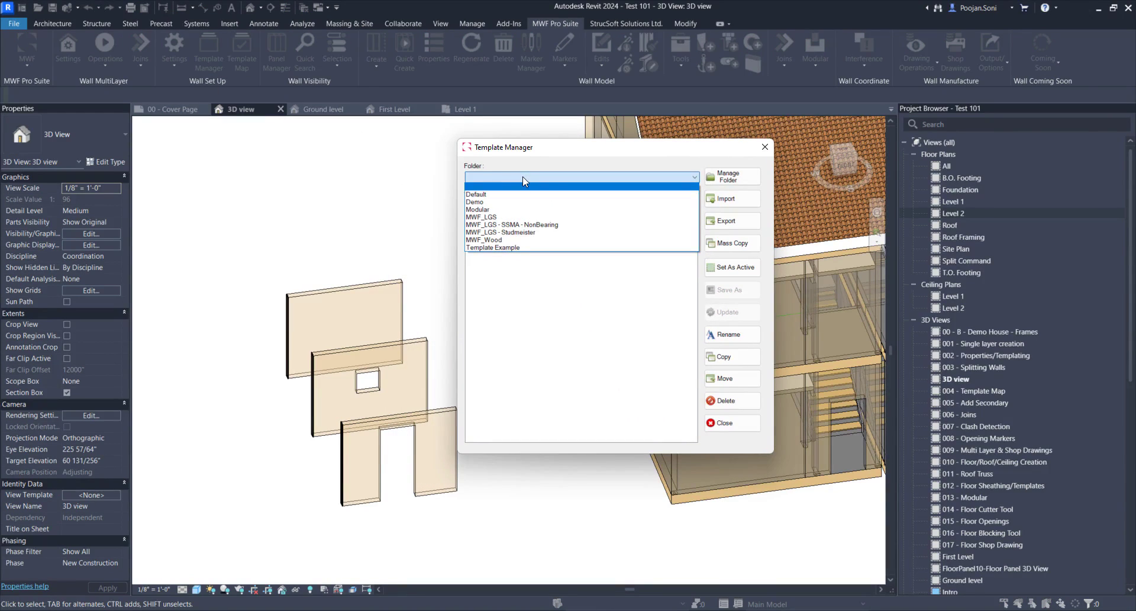
click(502, 240)
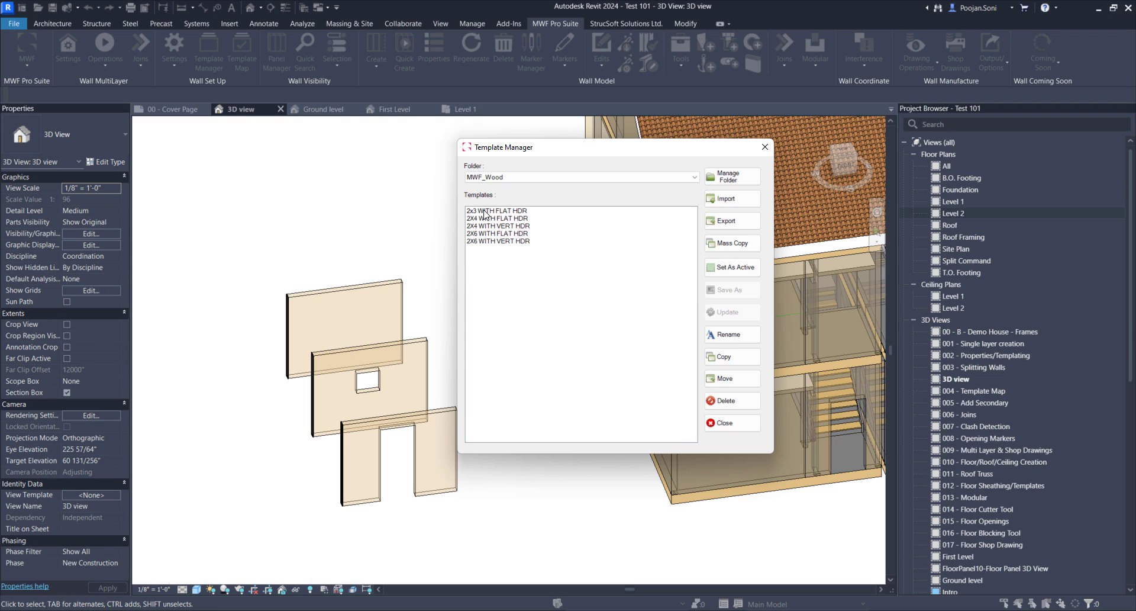
drag(511, 147, 563, 137)
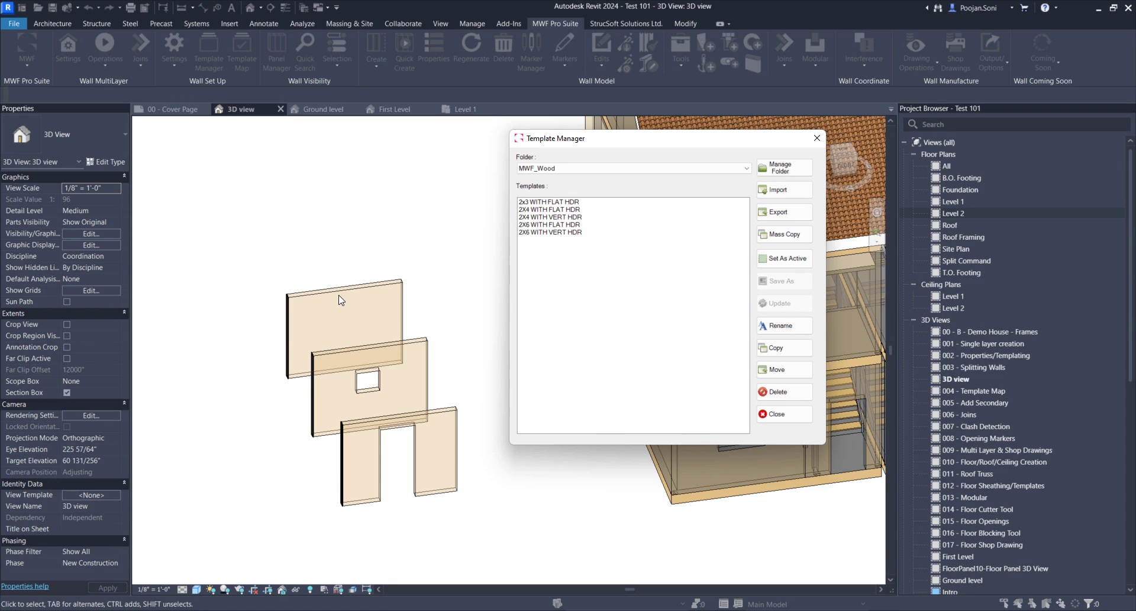
click(817, 138)
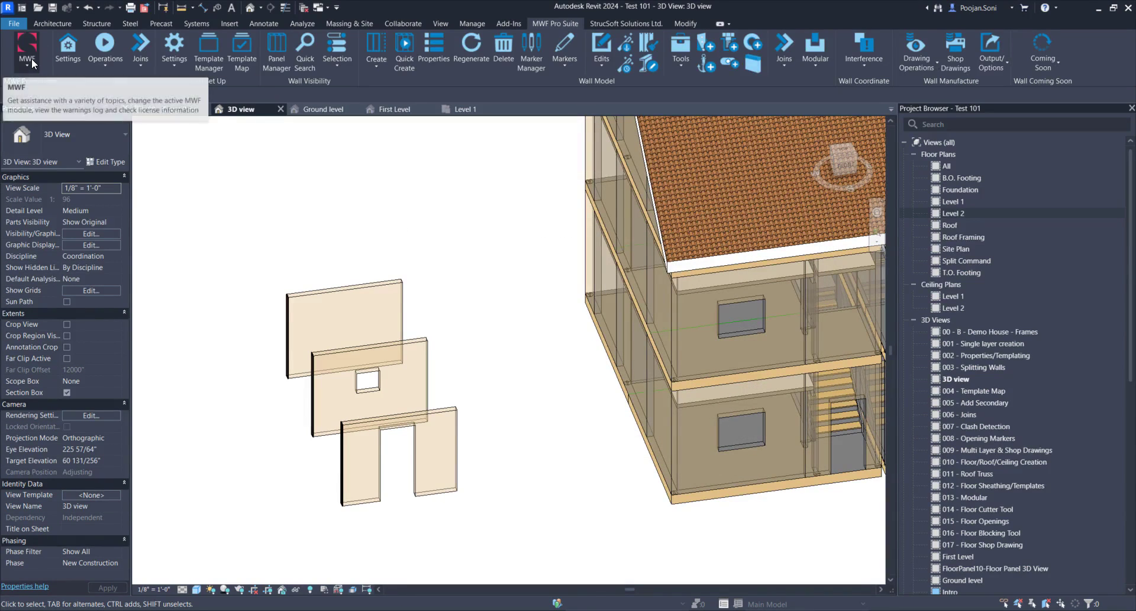
Step: Switch MWF to the floor module and review the Template Manager's floor folders, including the 2x10 templates in Demo Floor
click(33, 62)
click(40, 135)
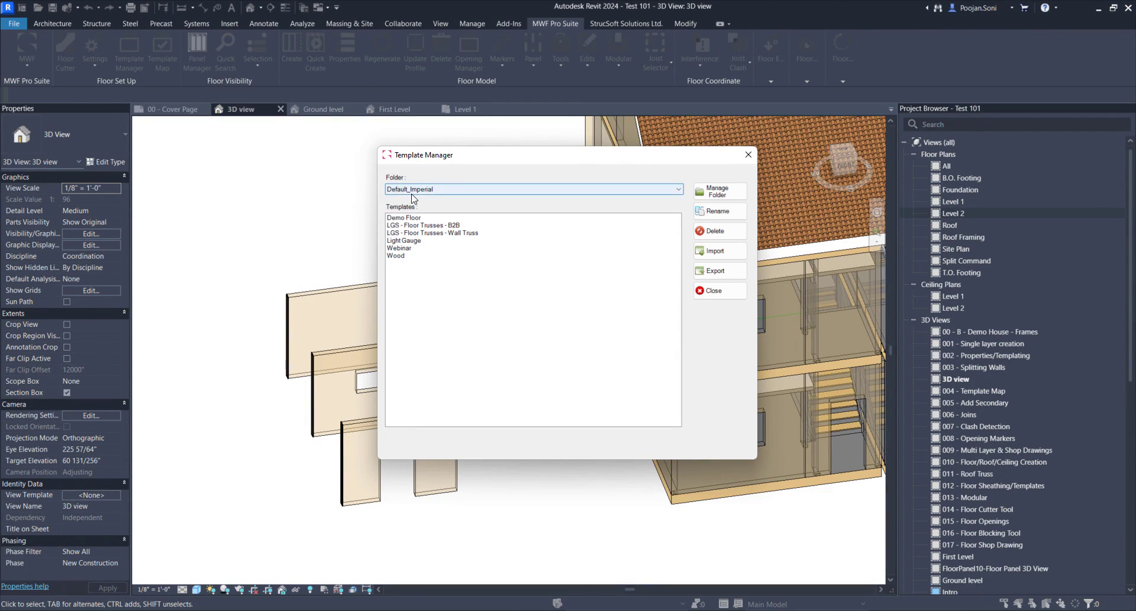
click(412, 190)
click(422, 211)
click(424, 189)
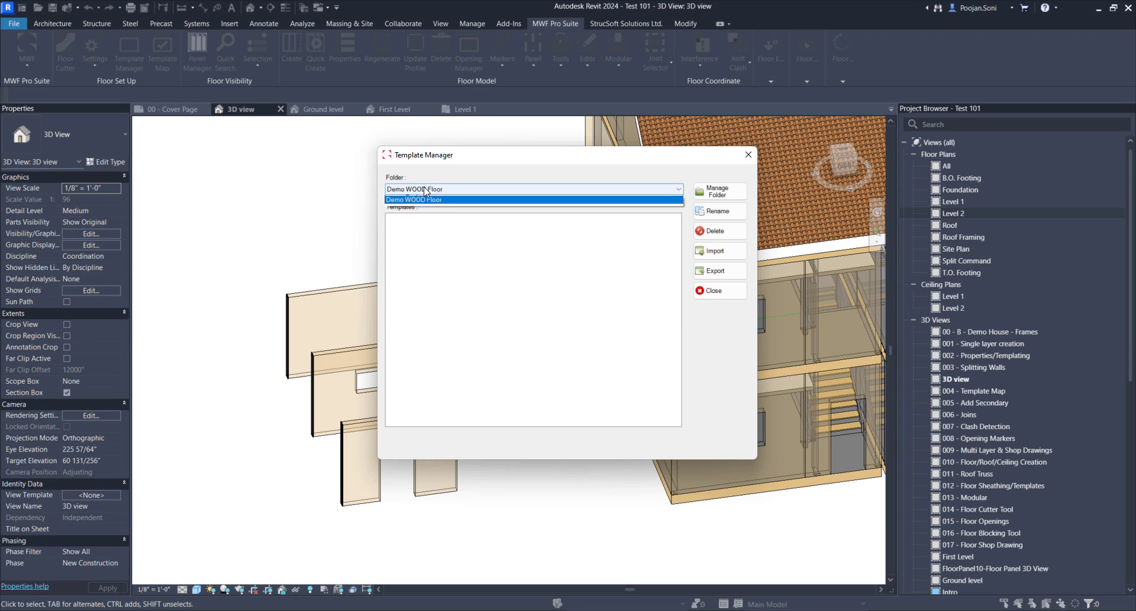
click(426, 207)
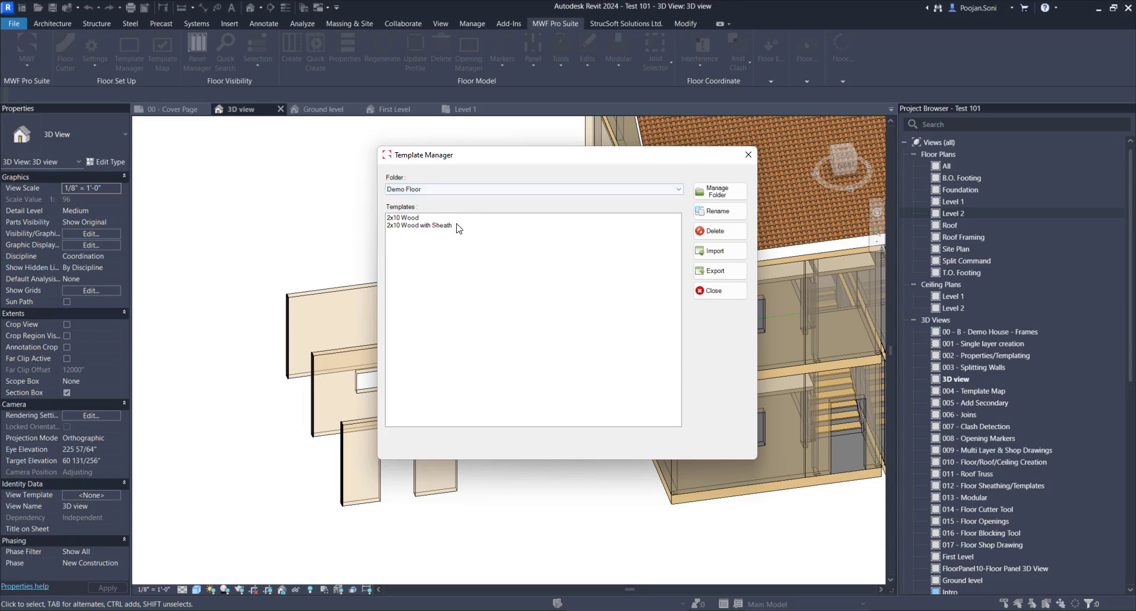
click(411, 219)
click(414, 225)
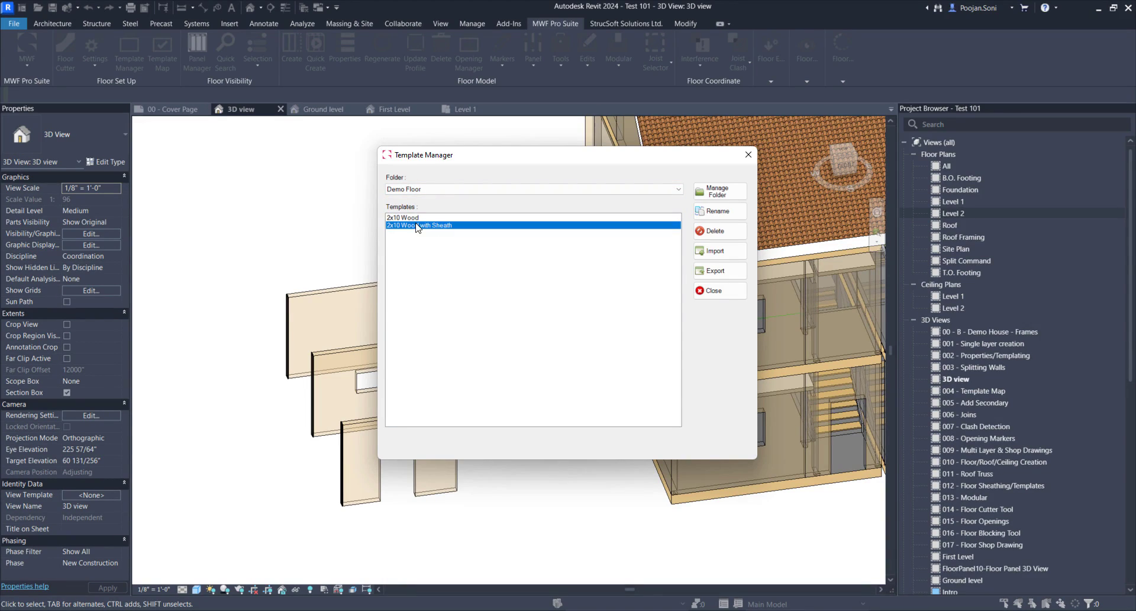
click(430, 187)
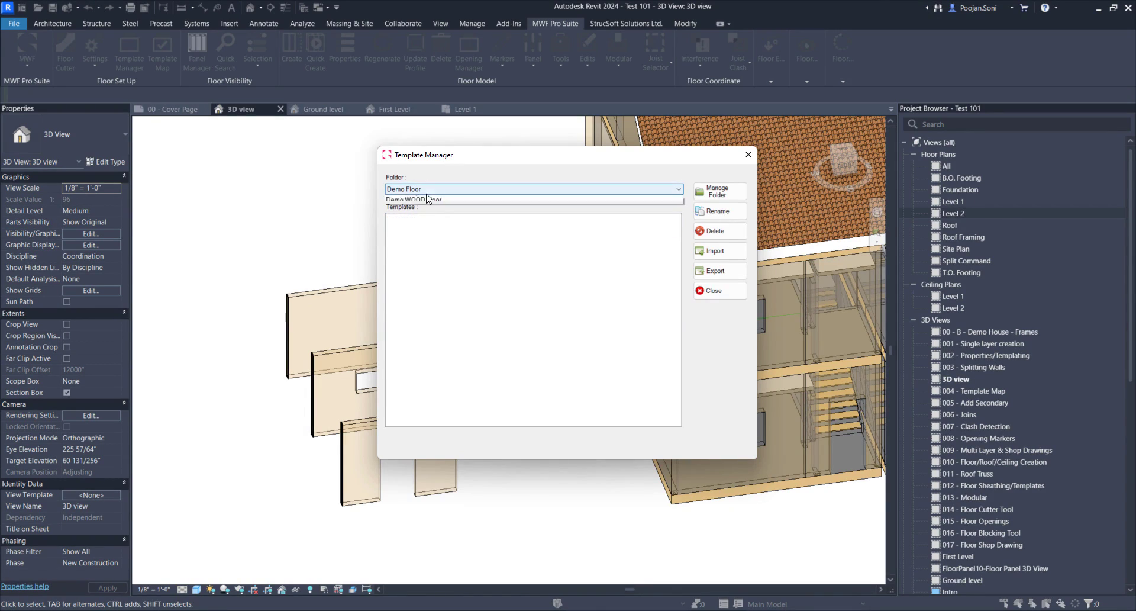
click(424, 189)
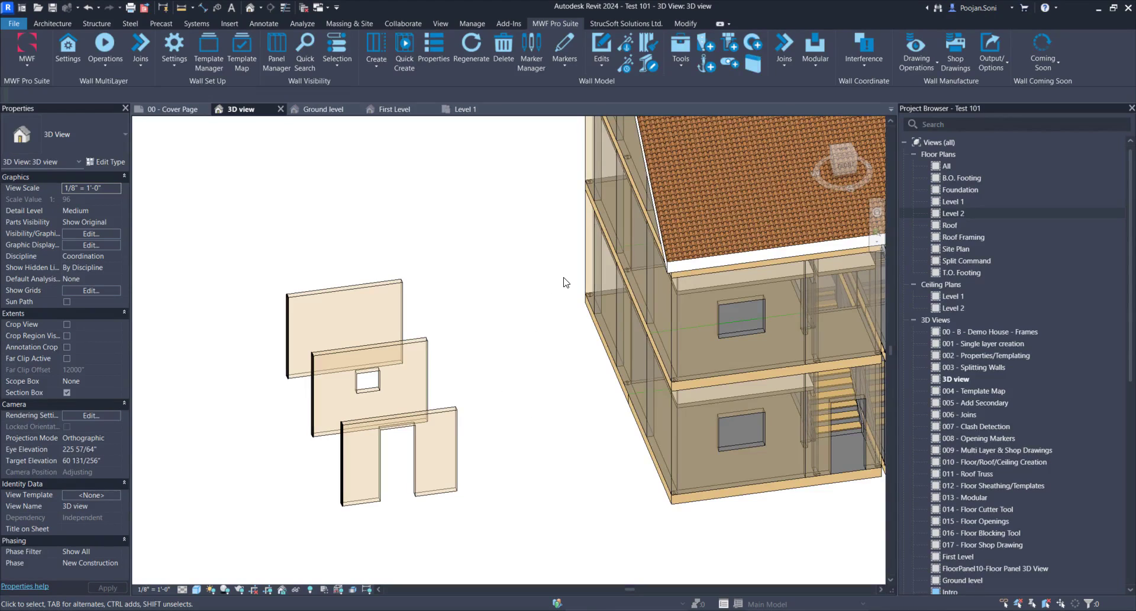
Step: Bring up the Ground level view and open the Project Benchmark settings for walls
click(319, 110)
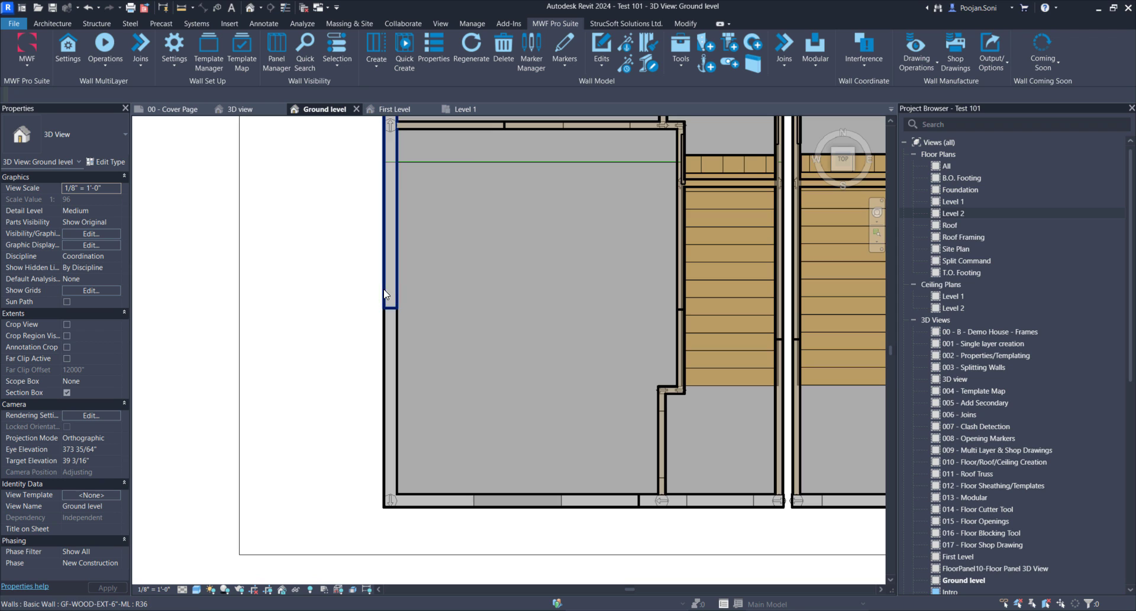
click(168, 54)
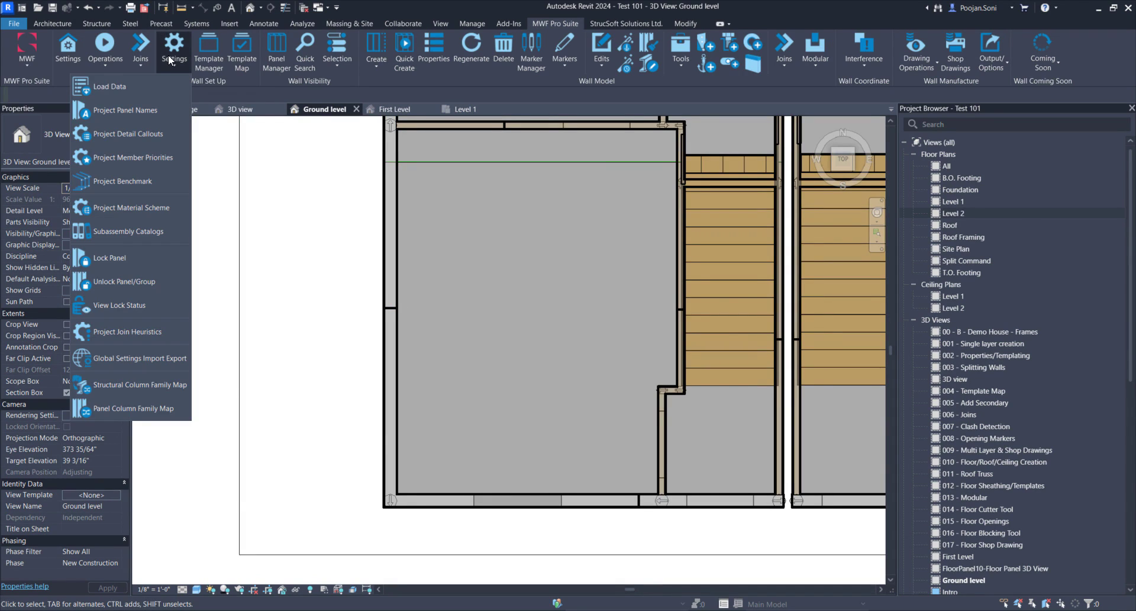
click(112, 182)
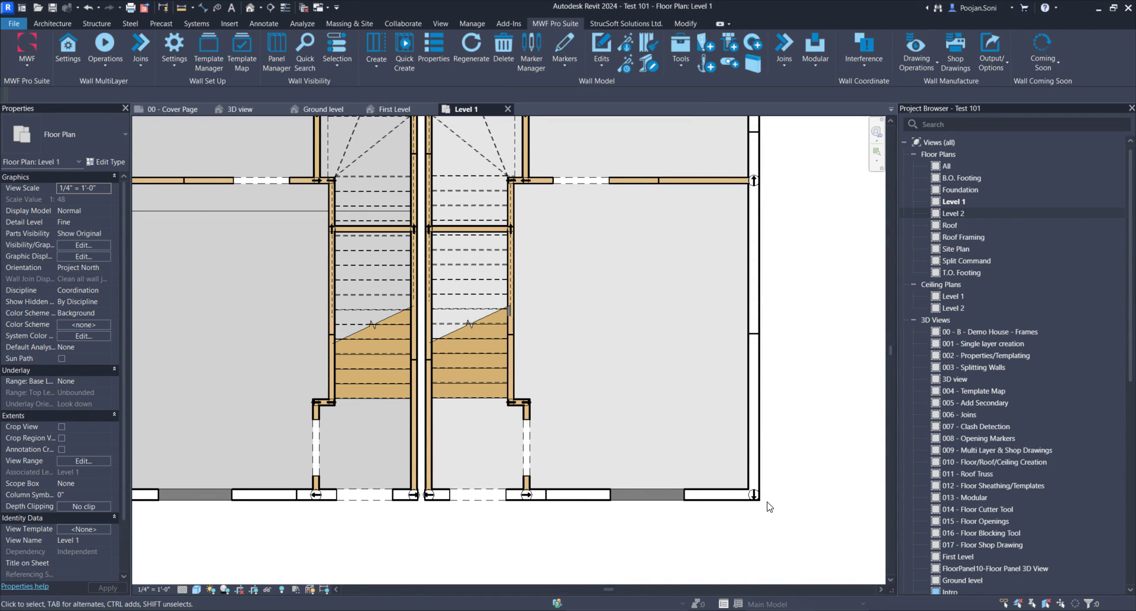
Step: For the two exterior walls meeting at the house's lower-right corner, set up a project benchmark of type mwfBenchmark : Default with prefix BM
middle_drag(794, 519, 727, 525)
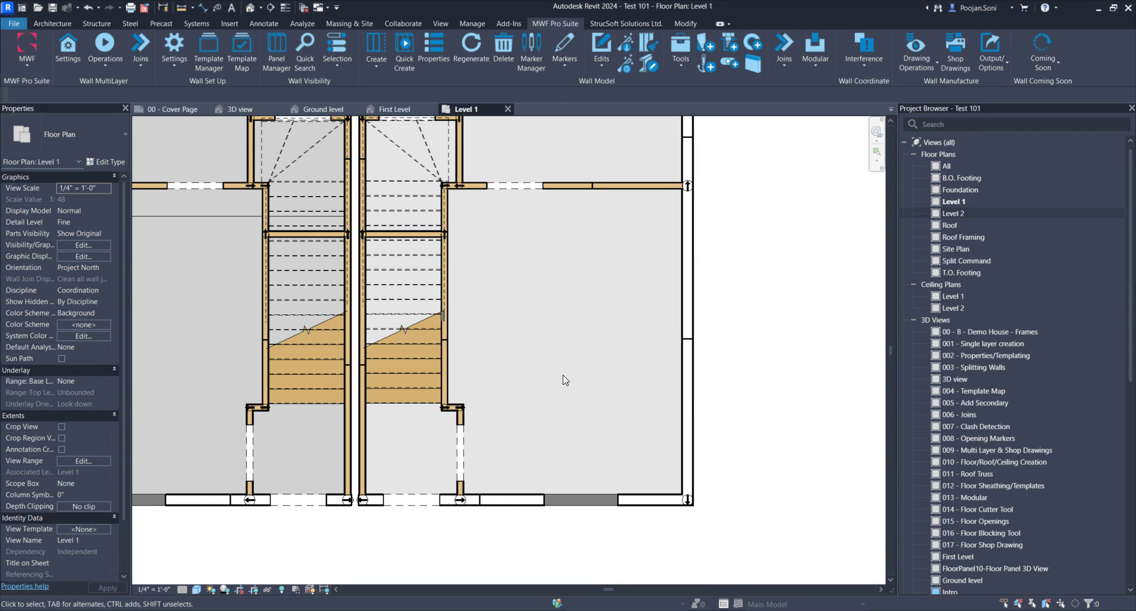
click(686, 355)
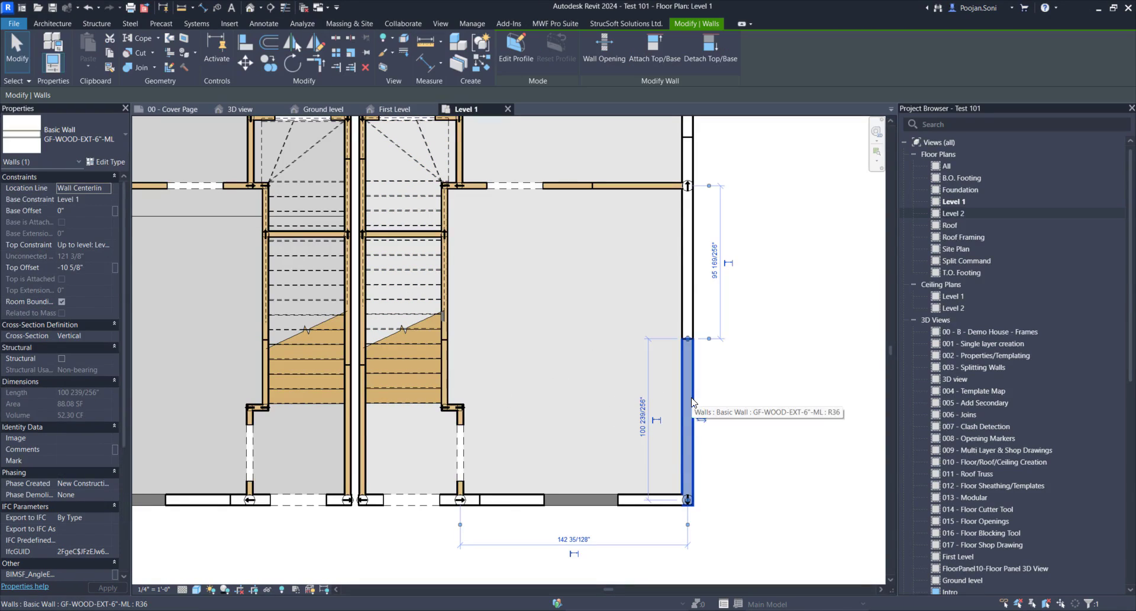
ctrl+click(638, 501)
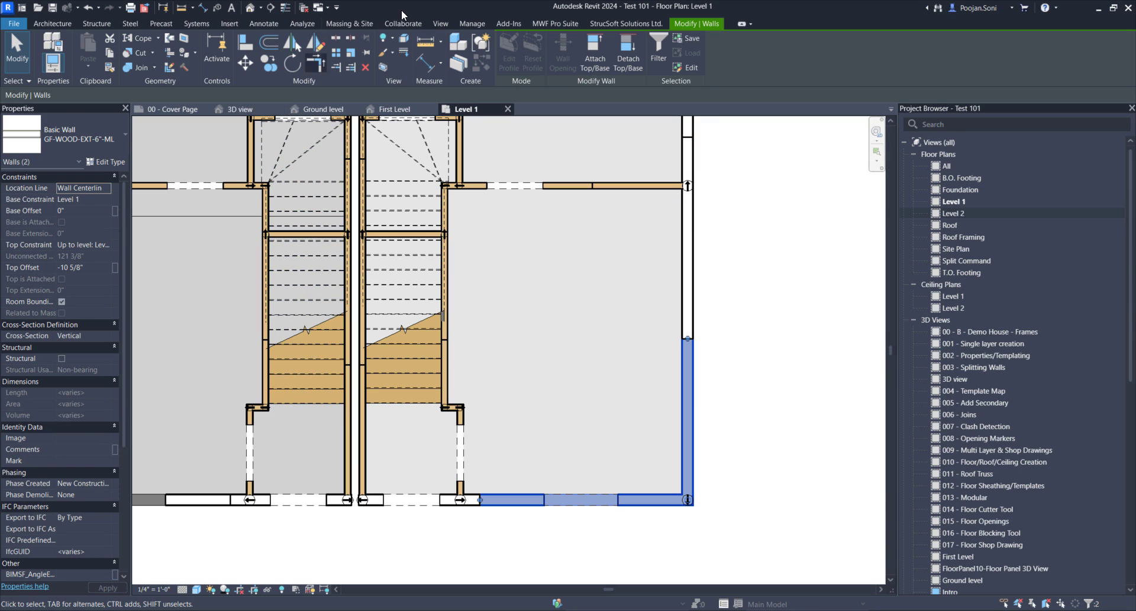
click(555, 24)
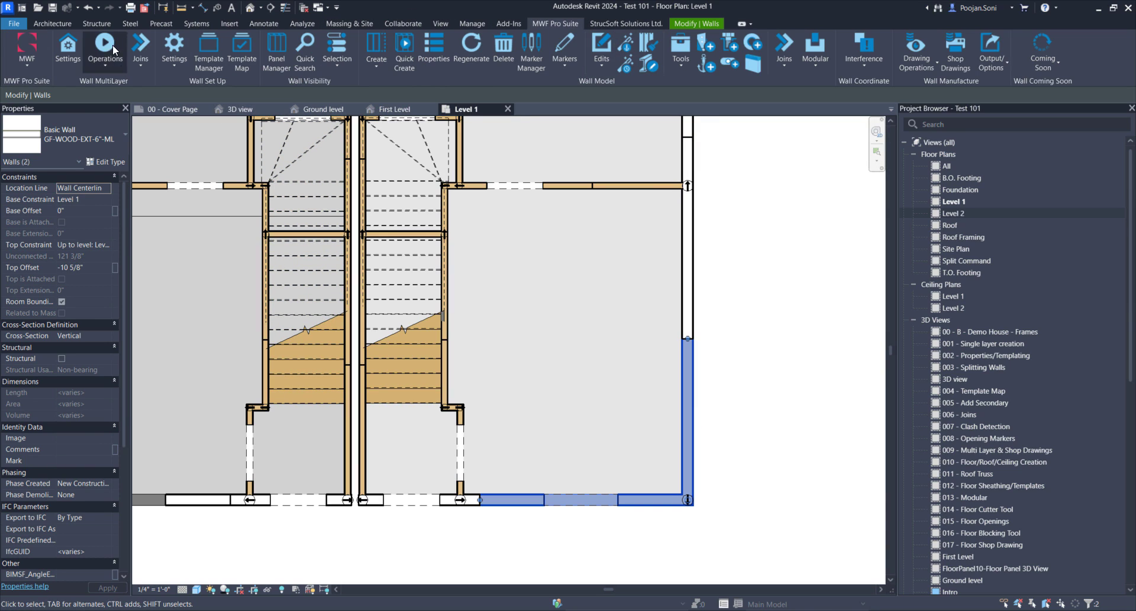
click(169, 55)
click(136, 183)
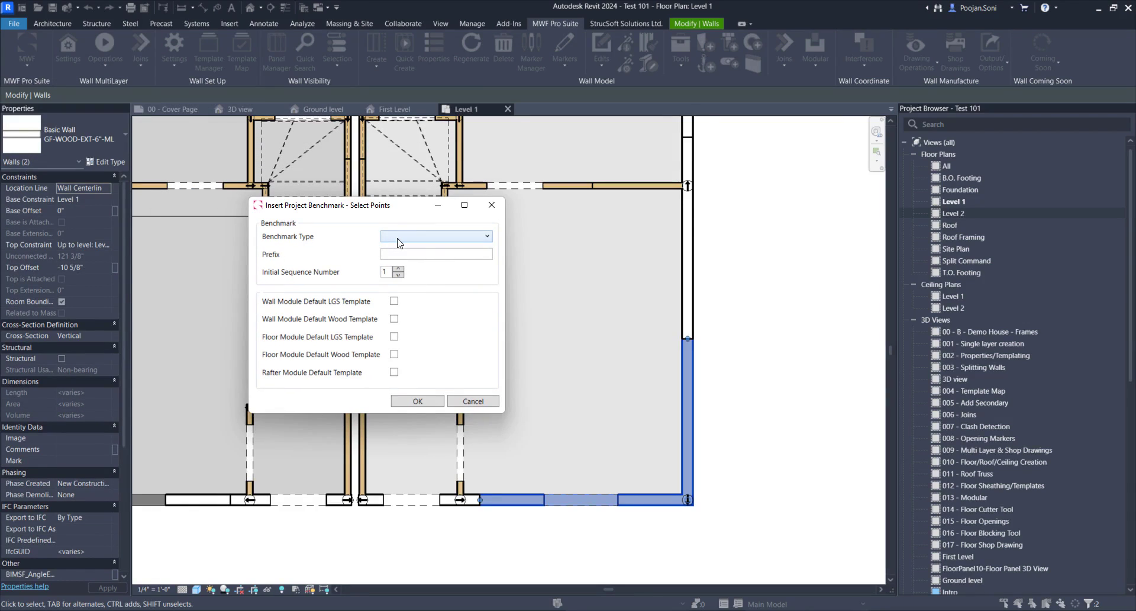
click(399, 236)
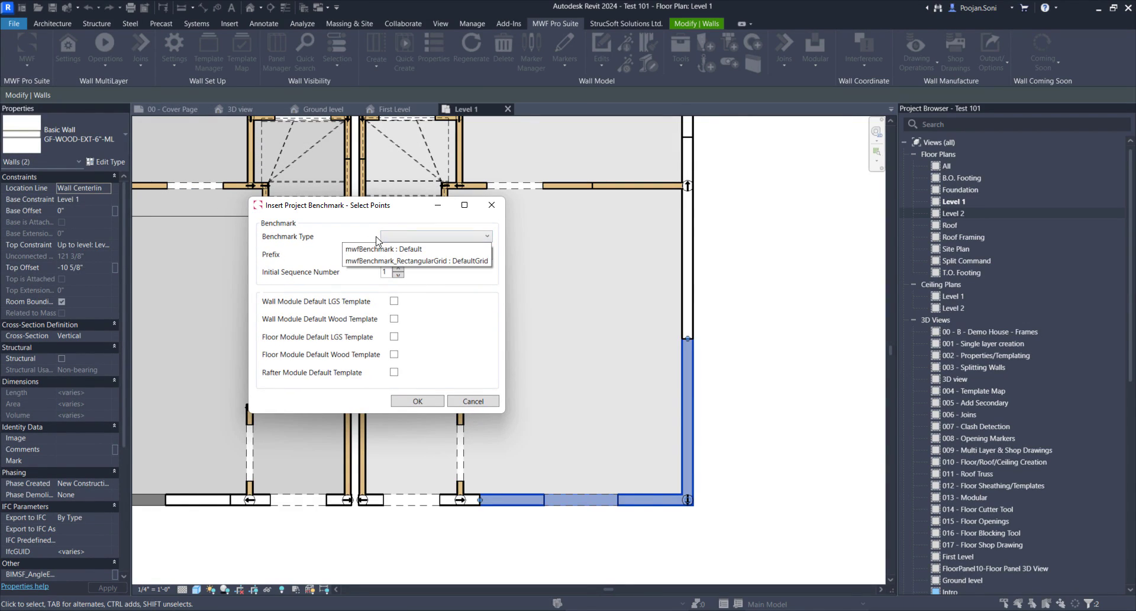
click(416, 253)
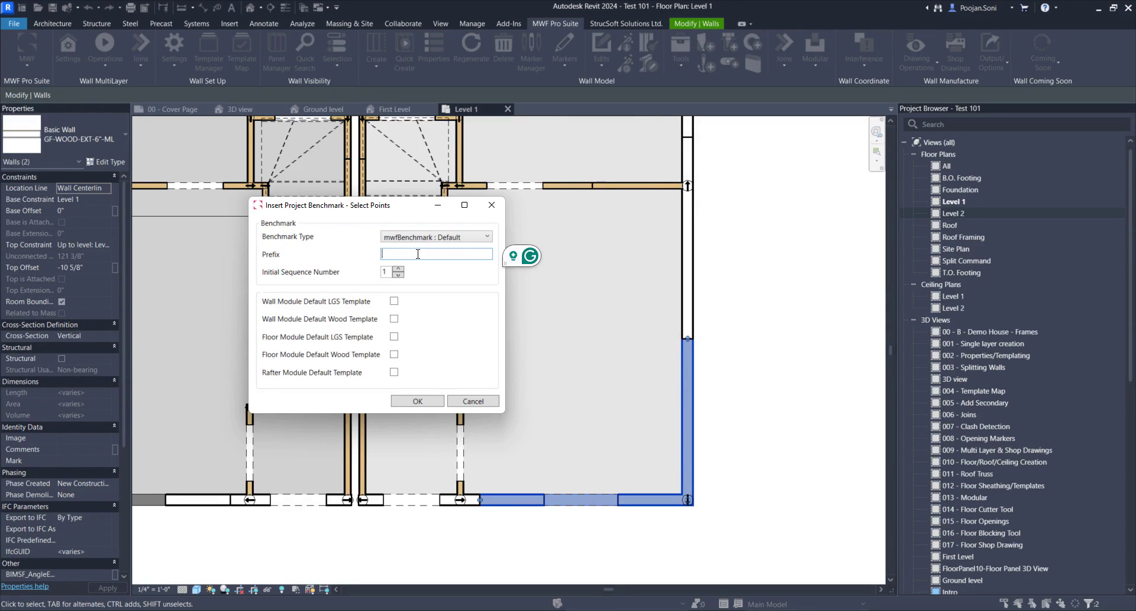
text(BM)
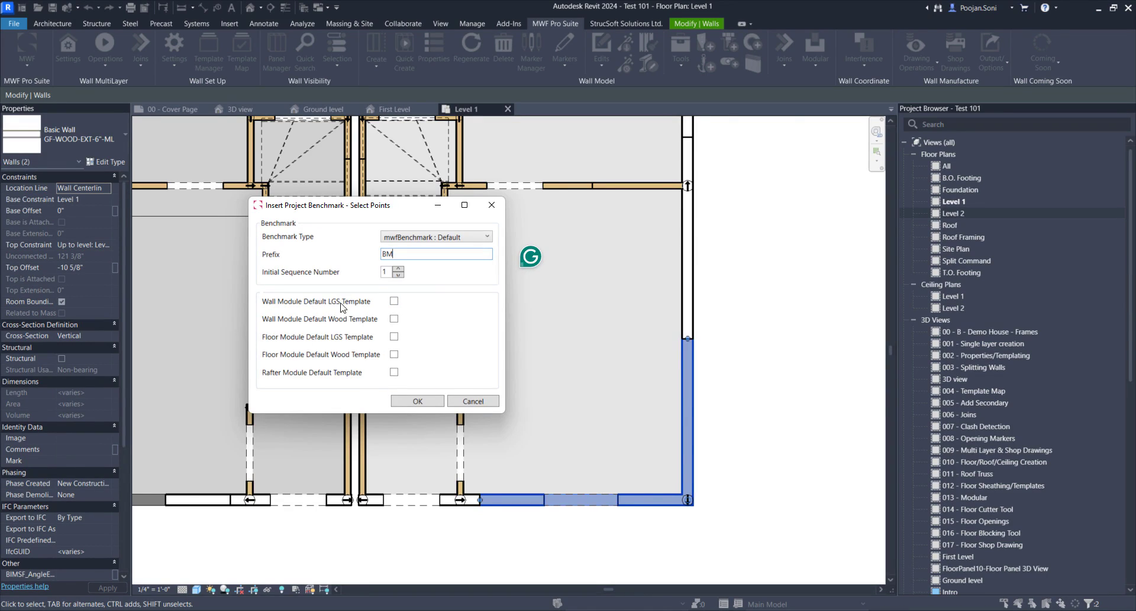
Step: Enable the default wood templates for the wall and floor modules plus the rafter default template, and insert the benchmark
click(394, 319)
click(394, 354)
click(394, 372)
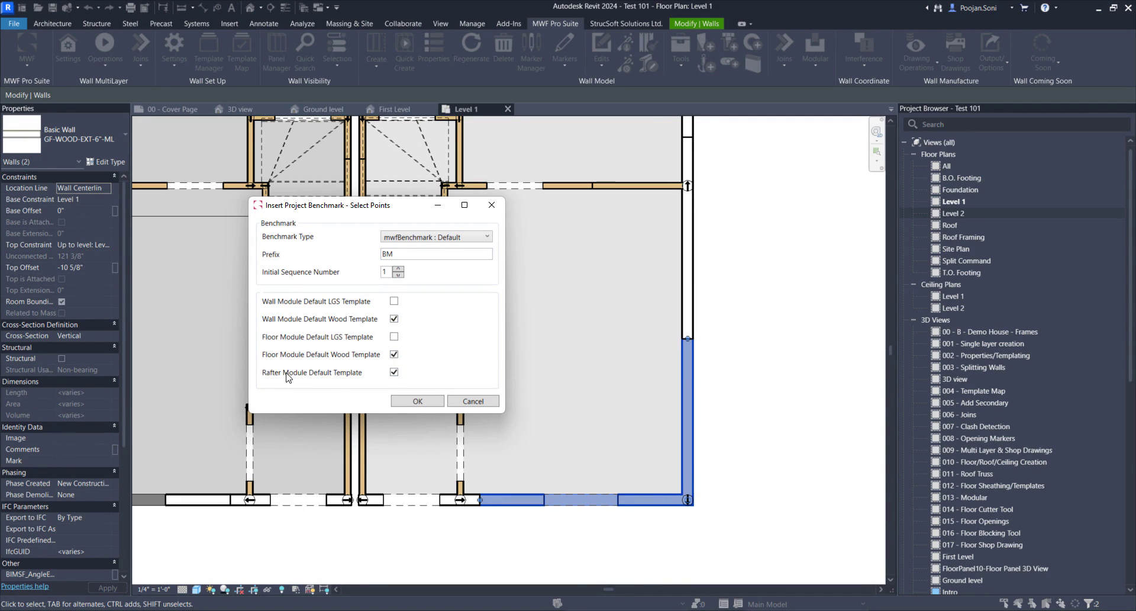
click(418, 401)
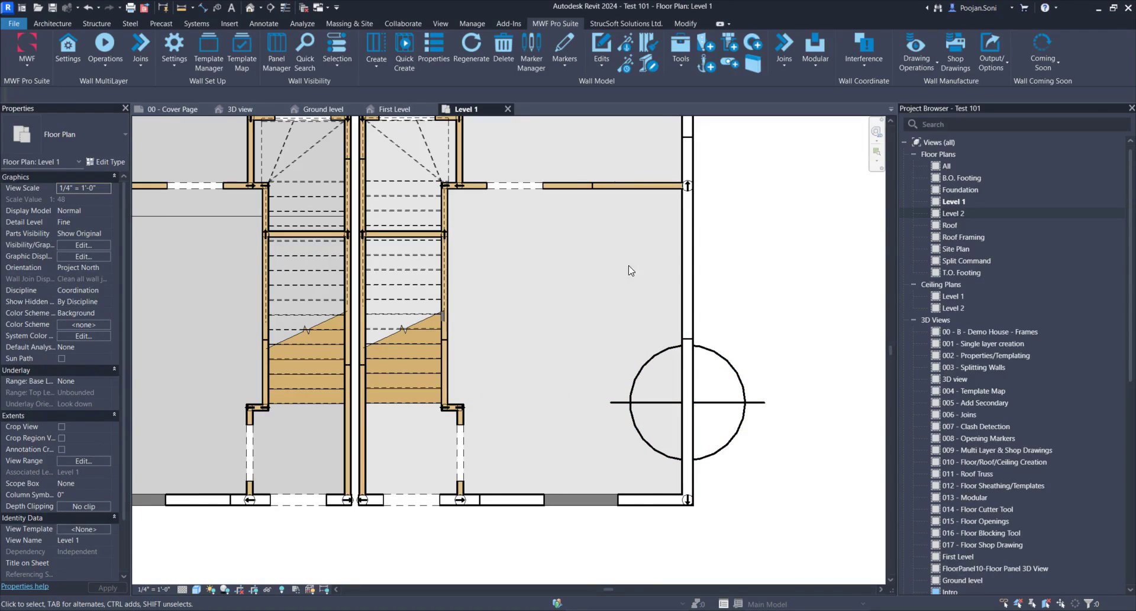
Step: Start MWF panel creation for the exterior wall with the window and the two adjoining side walls at the benchmark corner
click(657, 500)
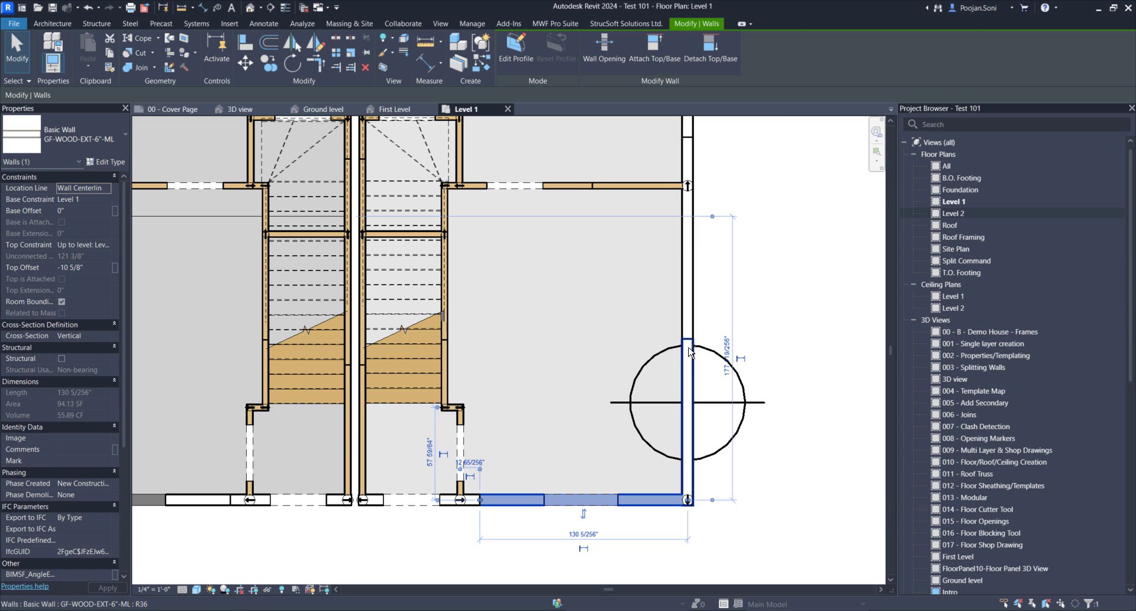
ctrl+click(689, 353)
ctrl+click(690, 316)
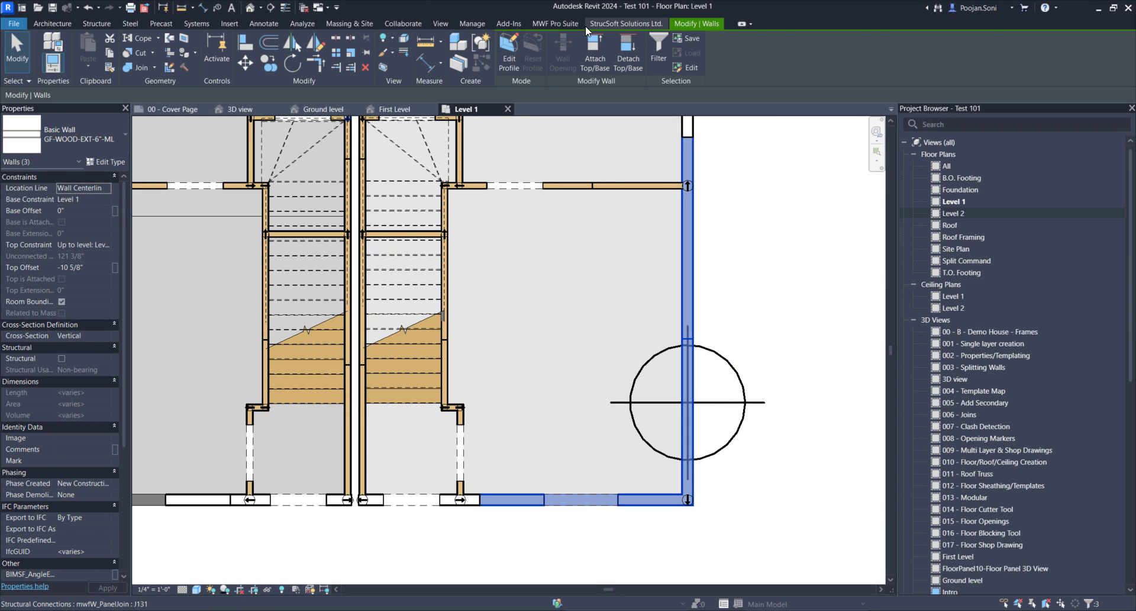
click(555, 23)
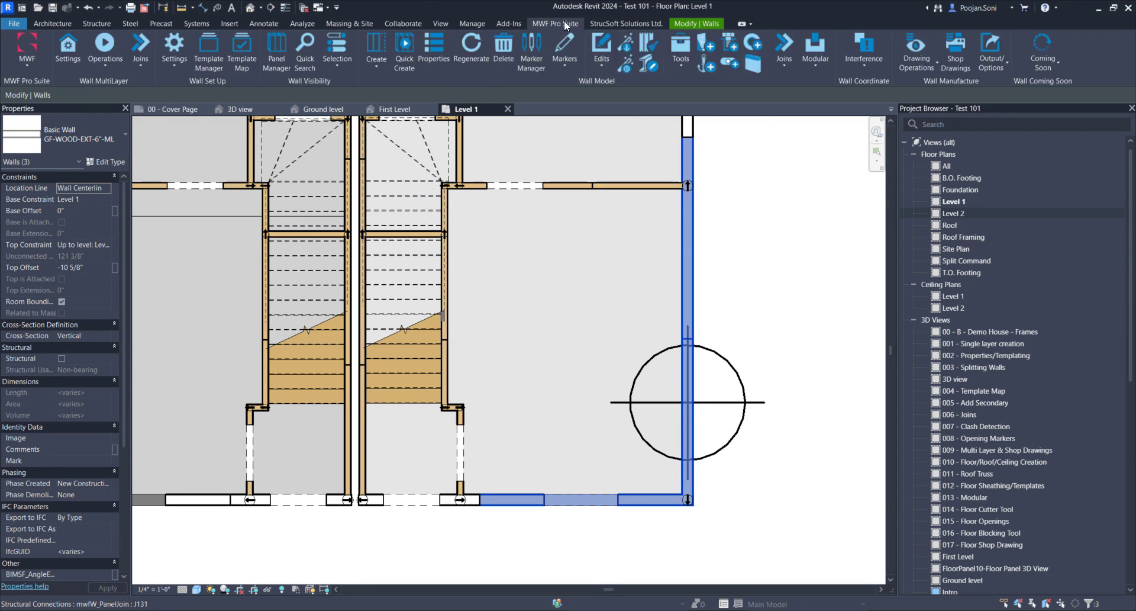
click(386, 38)
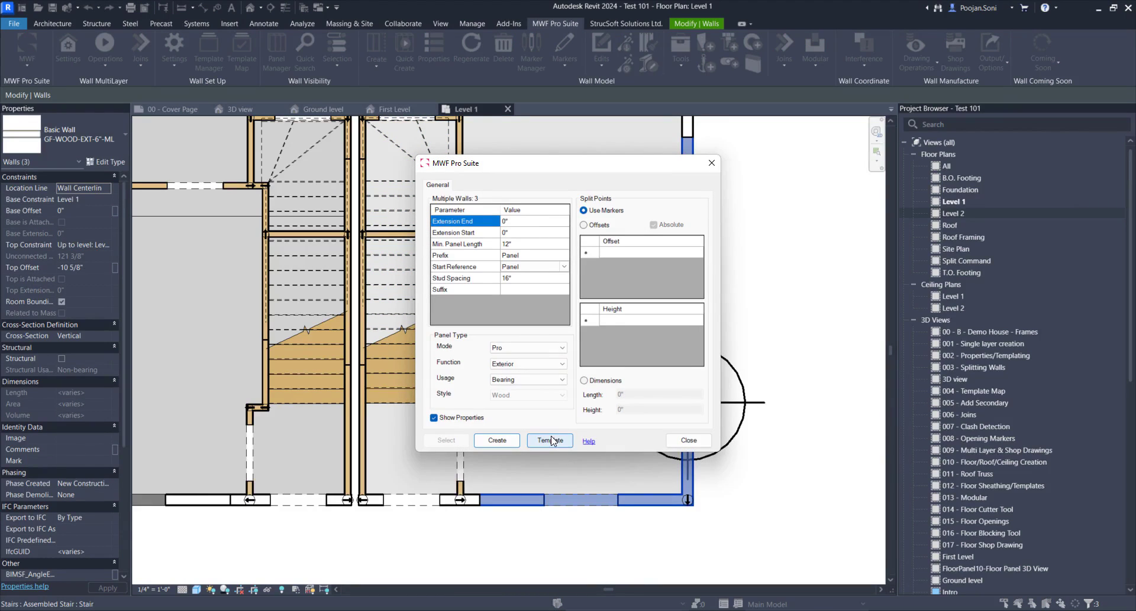
Step: Set the Wood Benchmark template from the Default folder as active for the selected walls
click(552, 440)
drag(499, 160, 316, 157)
click(272, 187)
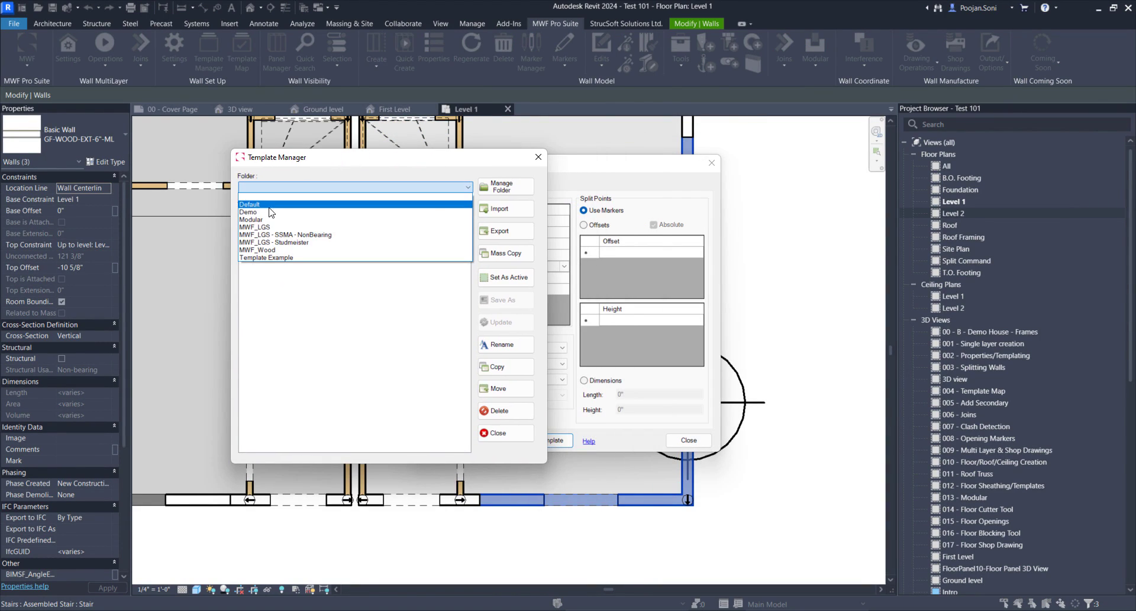
click(269, 204)
click(278, 236)
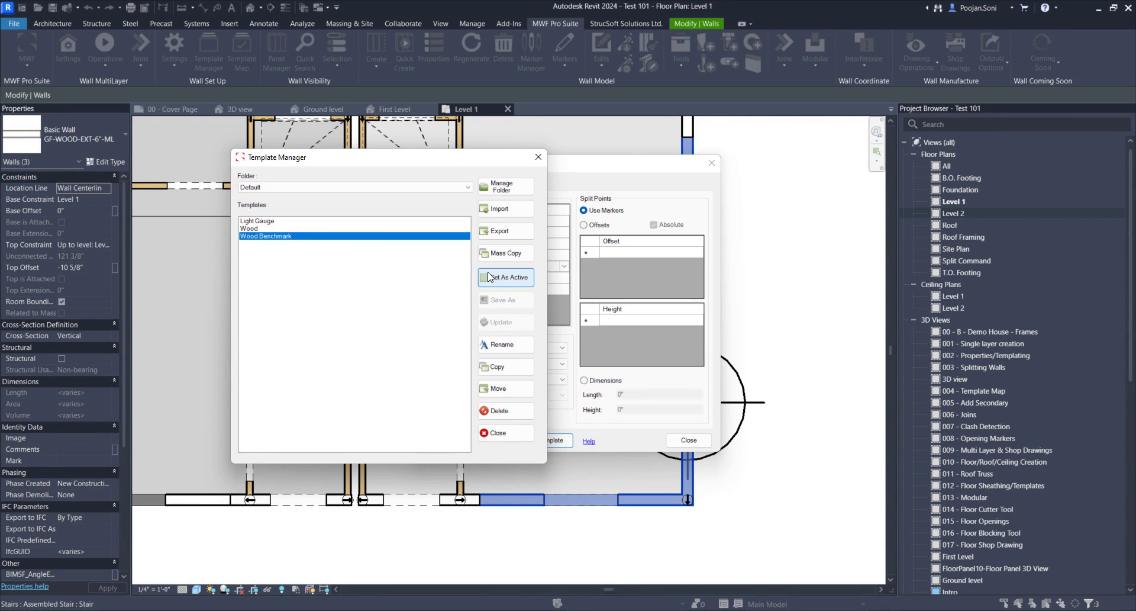
click(502, 434)
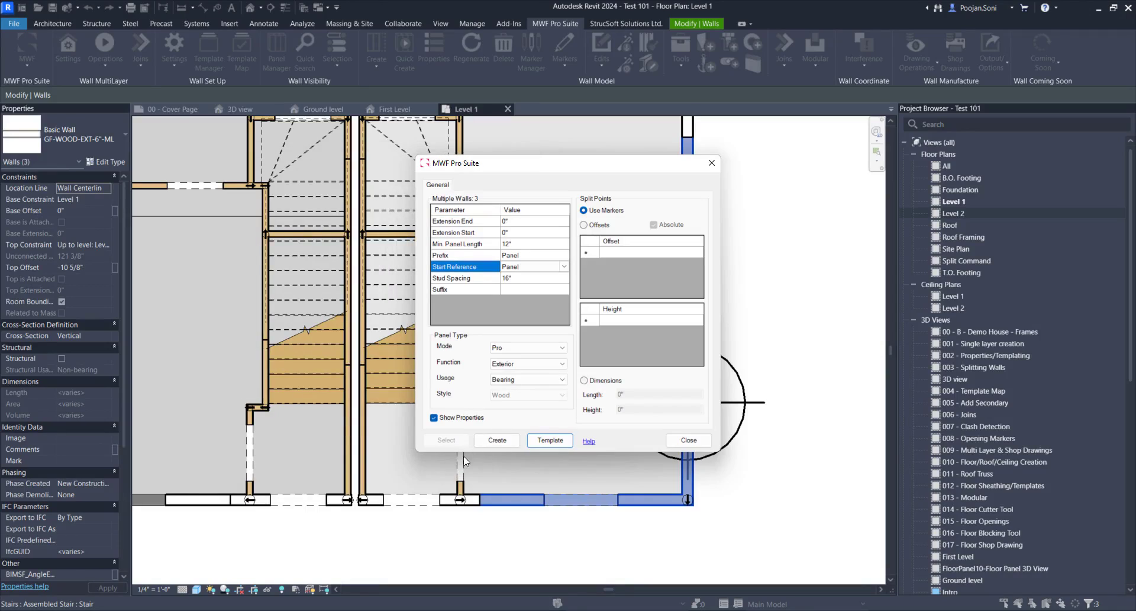
Step: Create the framed panels for the three walls and inspect the stud layout against the benchmark's centre line
click(497, 440)
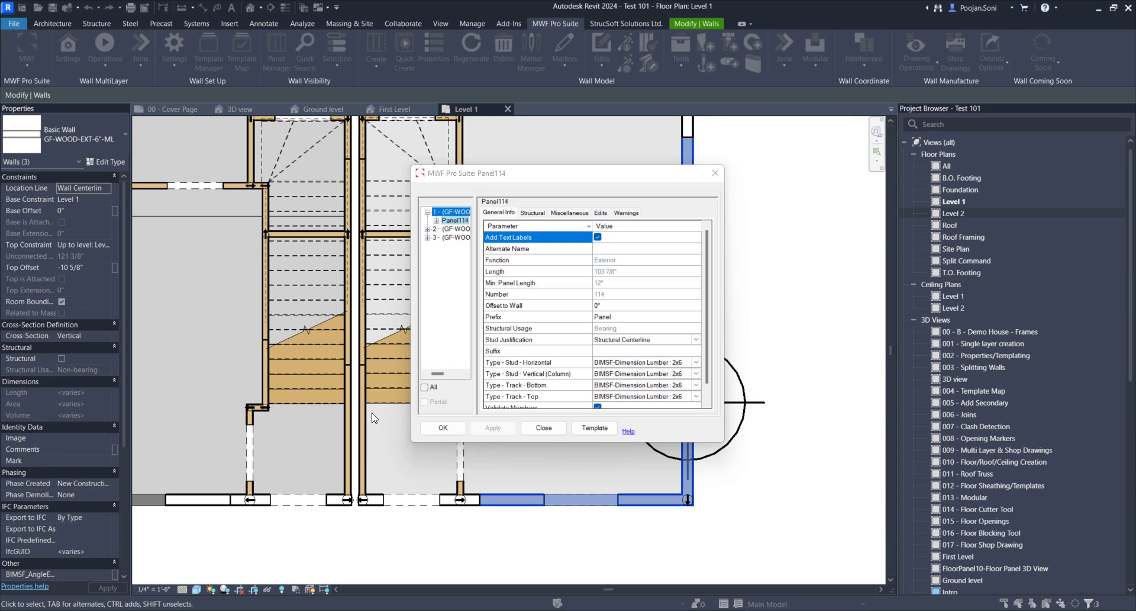
click(442, 427)
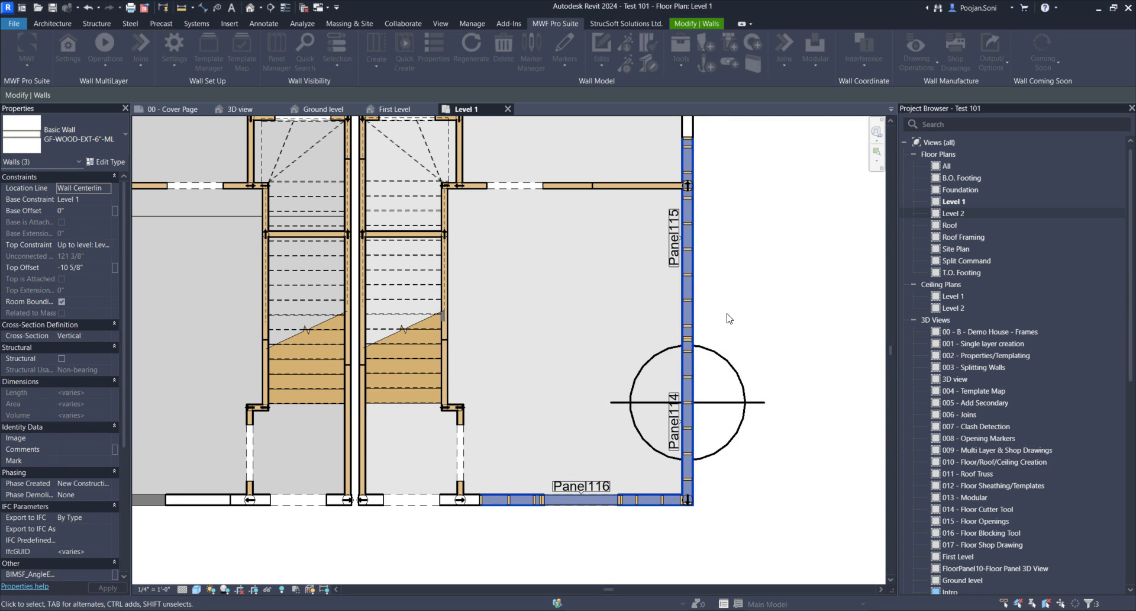
click(728, 318)
scroll(778, 349, up, 5)
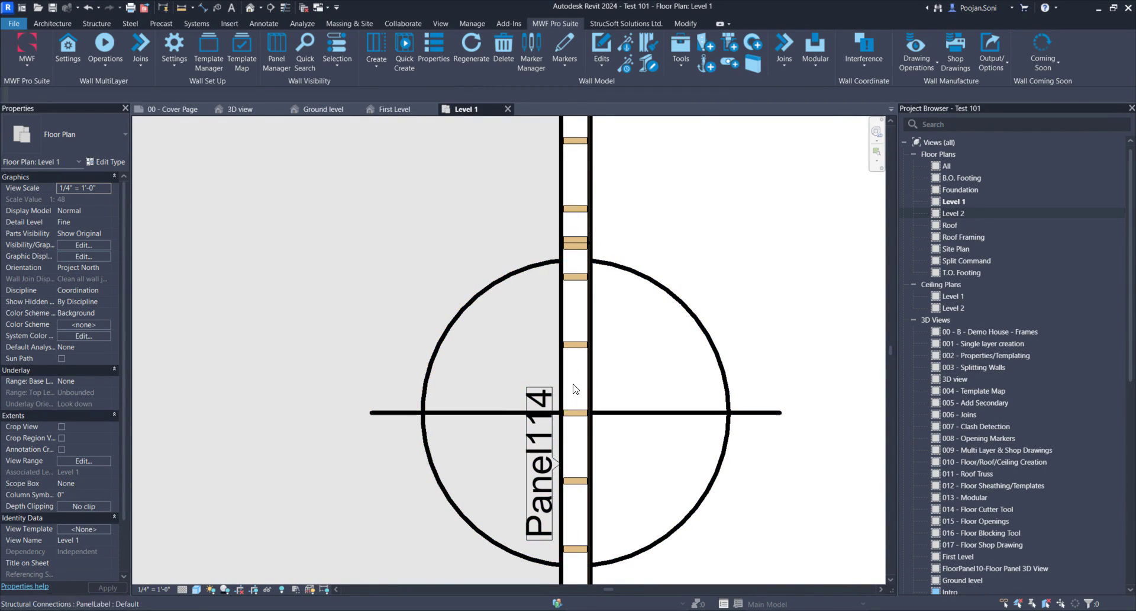
scroll(574, 395, down, 4)
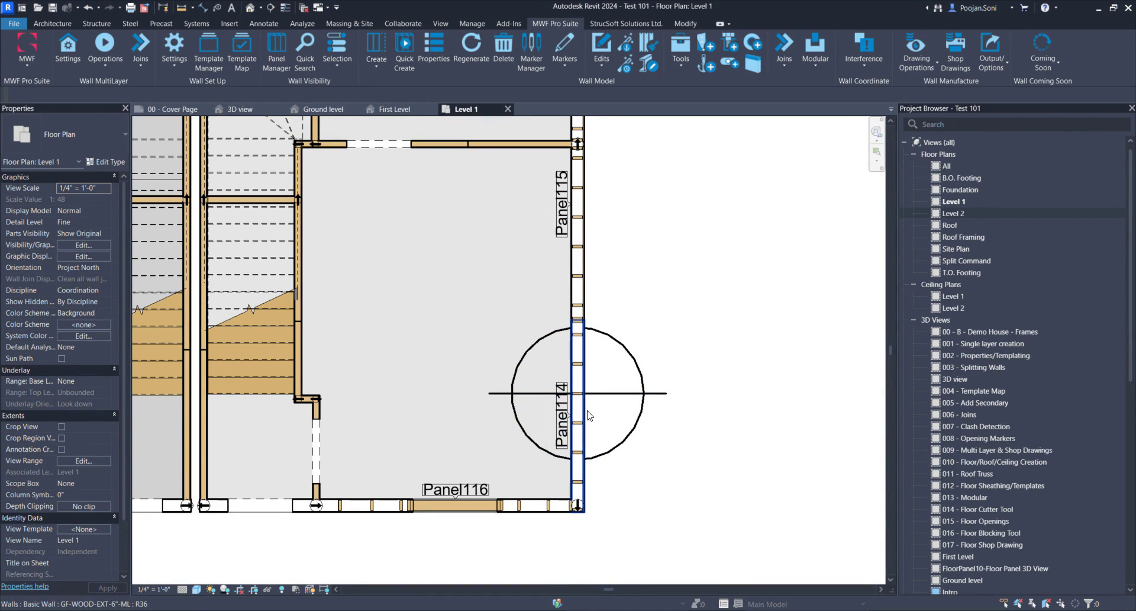
scroll(610, 408, down, 3)
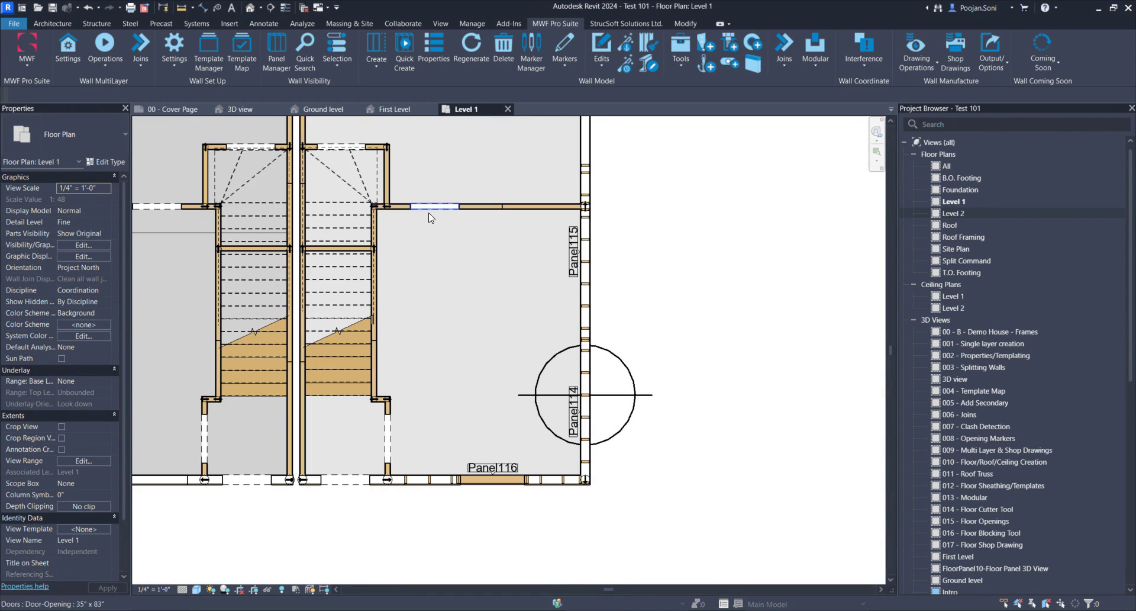
Step: Select only the floor of the right-hand unit by filtering the area selection to the Floors category
drag(689, 522, 295, 189)
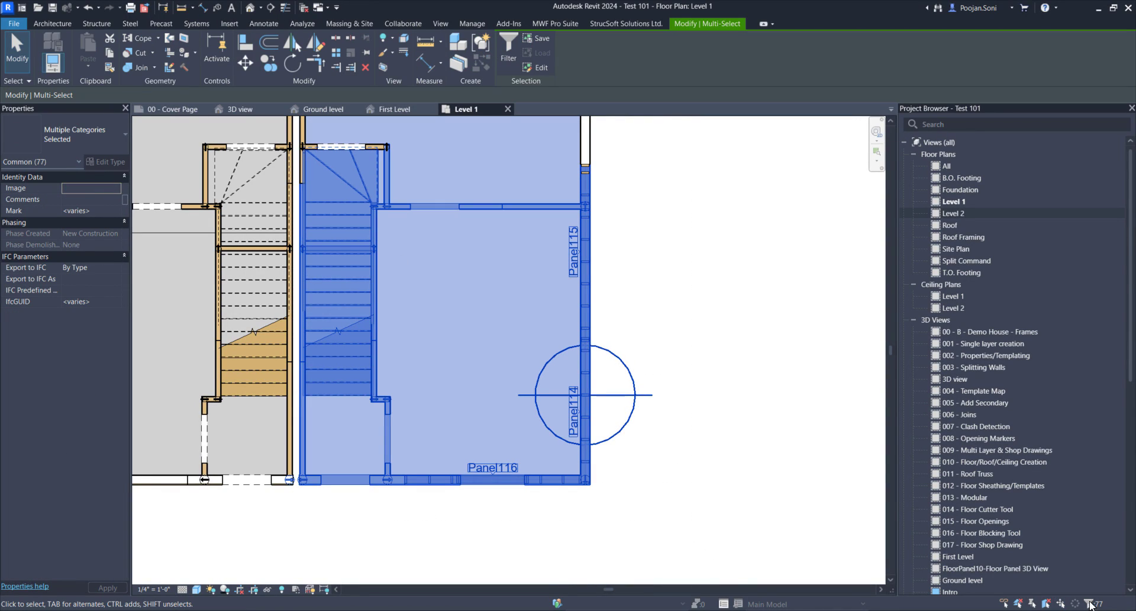
click(1090, 603)
click(626, 255)
click(469, 245)
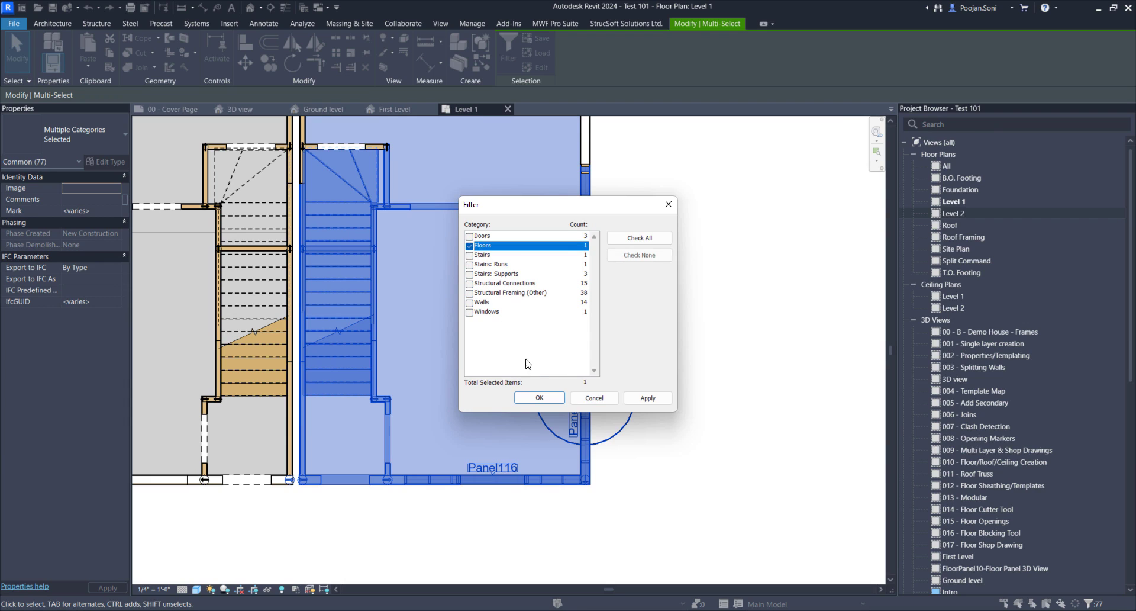
click(539, 398)
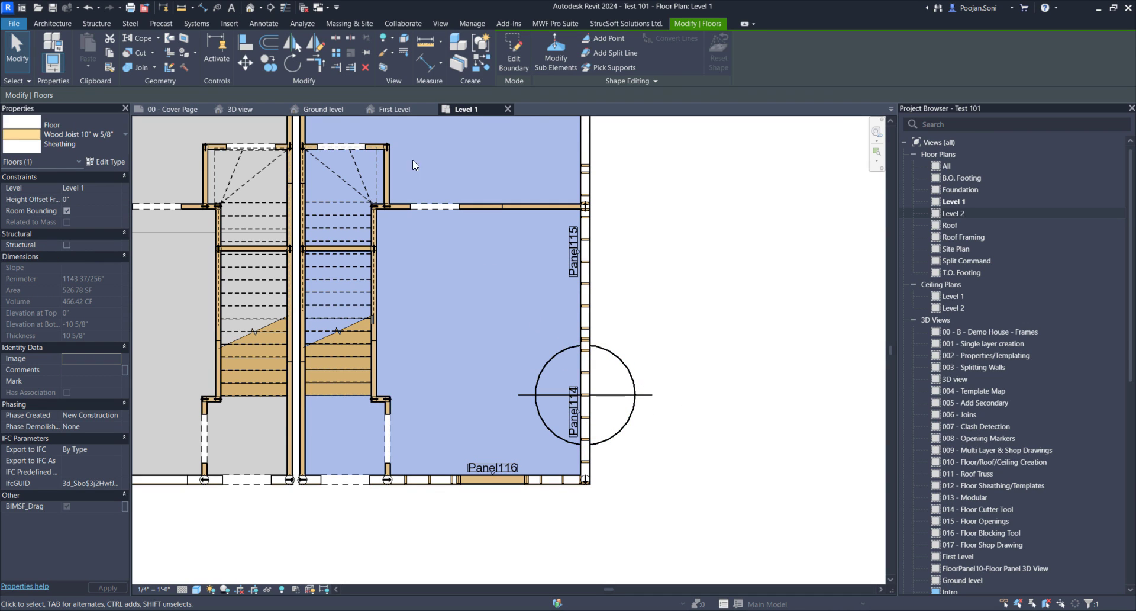
Step: Switch MWF to the floor module and create an immediately framed floor panel using the Wood Benchmark template from Default_Imperial
click(558, 23)
click(35, 59)
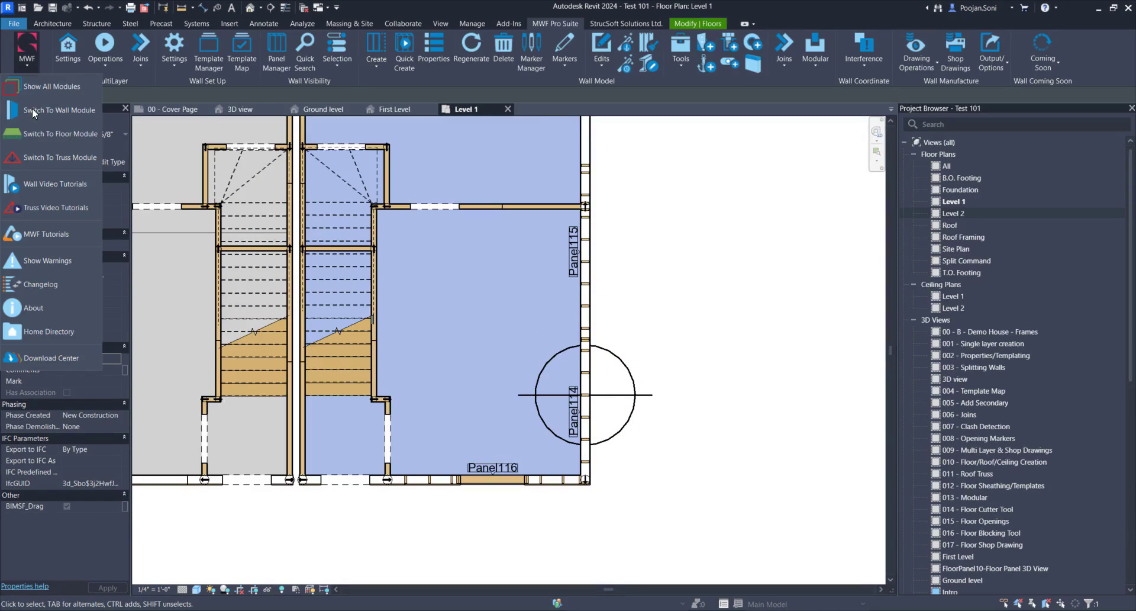
click(60, 125)
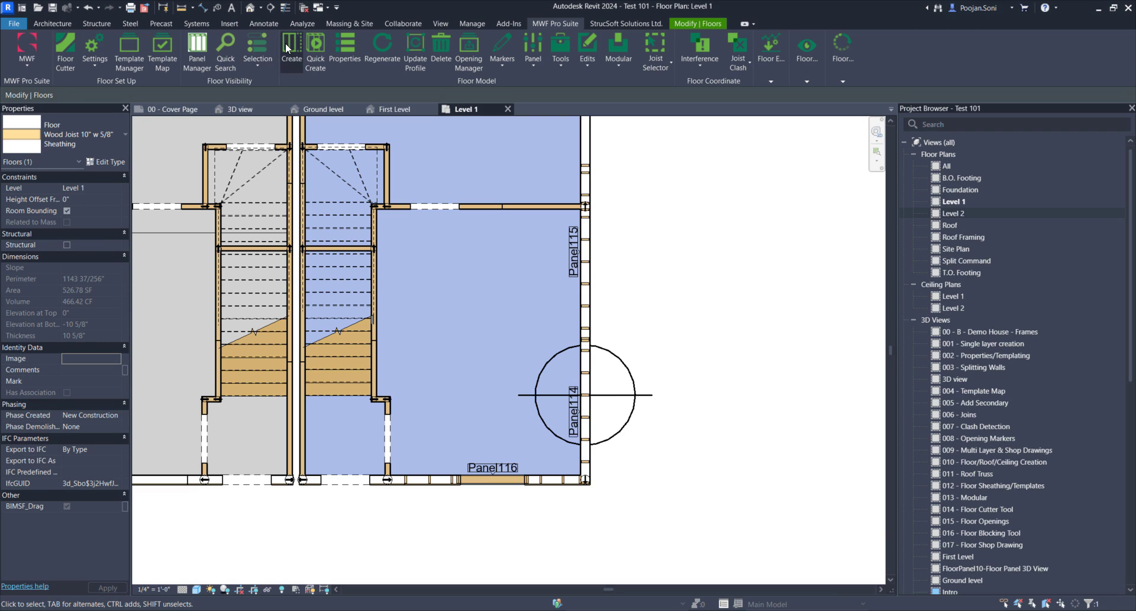
click(285, 44)
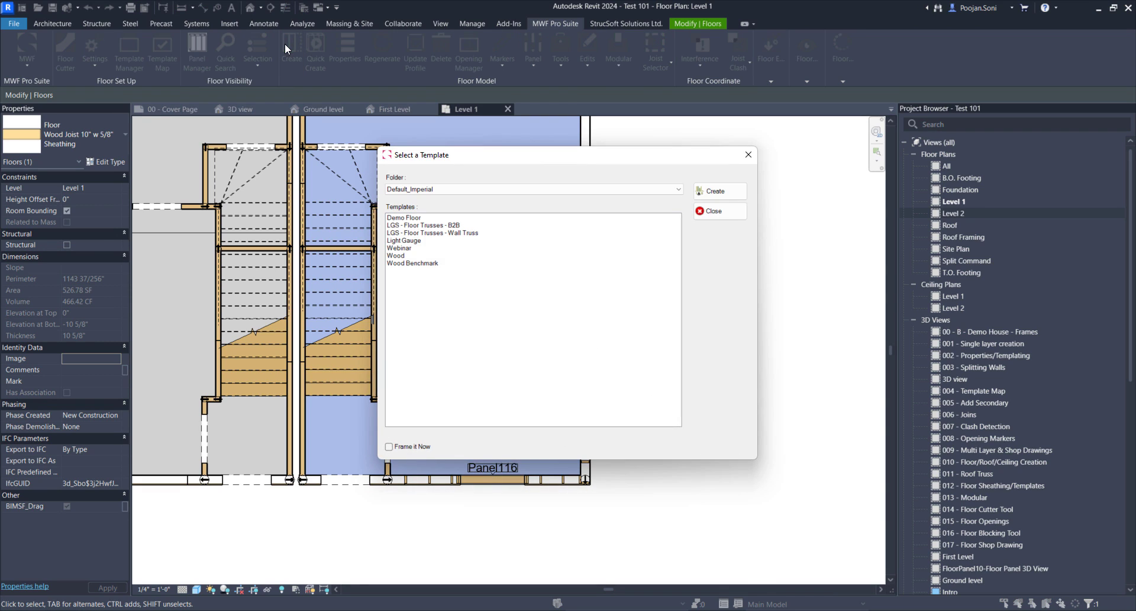
drag(414, 158, 127, 140)
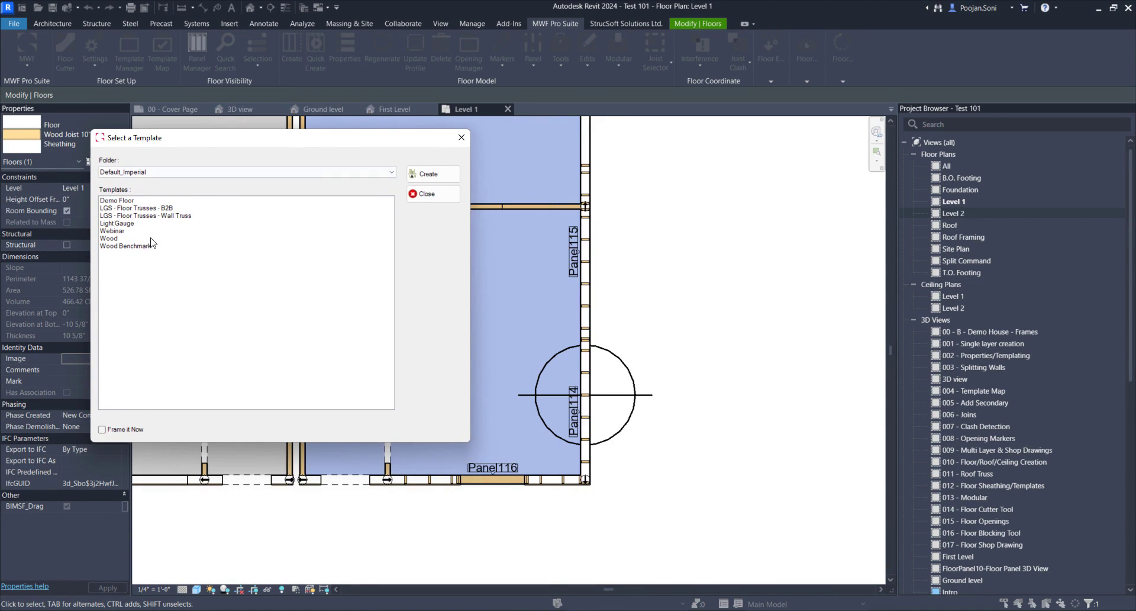
click(139, 246)
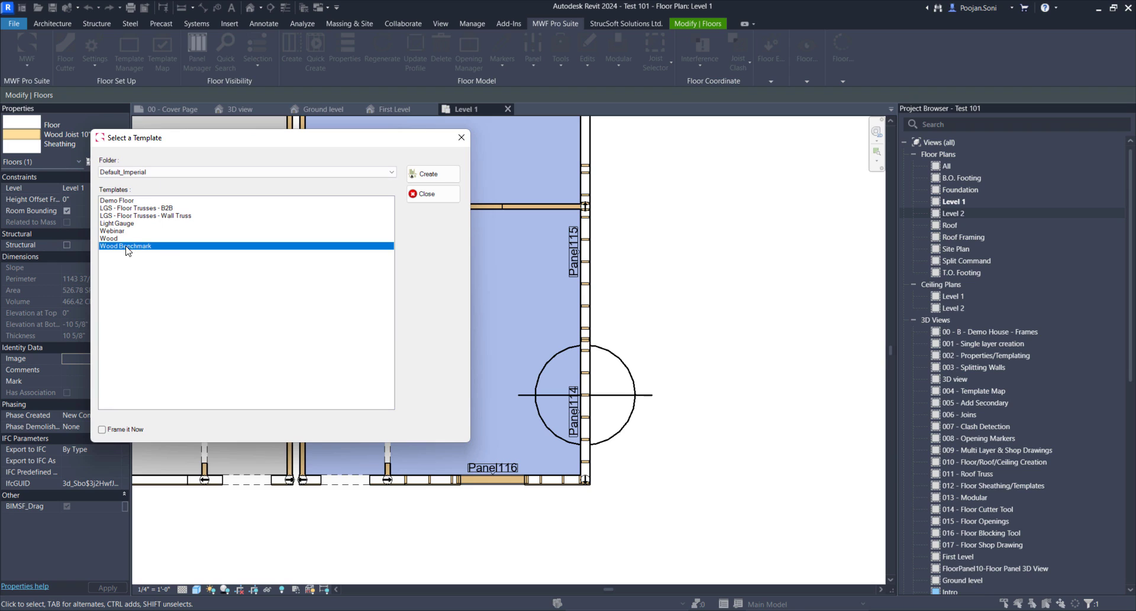
click(136, 430)
click(431, 173)
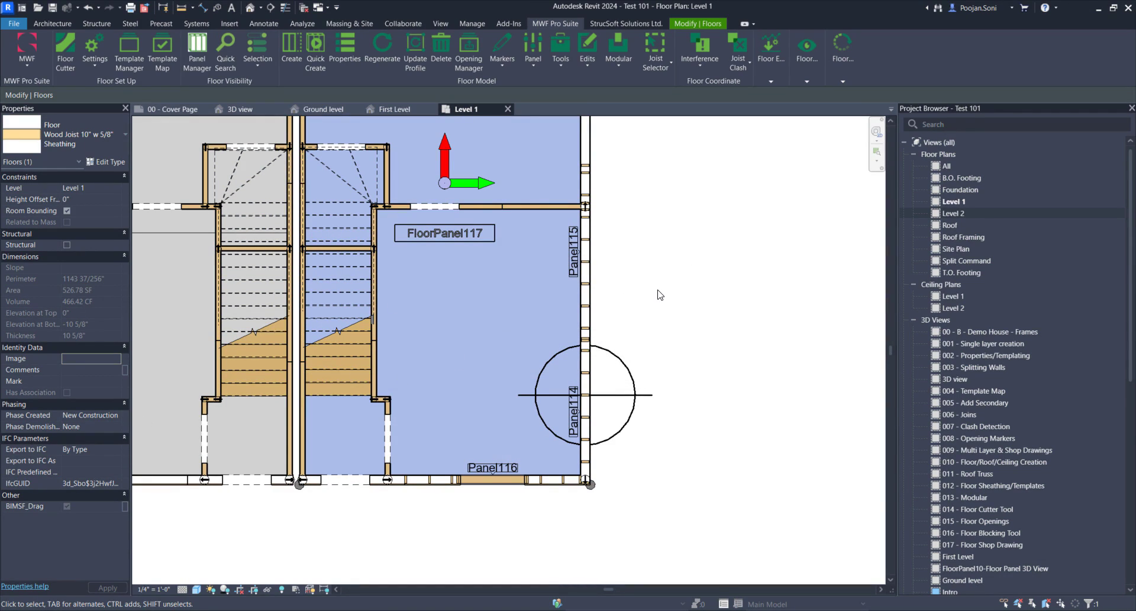
click(682, 282)
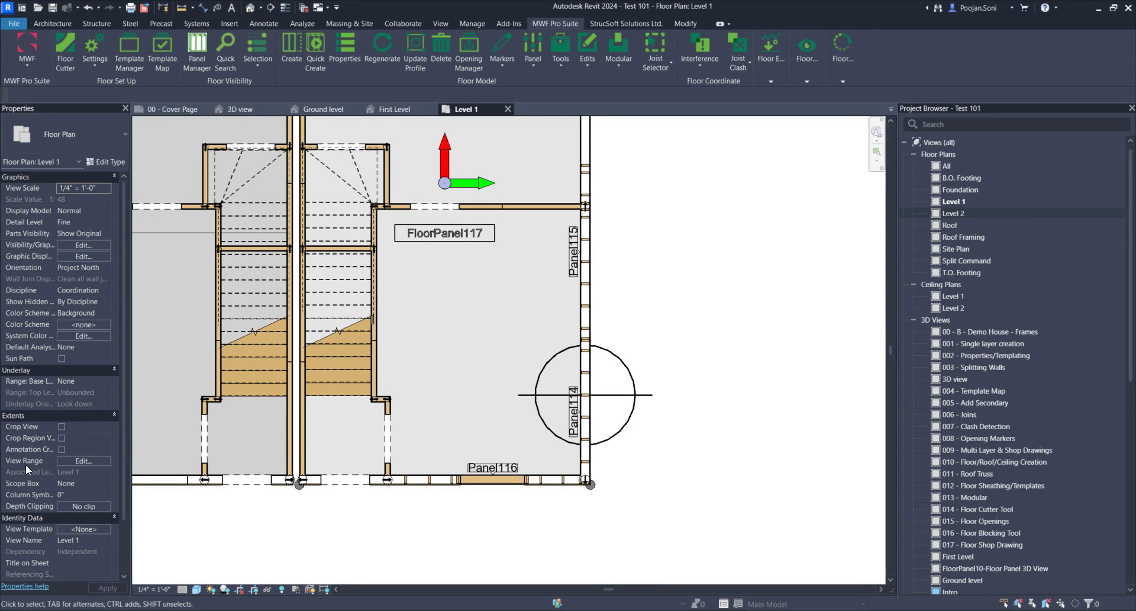
Step: Lower the bottom and view depth offsets in the Level 1 plan's view range to show the floor joists below the level
click(64, 460)
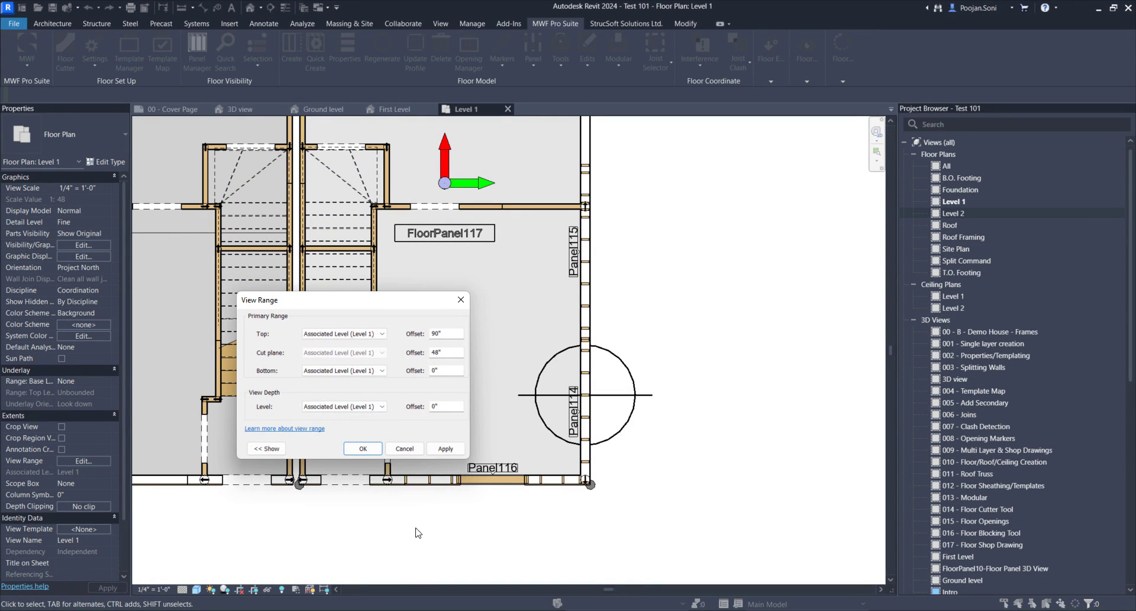
drag(333, 307, 499, 276)
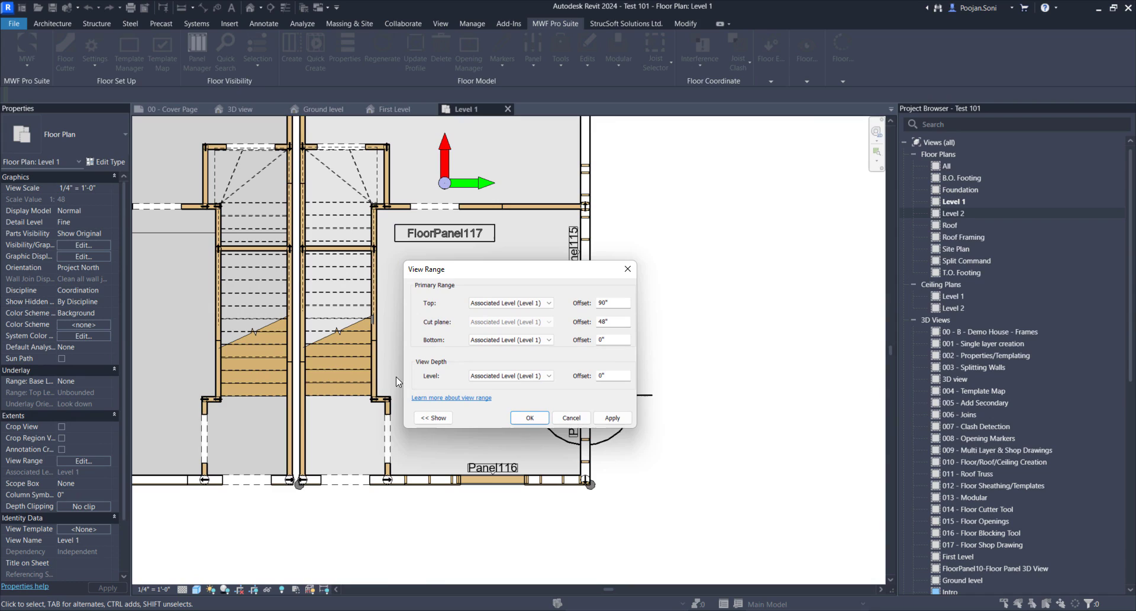
click(435, 416)
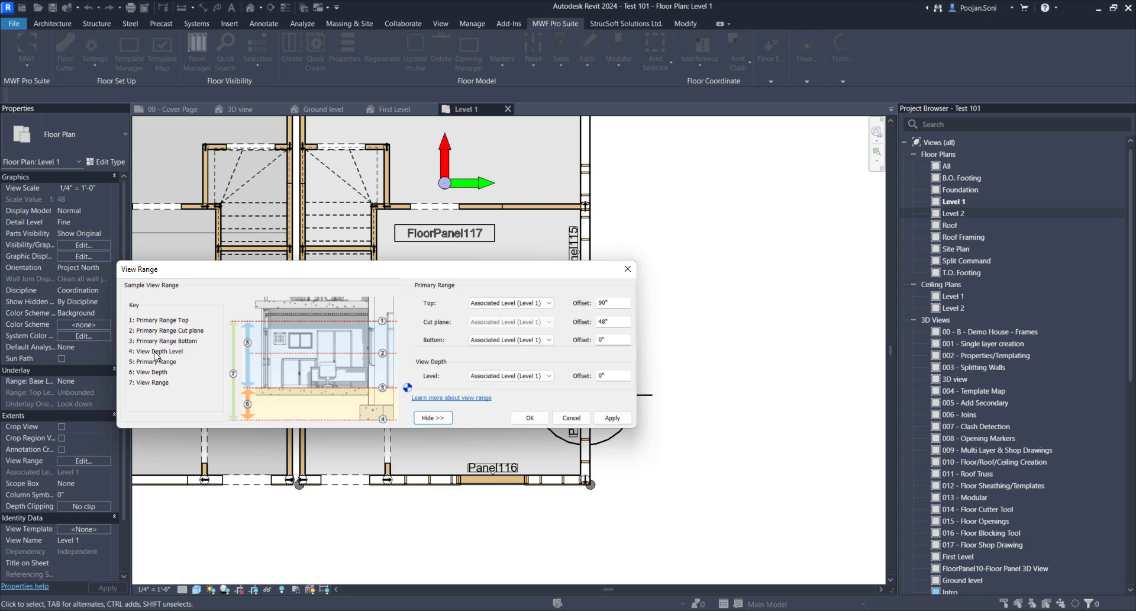
drag(607, 377, 451, 374)
click(616, 336)
click(529, 417)
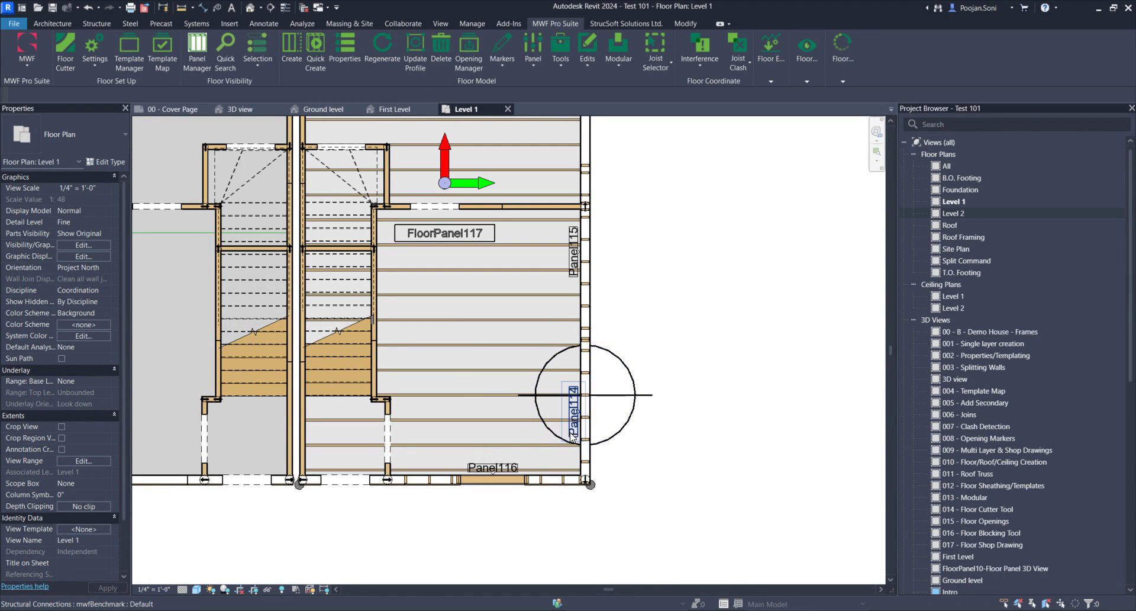
Step: Inspect the floor joist and wall stud at the benchmark's centre line, then check the spacing of the adjacent joists
scroll(589, 414, up, 10)
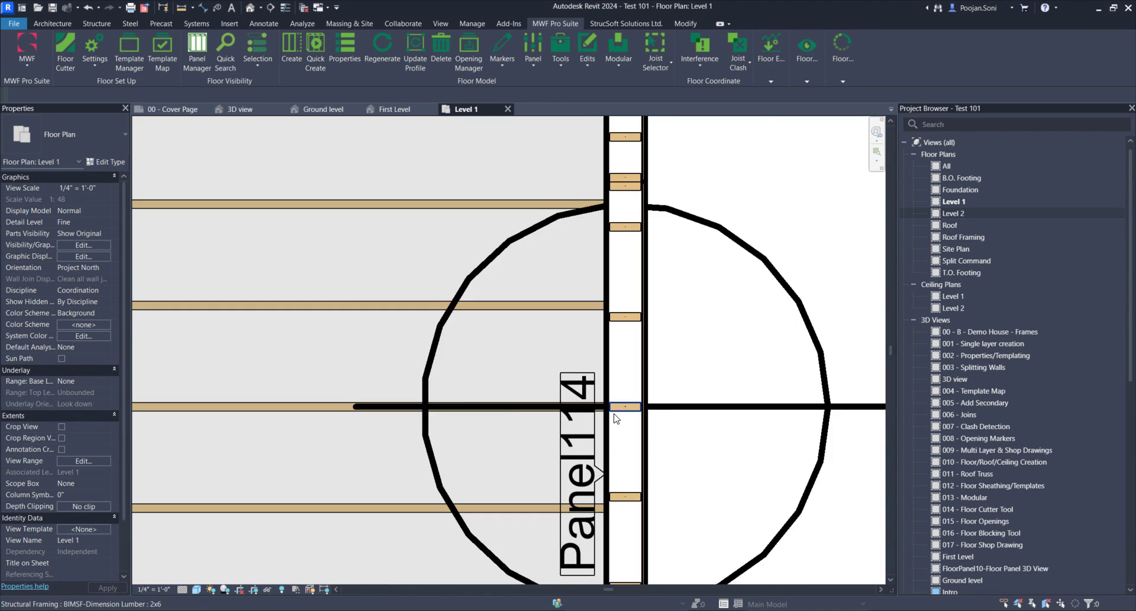
scroll(564, 402, down, 3)
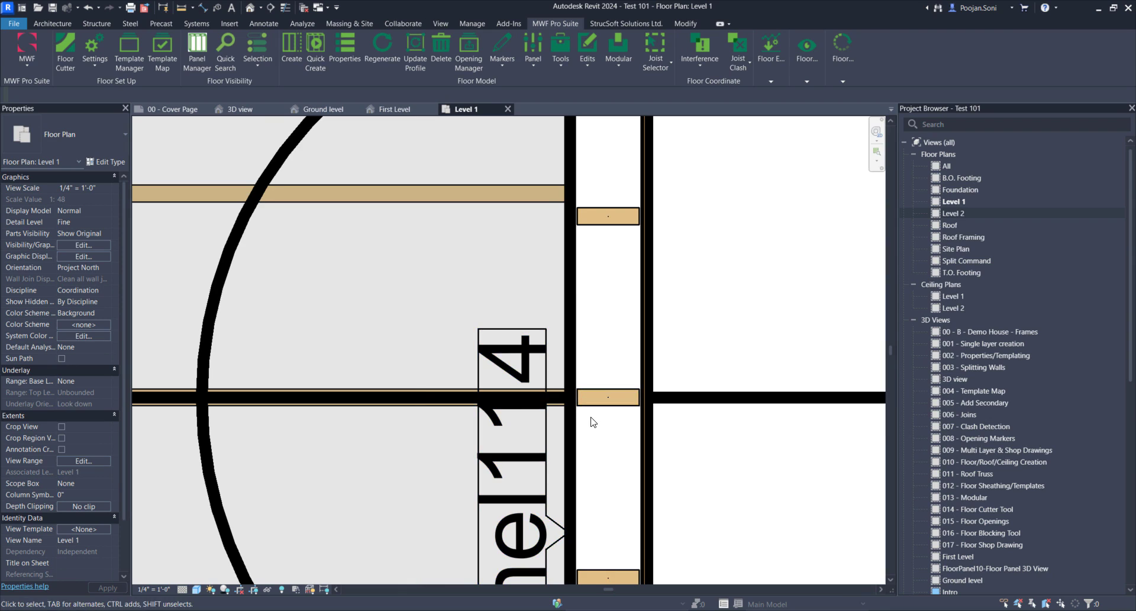
middle_drag(592, 418, 660, 375)
scroll(412, 406, down, 2)
middle_drag(403, 436, 504, 455)
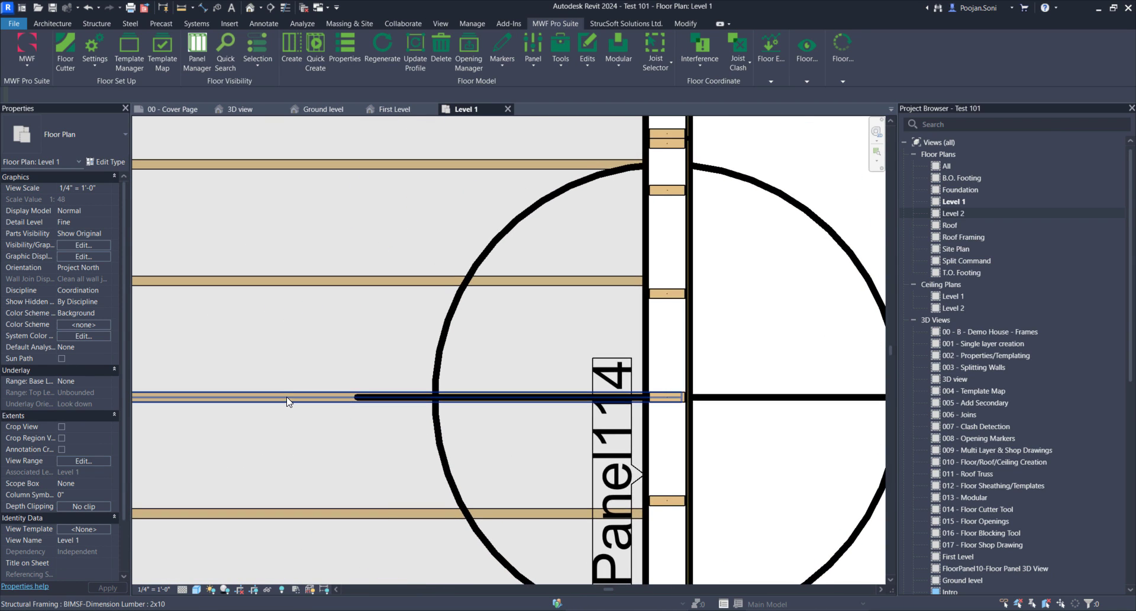
click(289, 399)
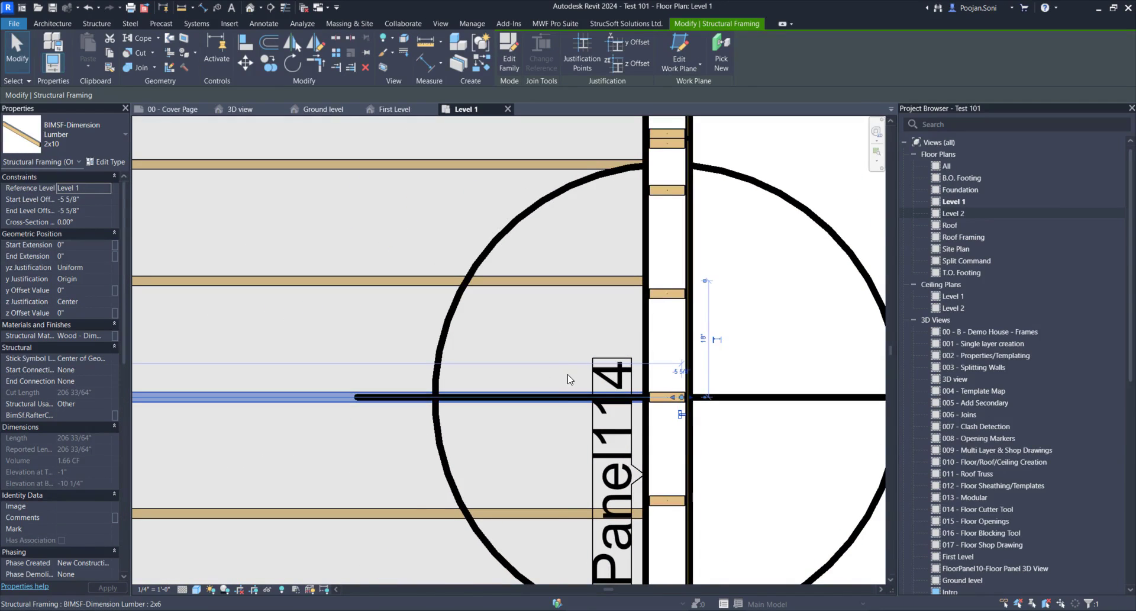
scroll(420, 391, down, 2)
scroll(550, 361, up, 2)
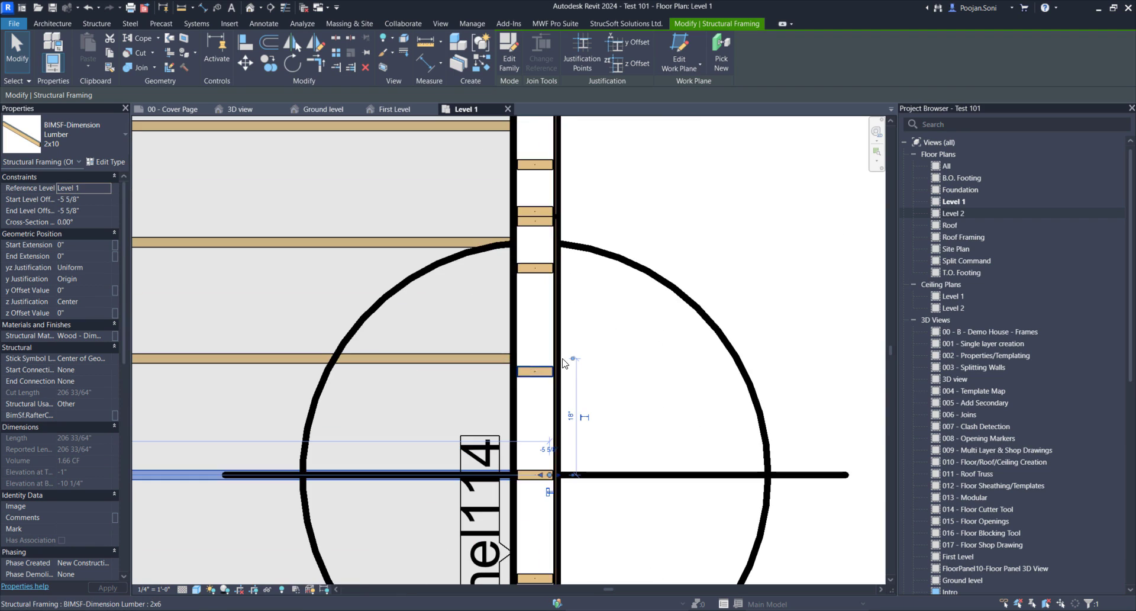
click(481, 359)
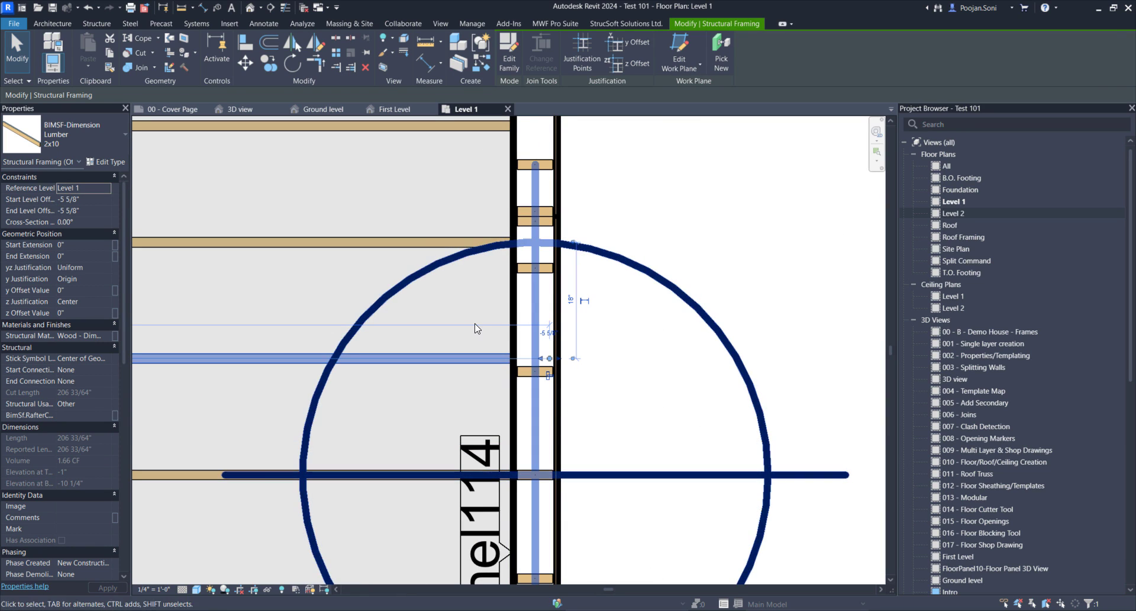
scroll(478, 331, down, 4)
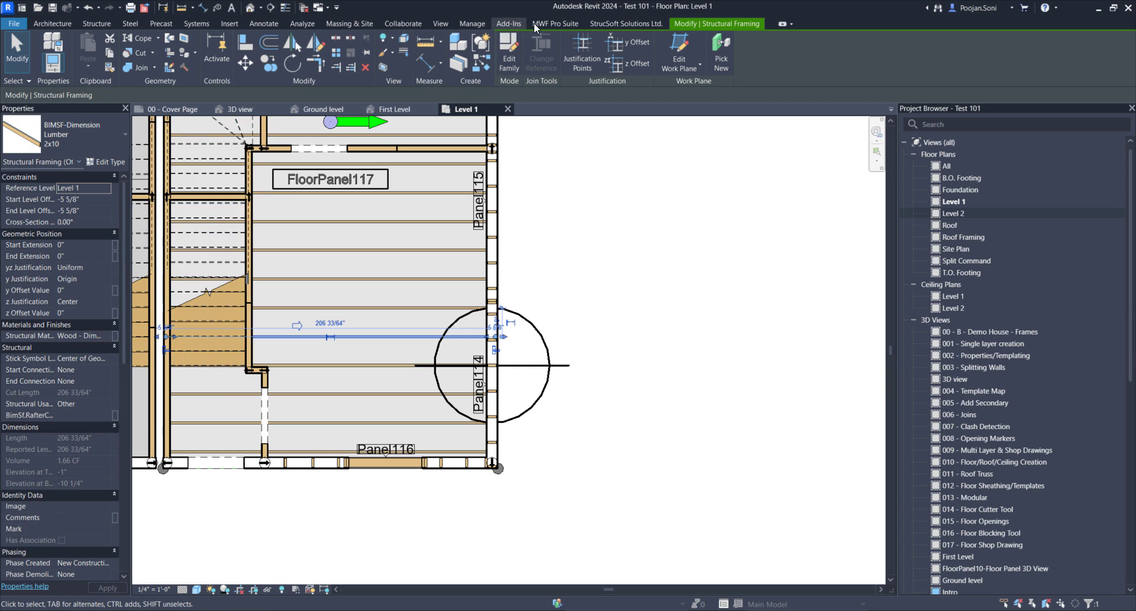
Step: Clear the joist selection and review the joist alignment at the benchmark and the framing layout across the whole right-hand unit
click(555, 23)
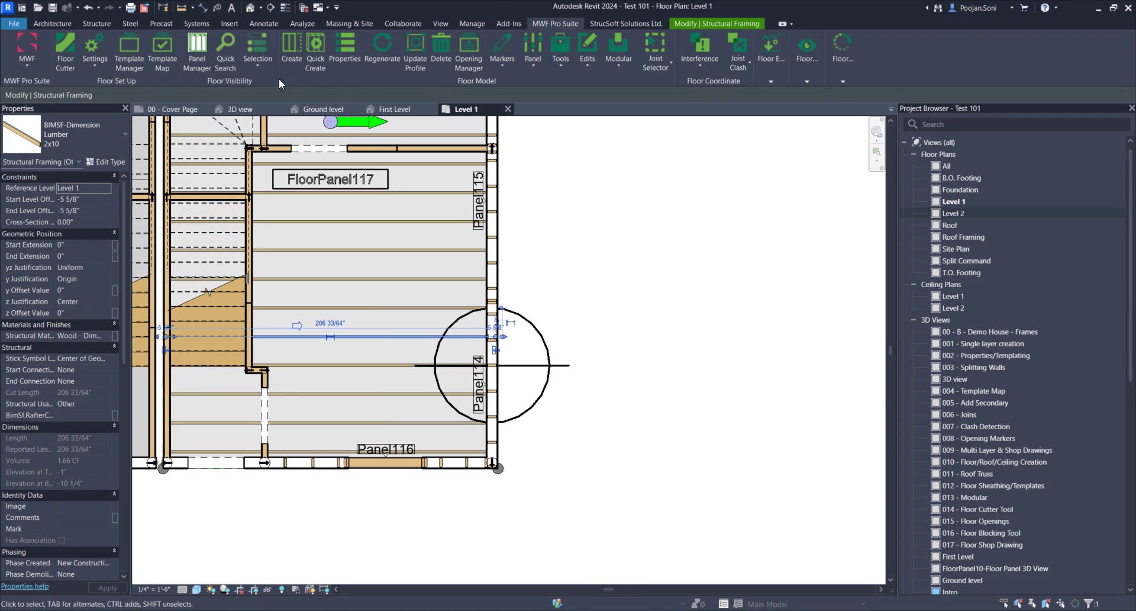
click(590, 322)
scroll(450, 352, up, 1)
scroll(449, 352, up, 2)
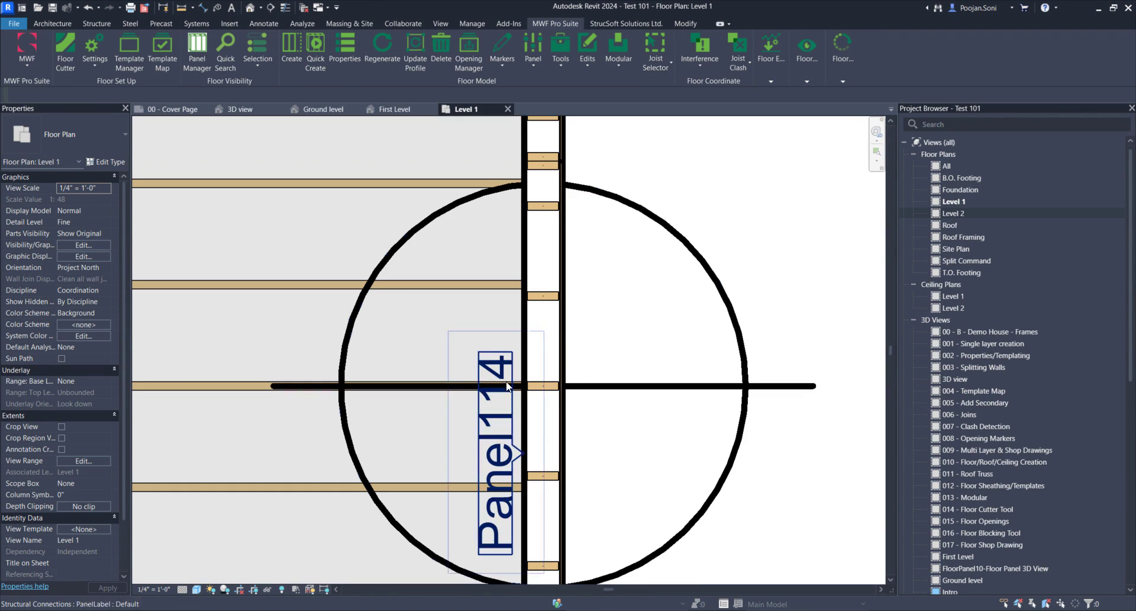
scroll(435, 373, down, 3)
scroll(435, 382, up, 4)
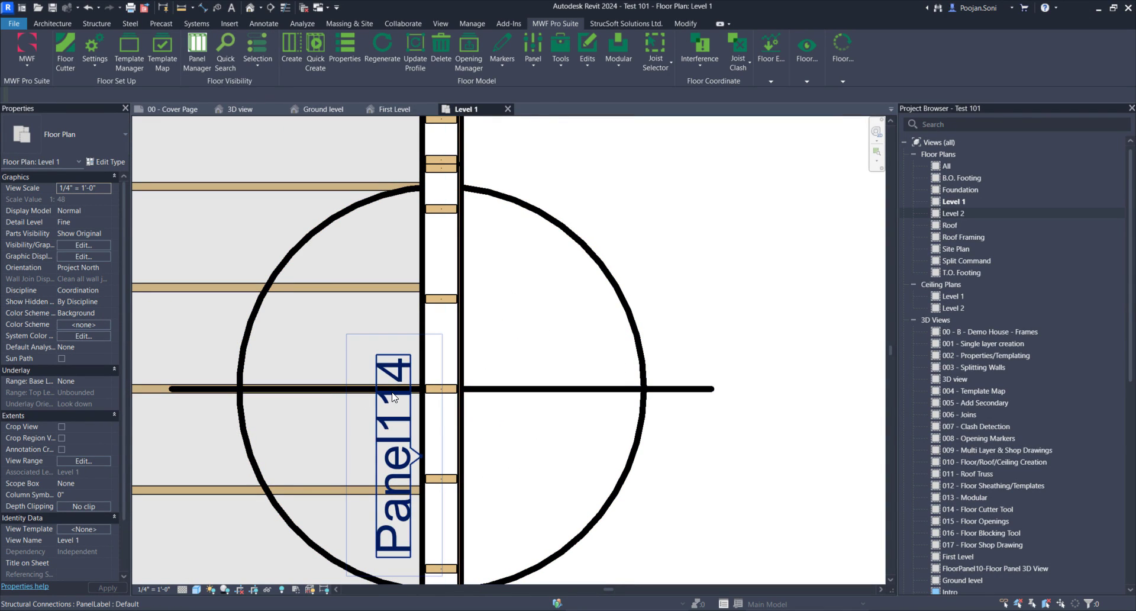
scroll(285, 391, down, 6)
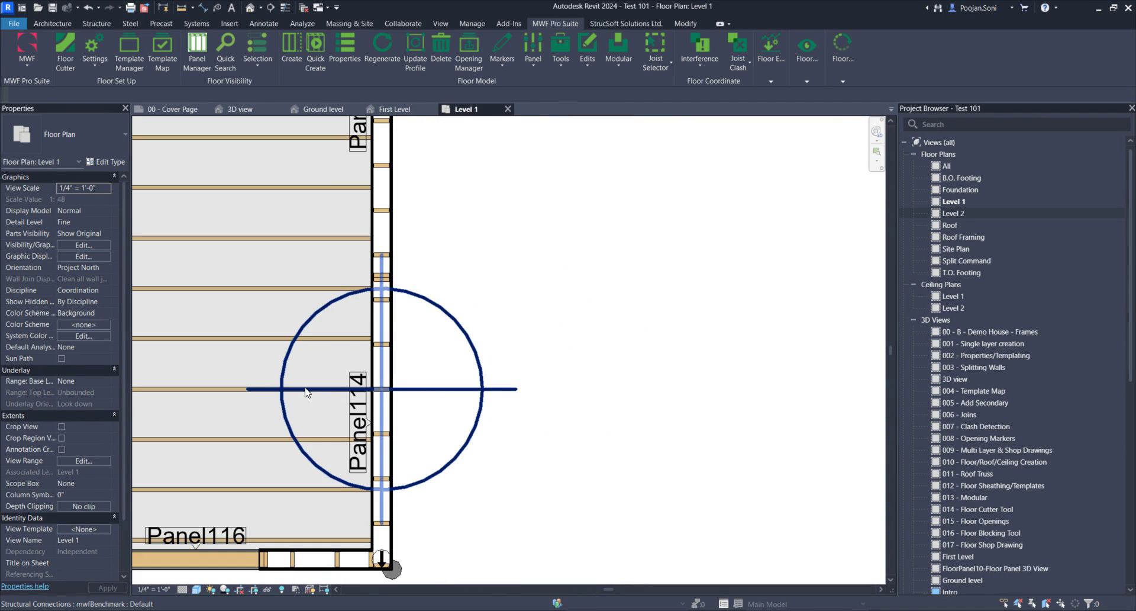
scroll(545, 397, down, 3)
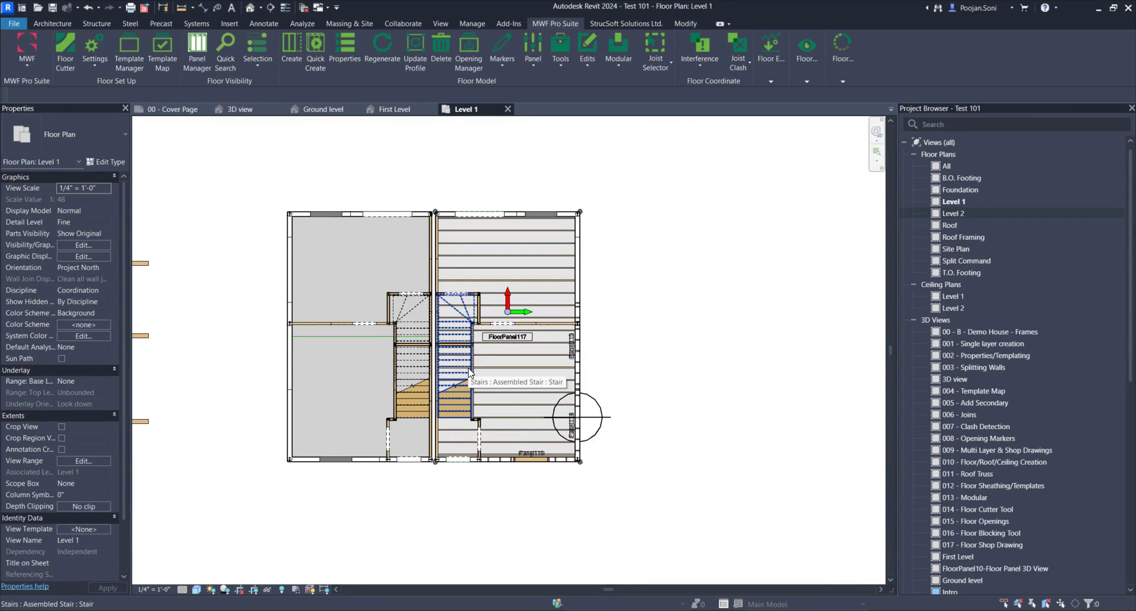
scroll(639, 351, up, 2)
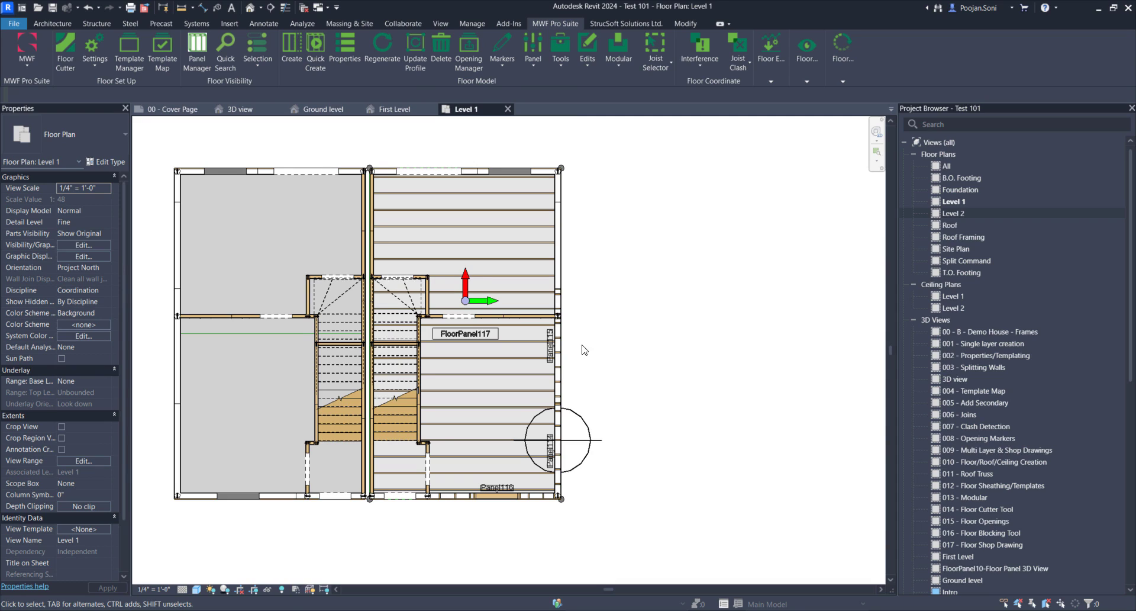
middle_drag(584, 349, 619, 353)
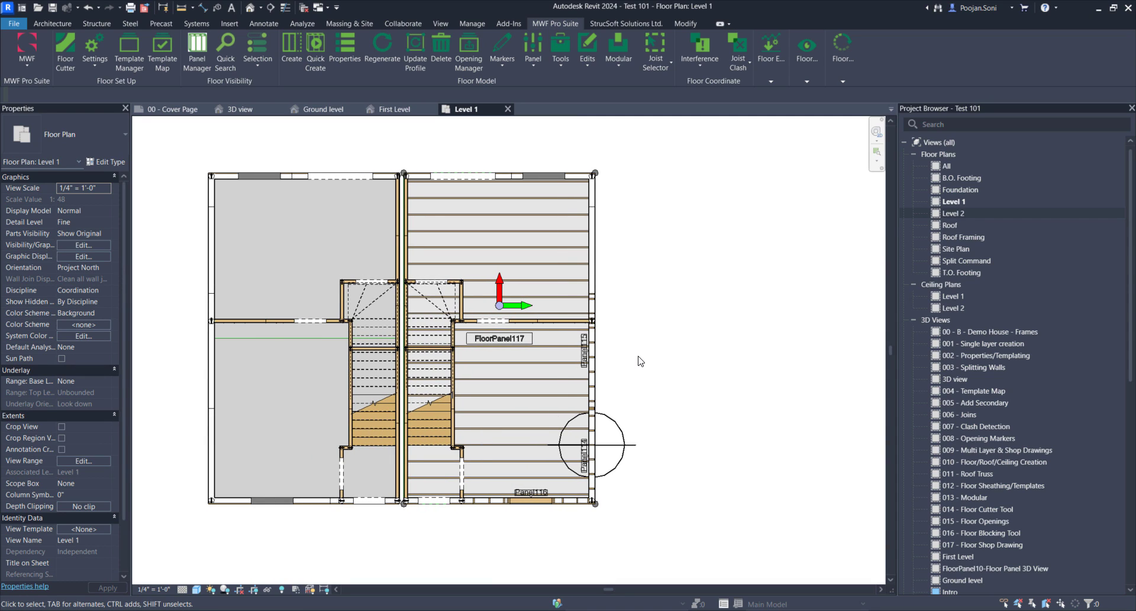